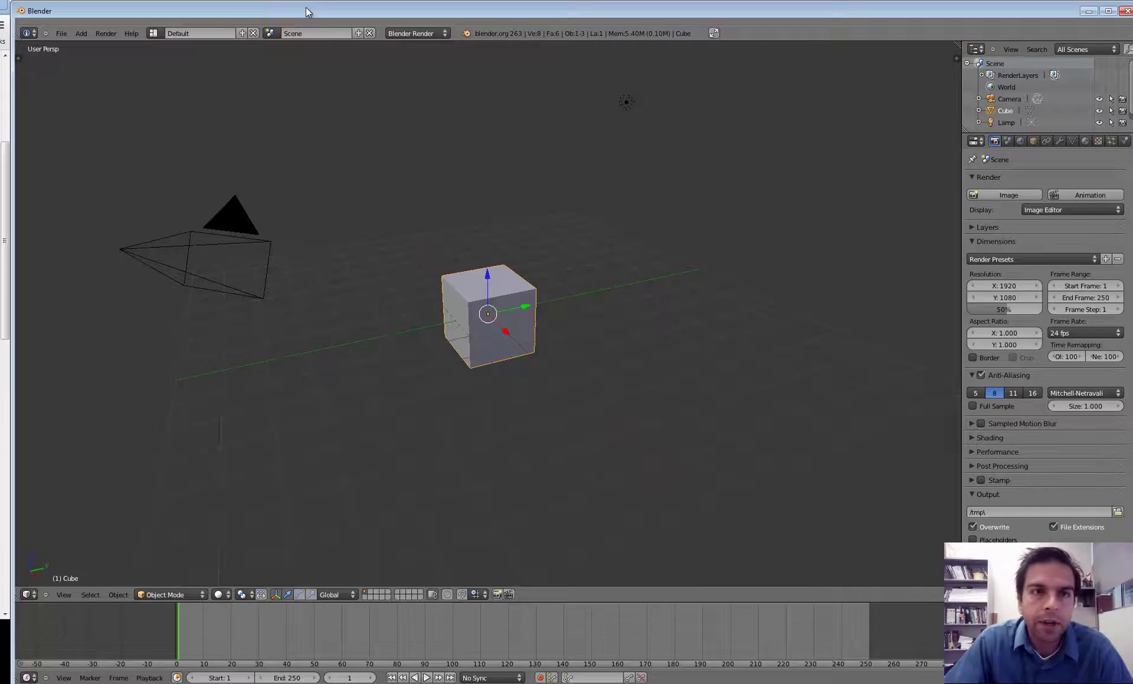
- Move the Blender window and maximize it to fill the whole screen
mouse_move(306, 8)
left_mouse_down()
mouse_move(325, 19)
mouse_move(314, 23)
left_mouse_up()
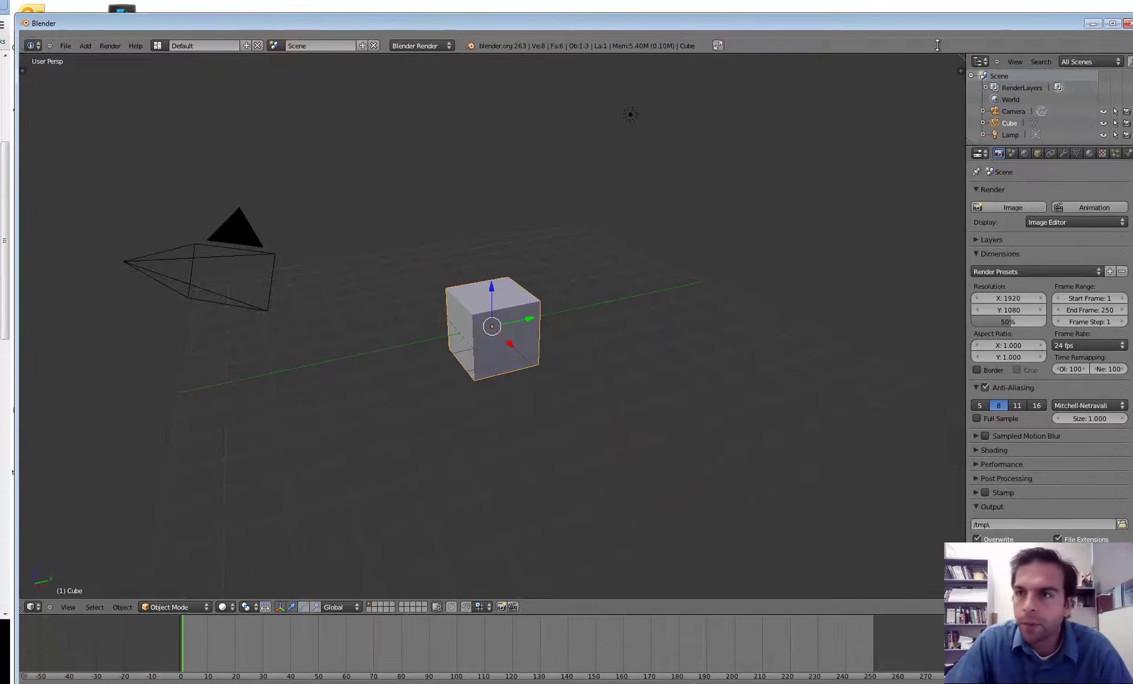
left_click(1113, 28)
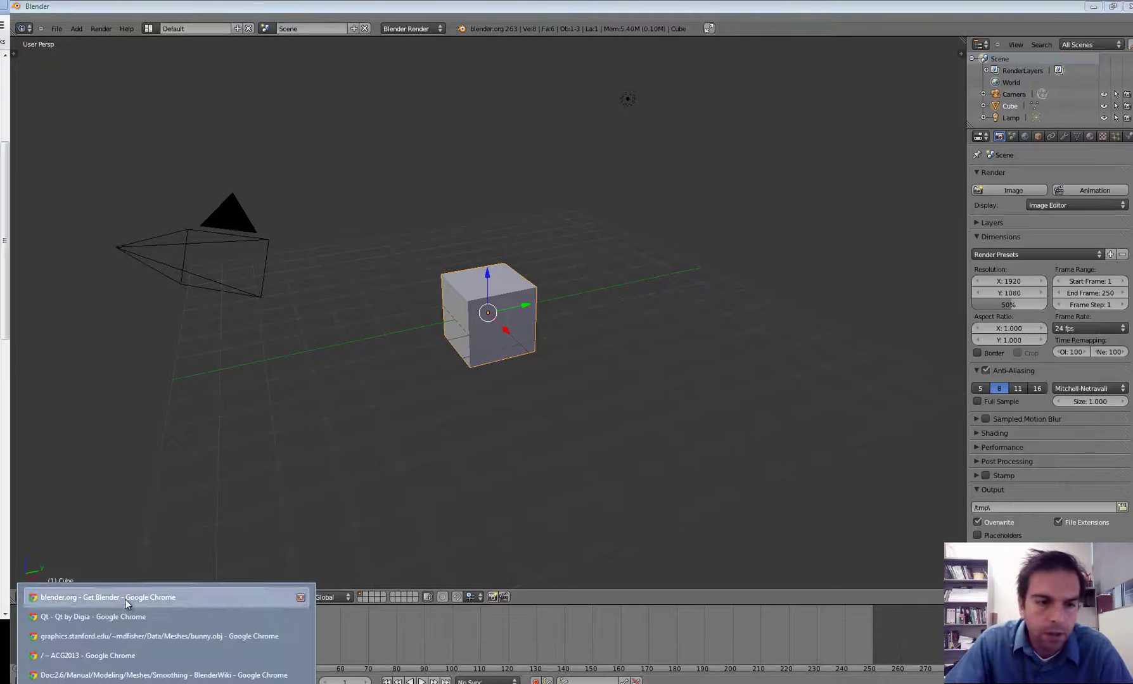
left_click(126, 599)
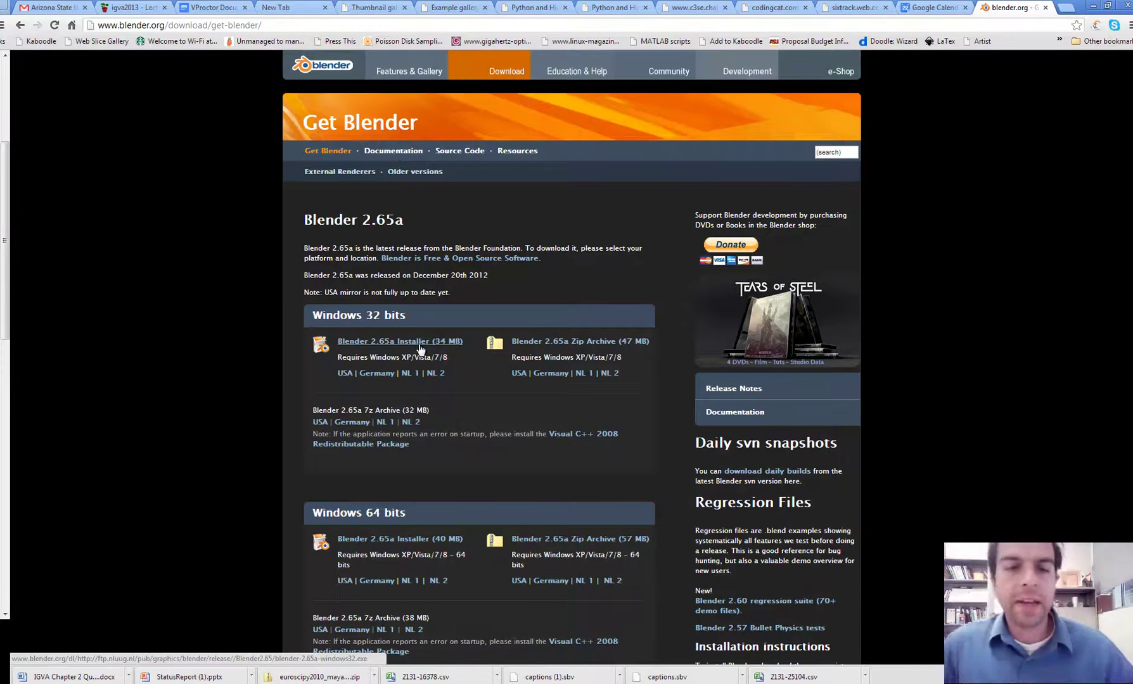
scroll(412, 351, "down", 2)
scroll(411, 356, "up", 2)
scroll(408, 304, "down", 6)
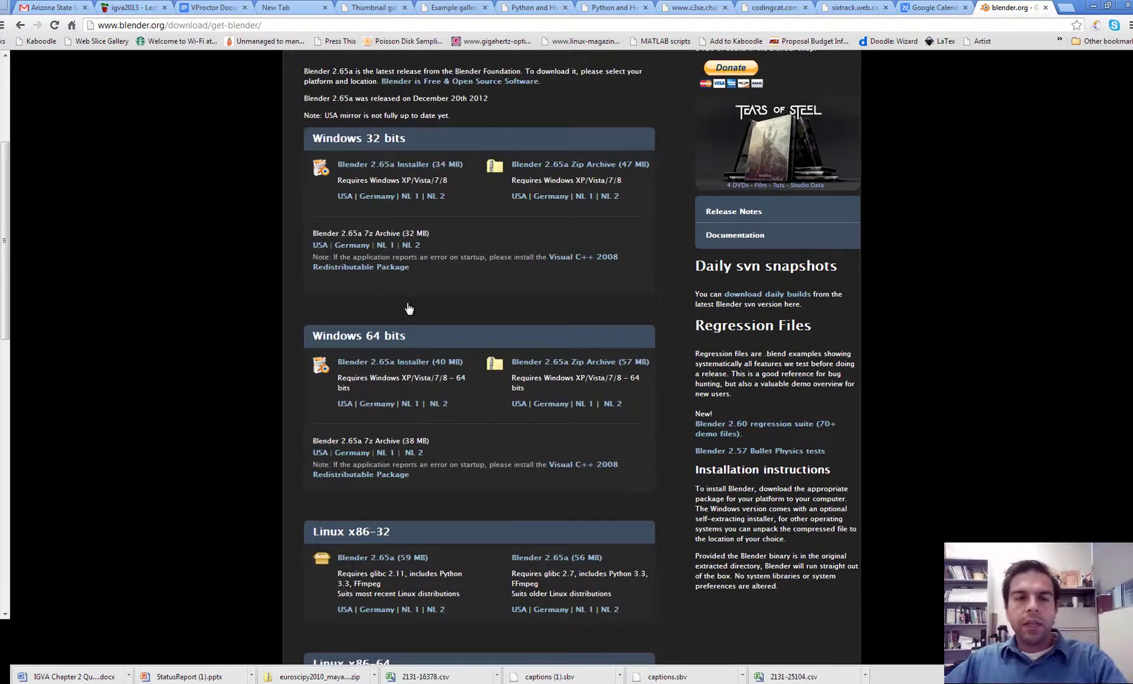
scroll(413, 306, "down", 4)
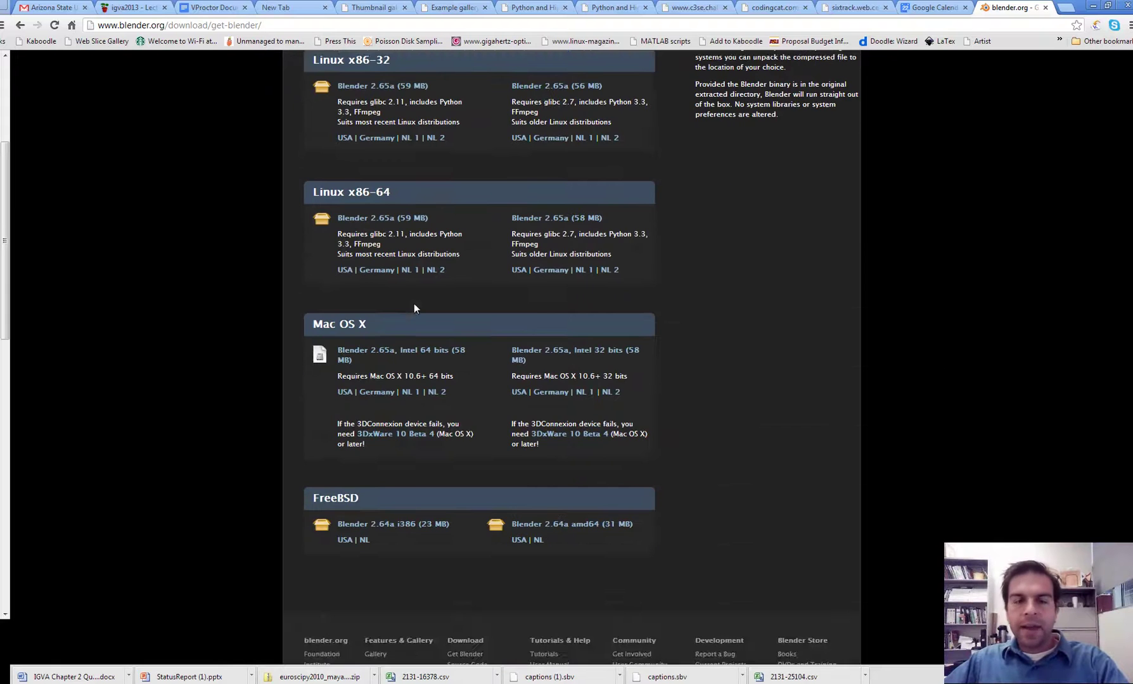
scroll(413, 308, "up", 10)
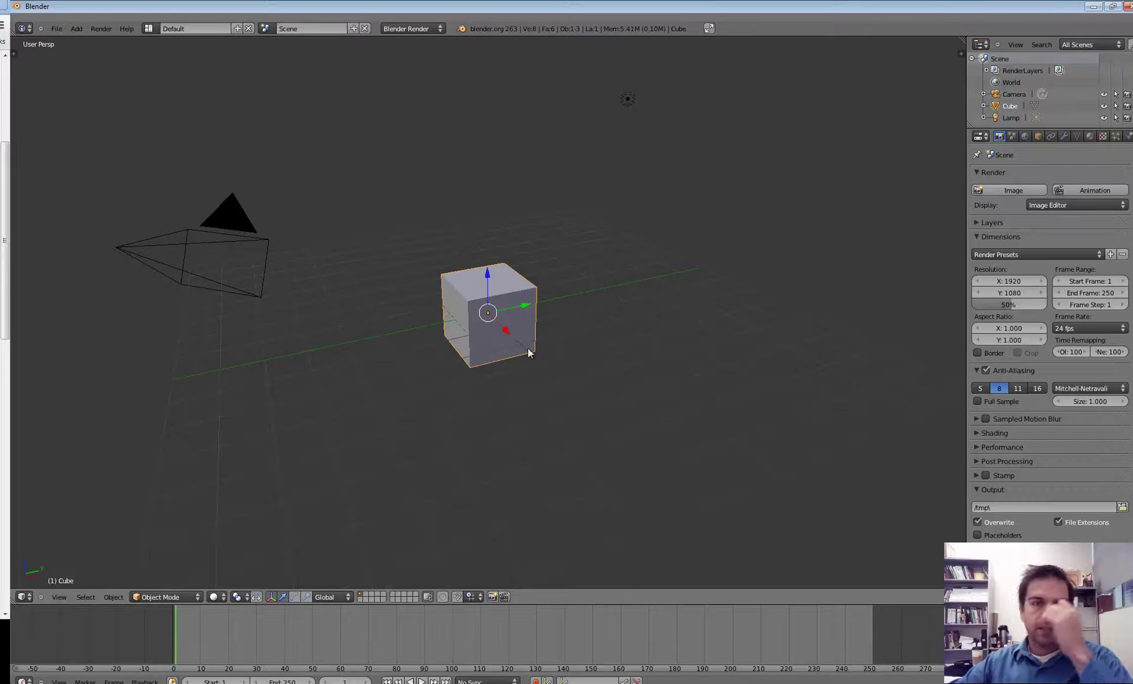
- Drag the cube upward along the Z axis so it floats above the grid
middle_click_drag(600, 314, 558, 300)
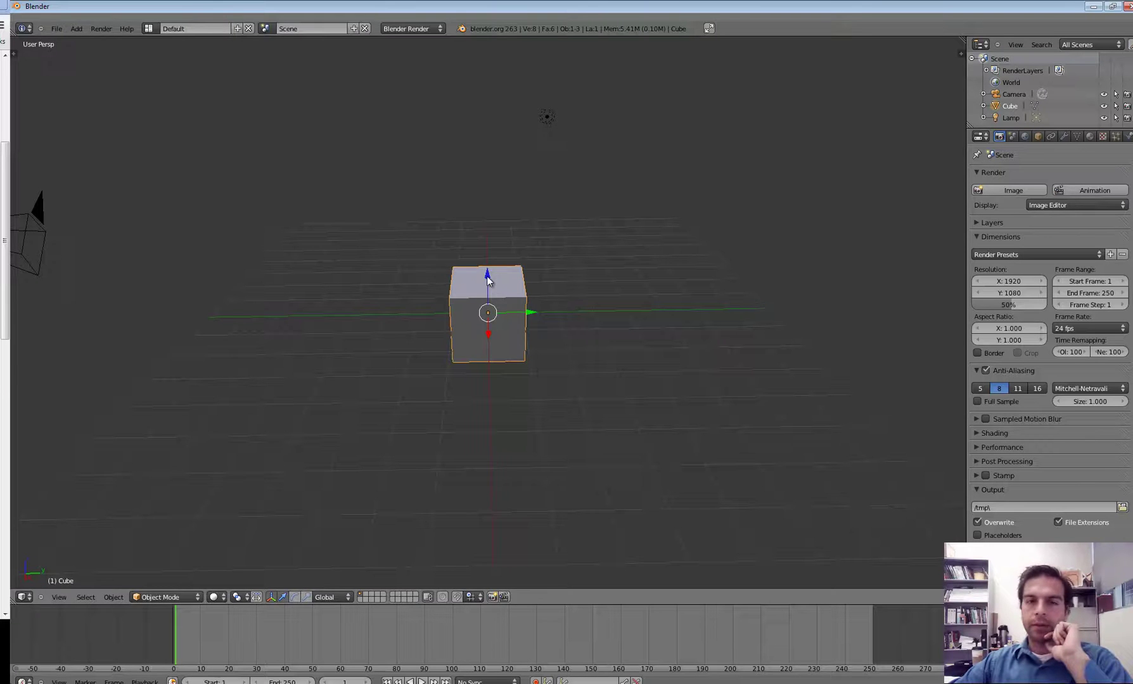
left_click_drag(488, 280, 488, 168)
middle_click_drag(673, 247, 548, 243)
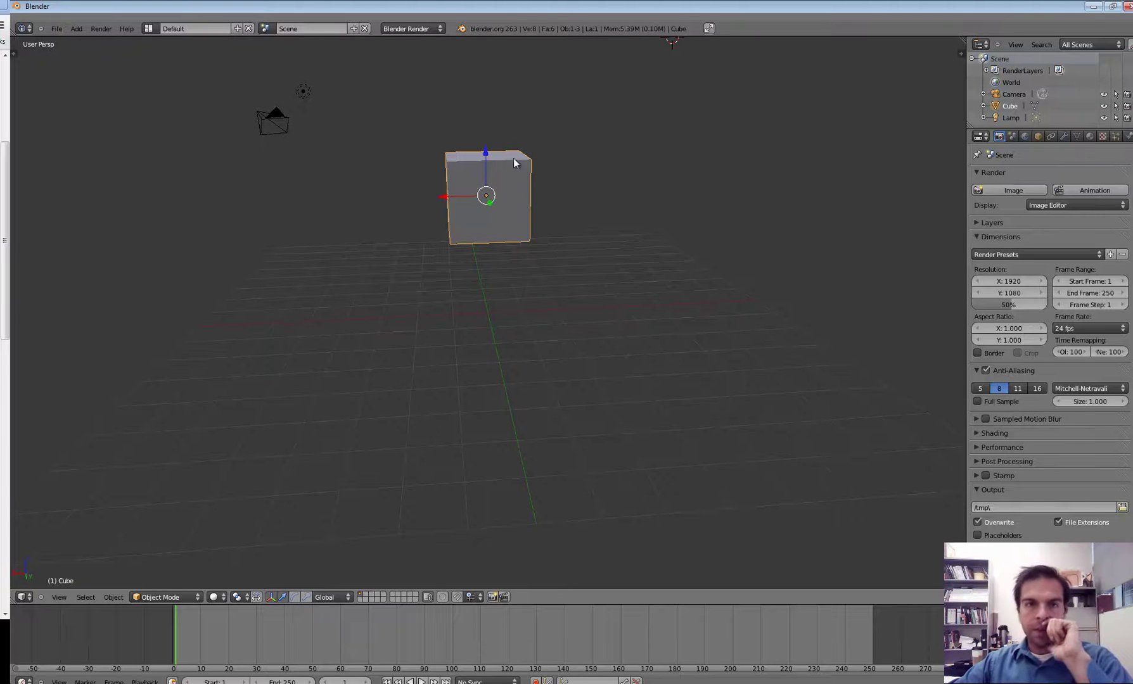
middle_click_drag(482, 260, 586, 283)
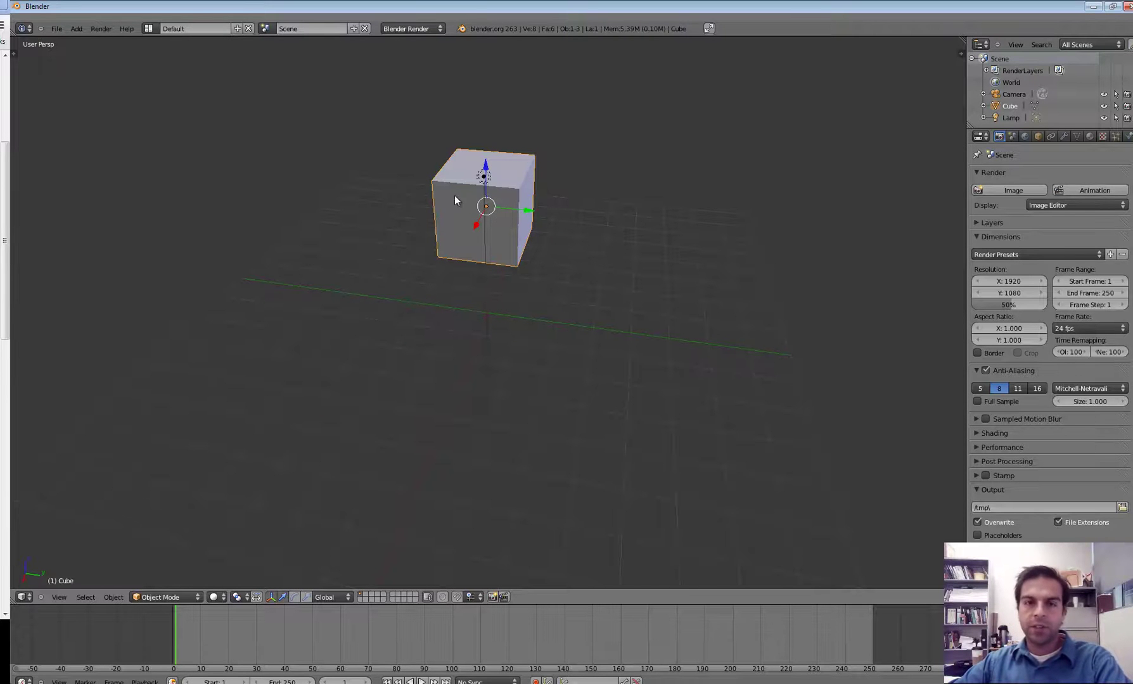
middle_click_drag(379, 252, 520, 286)
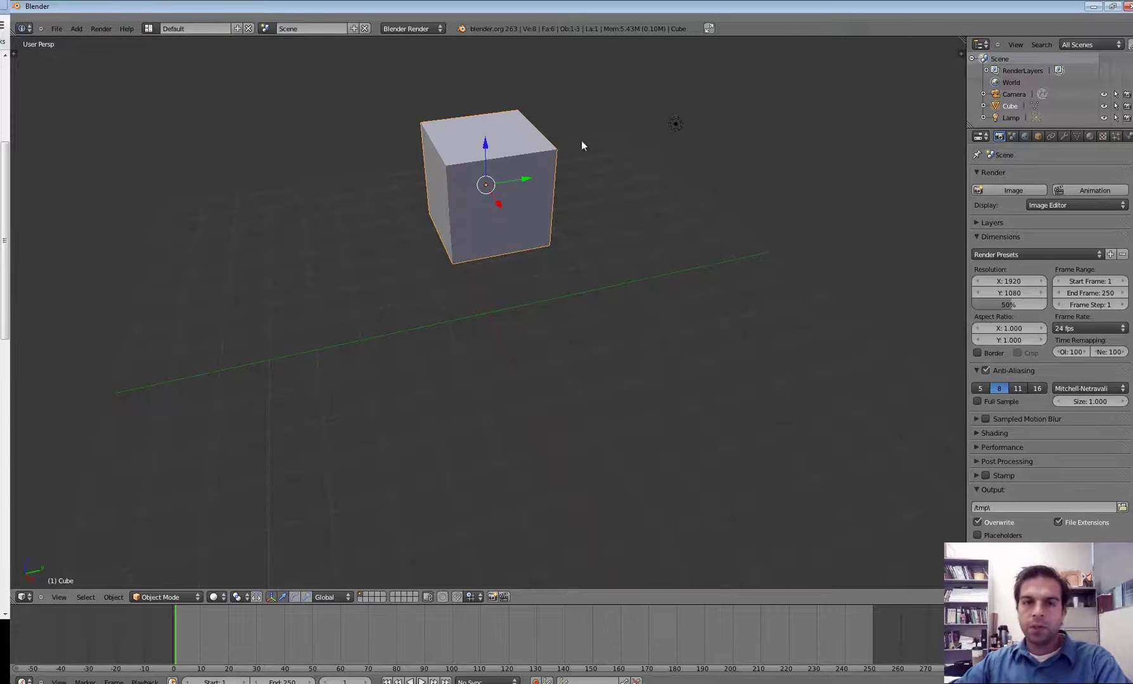
- Switch the cube into Edit Mode with face select mode enabled
left_click(112, 597)
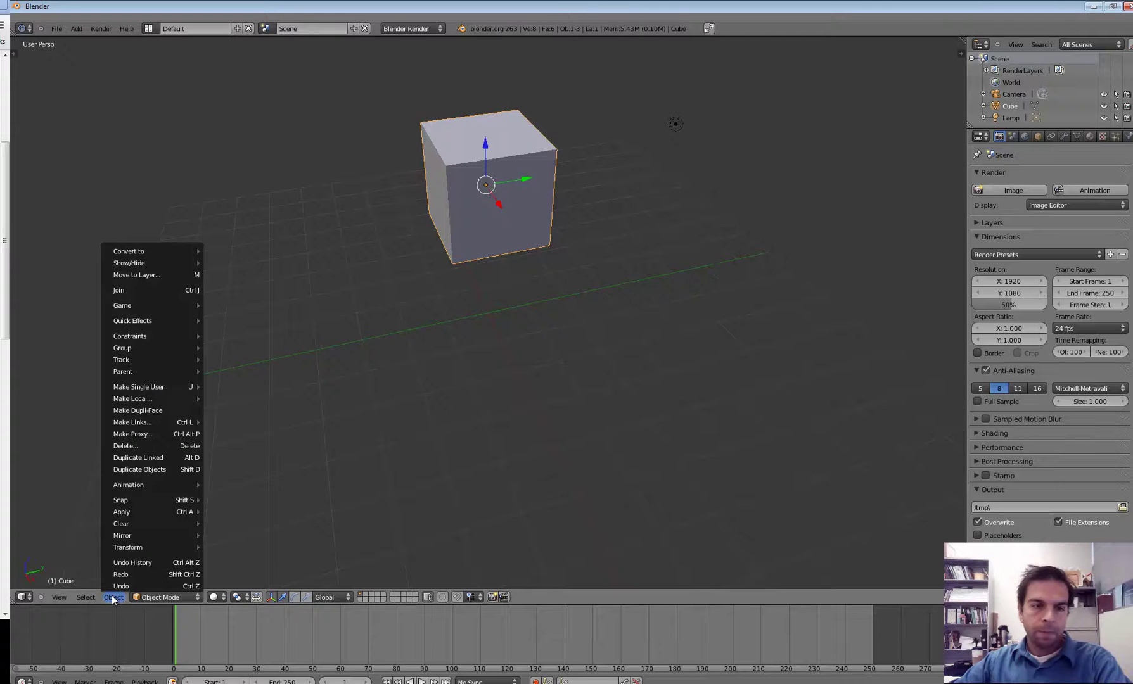
left_click(154, 597)
left_click(154, 570)
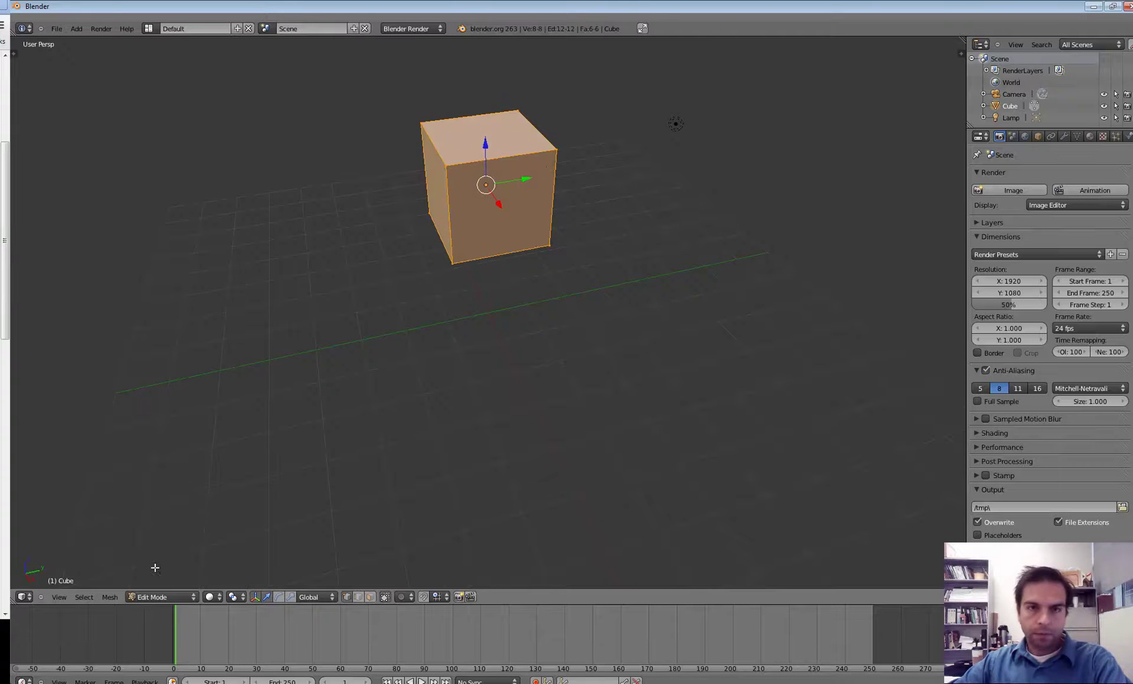
left_click(371, 597)
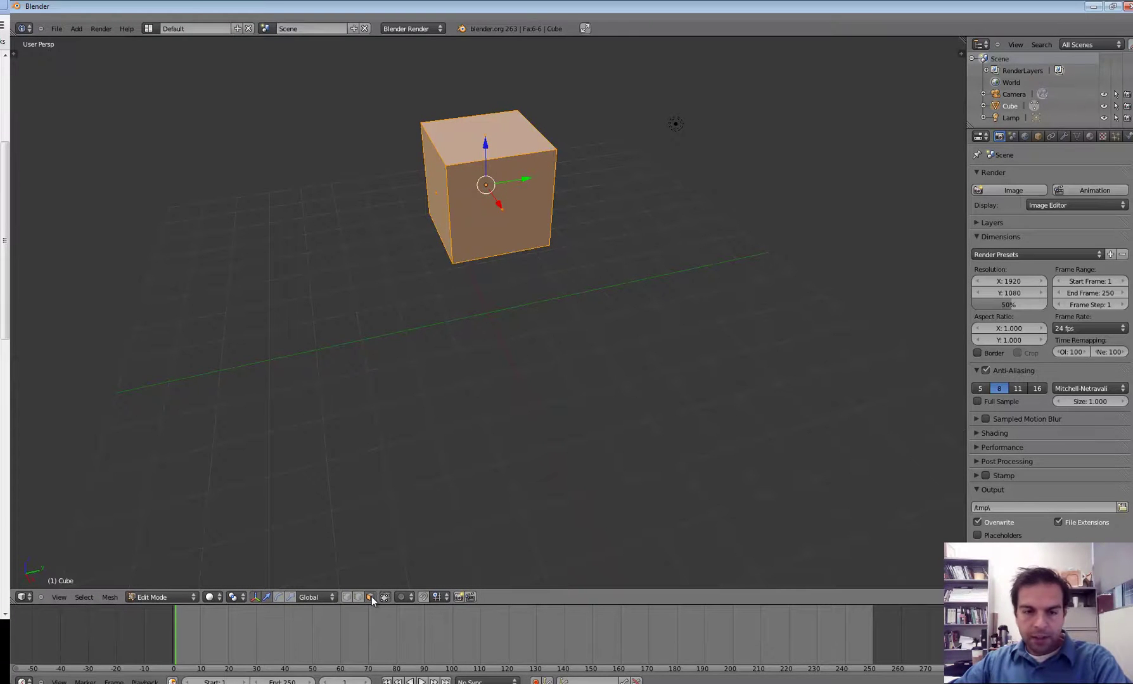
- Select the cube's top, left, front and right faces one at a time
right_click(480, 137)
right_click(440, 195)
right_click(489, 202)
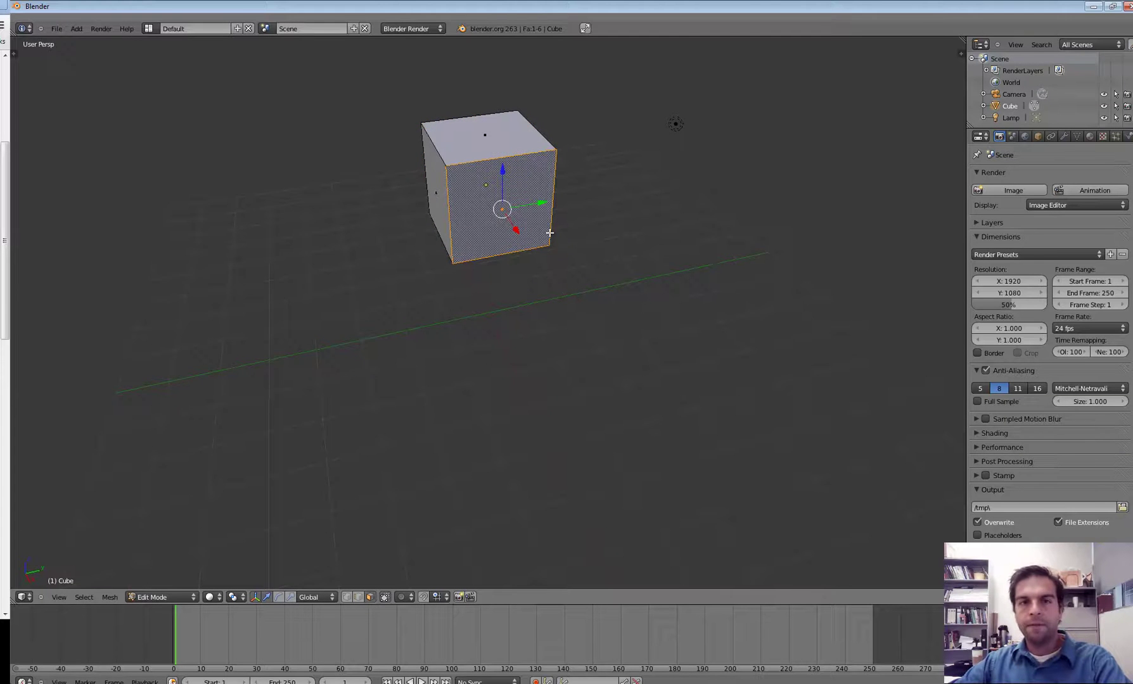
middle_click_drag(599, 230, 552, 275)
right_click(513, 211)
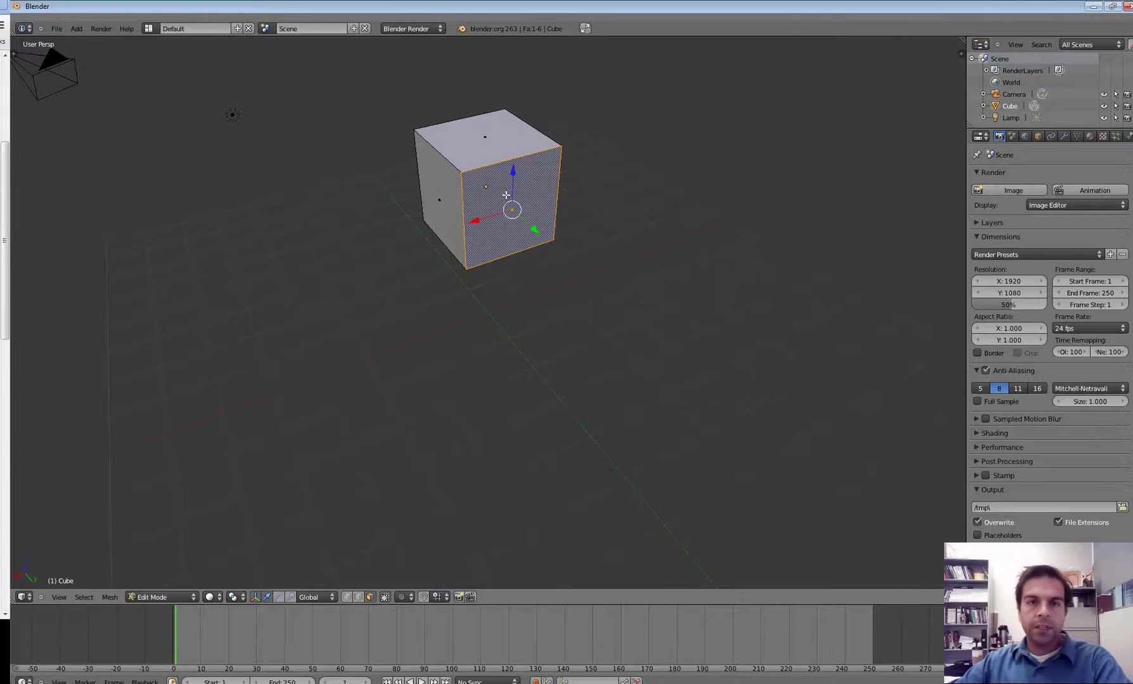
left_click(115, 598)
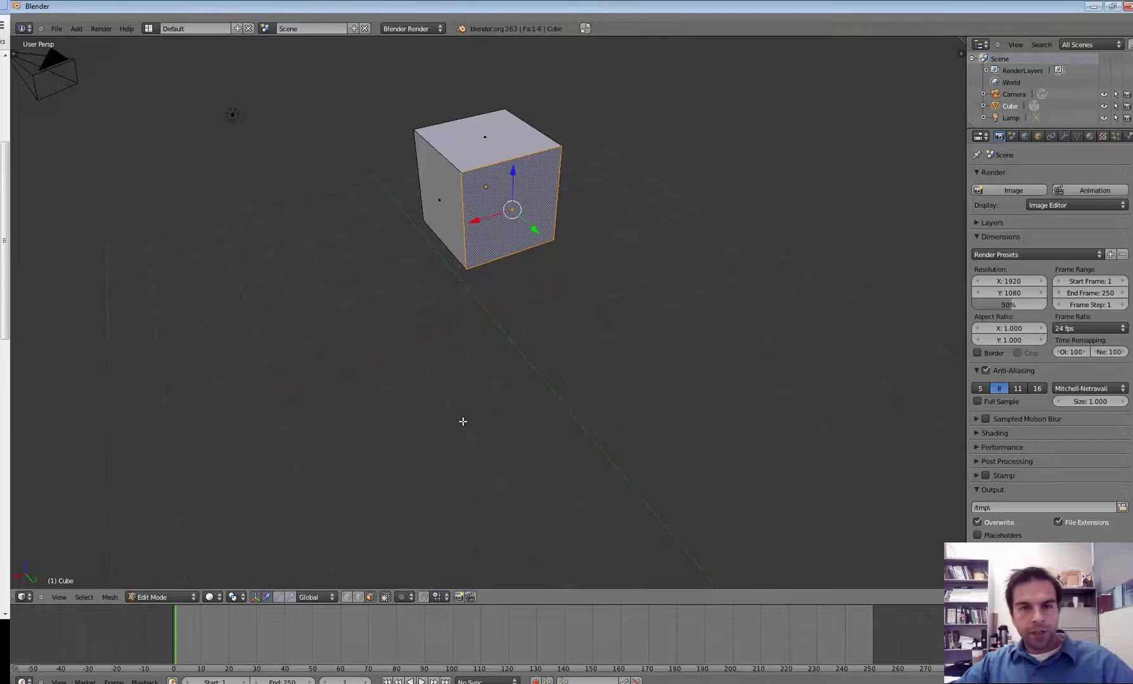
- Select all faces and apply Mesh > Faces > Triangulate Faces
key("a")
key("a")
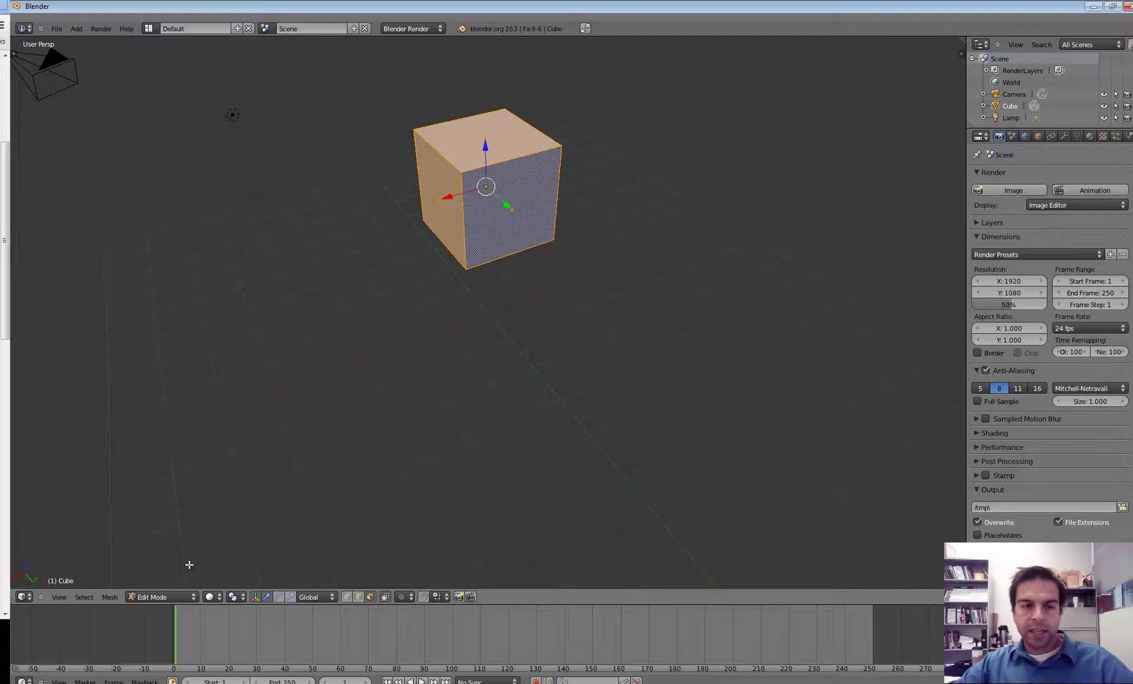
left_click(110, 598)
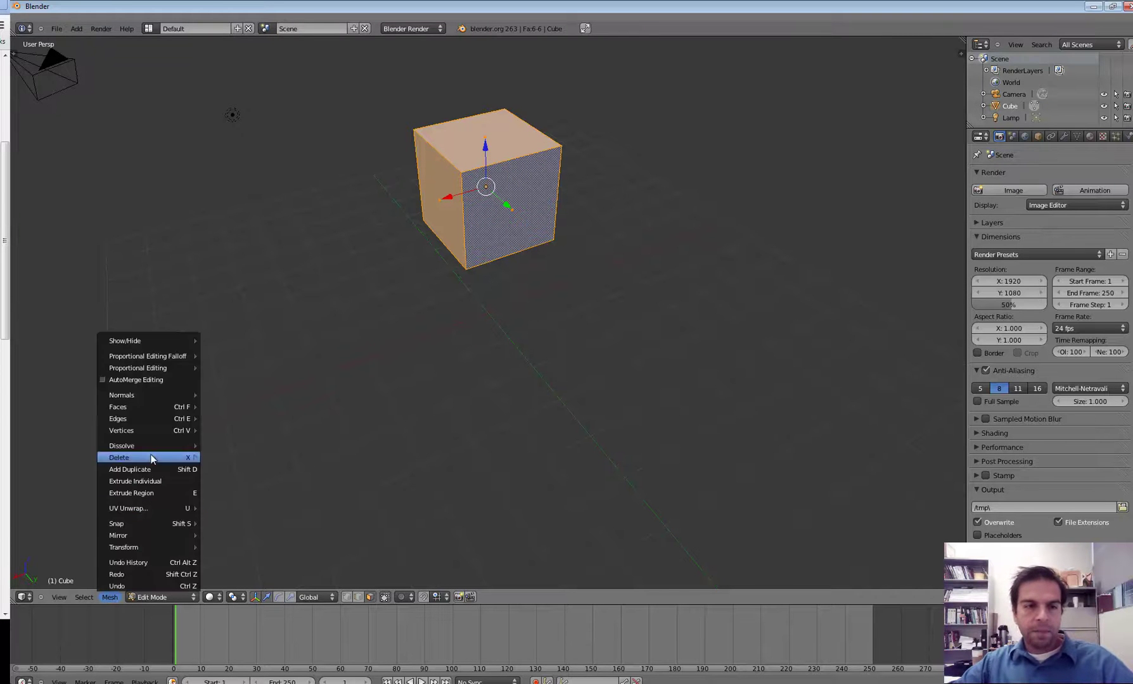
mouse_move(174, 410)
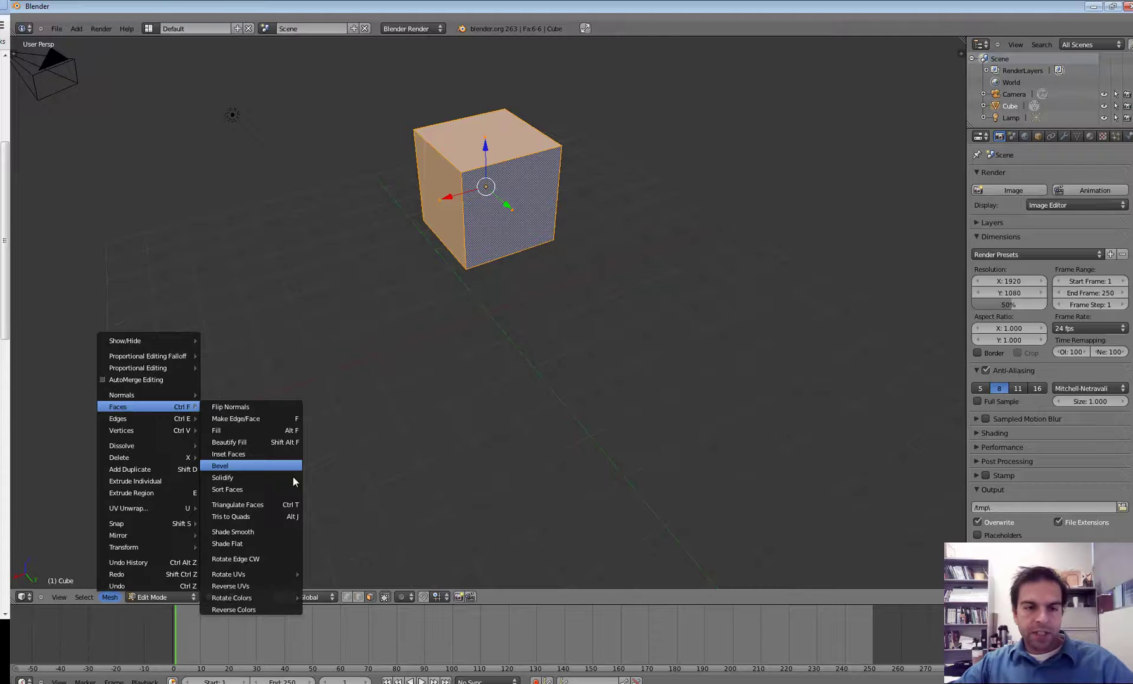
left_click(257, 506)
middle_click_drag(536, 309, 599, 263)
middle_click_drag(478, 268, 499, 183)
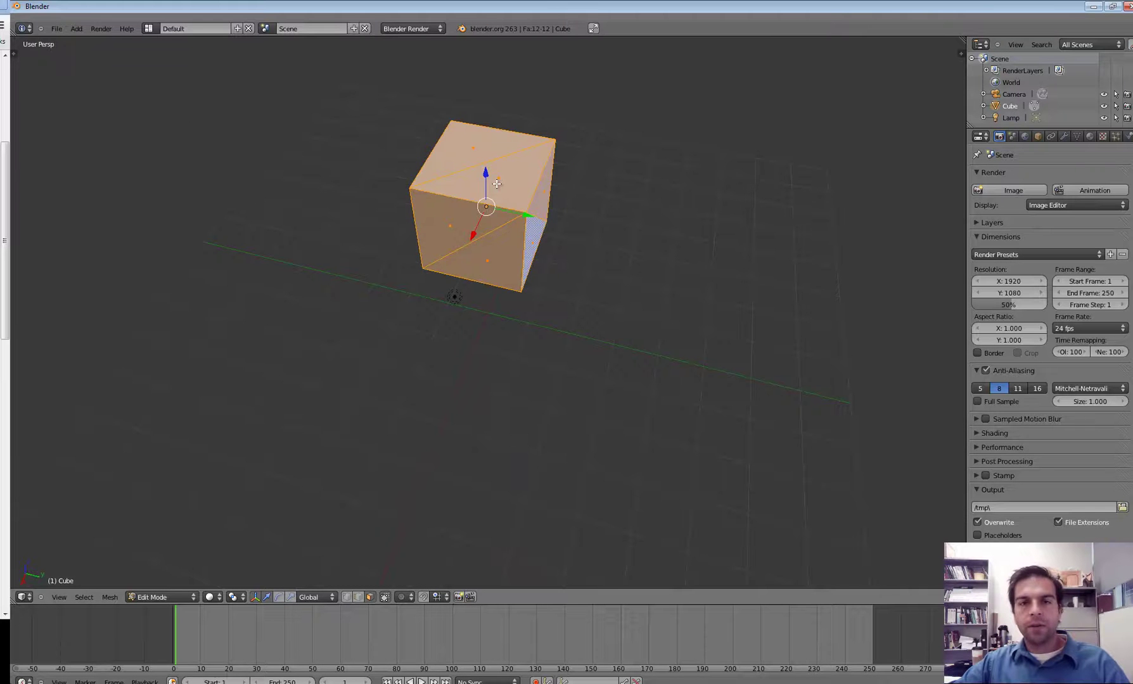
- Select individual triangles to inspect, then select all and join them into quads with Alt+J
right_click(499, 180)
right_click(477, 145)
middle_click_drag(477, 145, 487, 159)
middle_click_drag(416, 227, 458, 197)
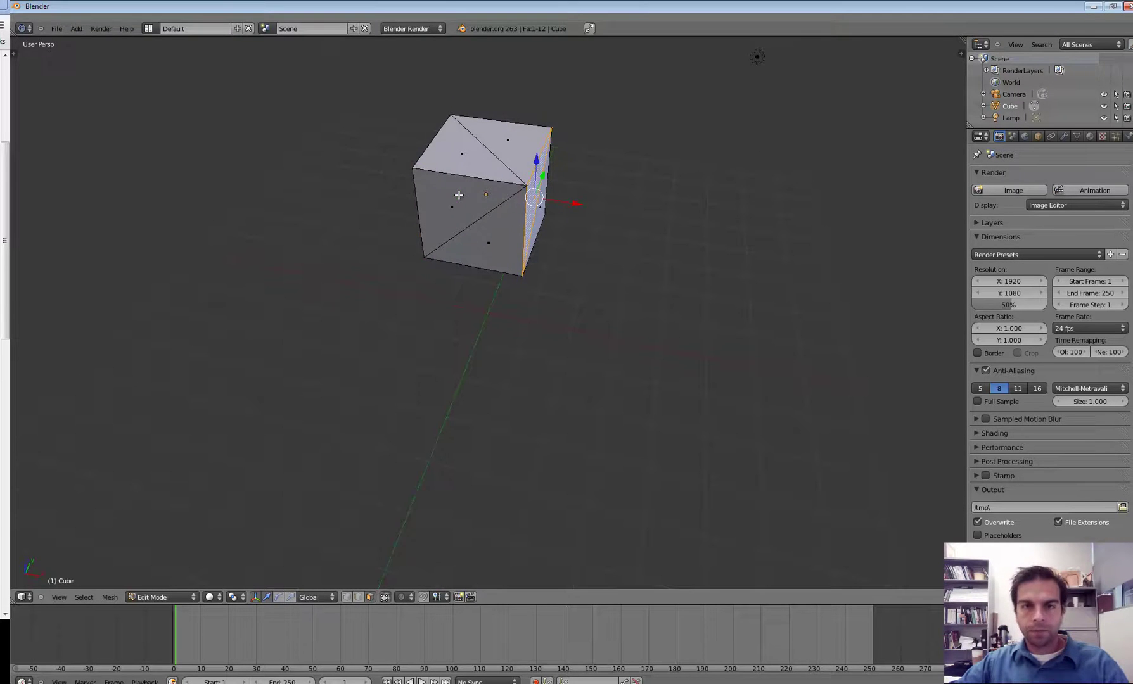
right_click(458, 197)
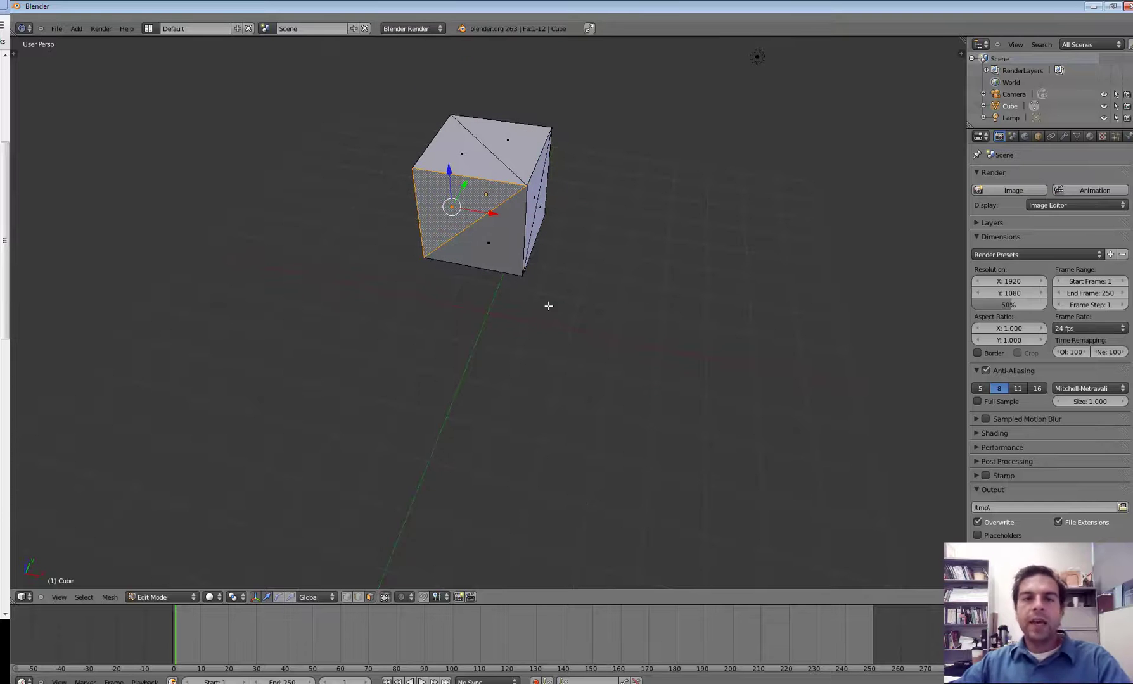
right_click(498, 292)
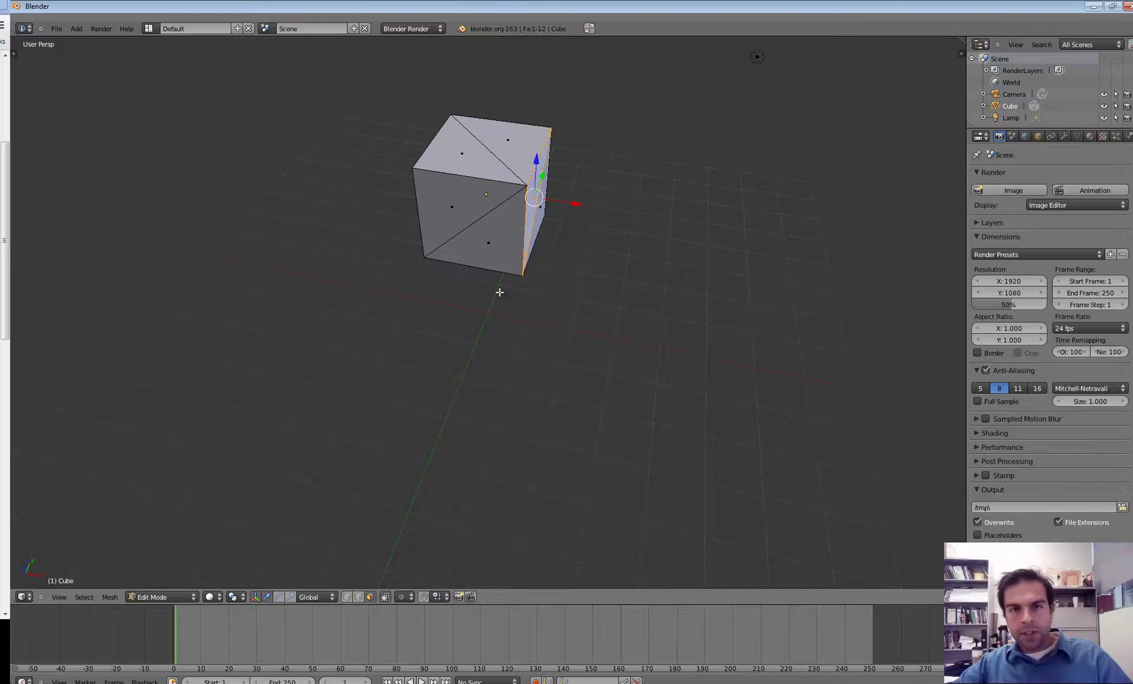
right_click(498, 291)
key("a")
key("alt+j")
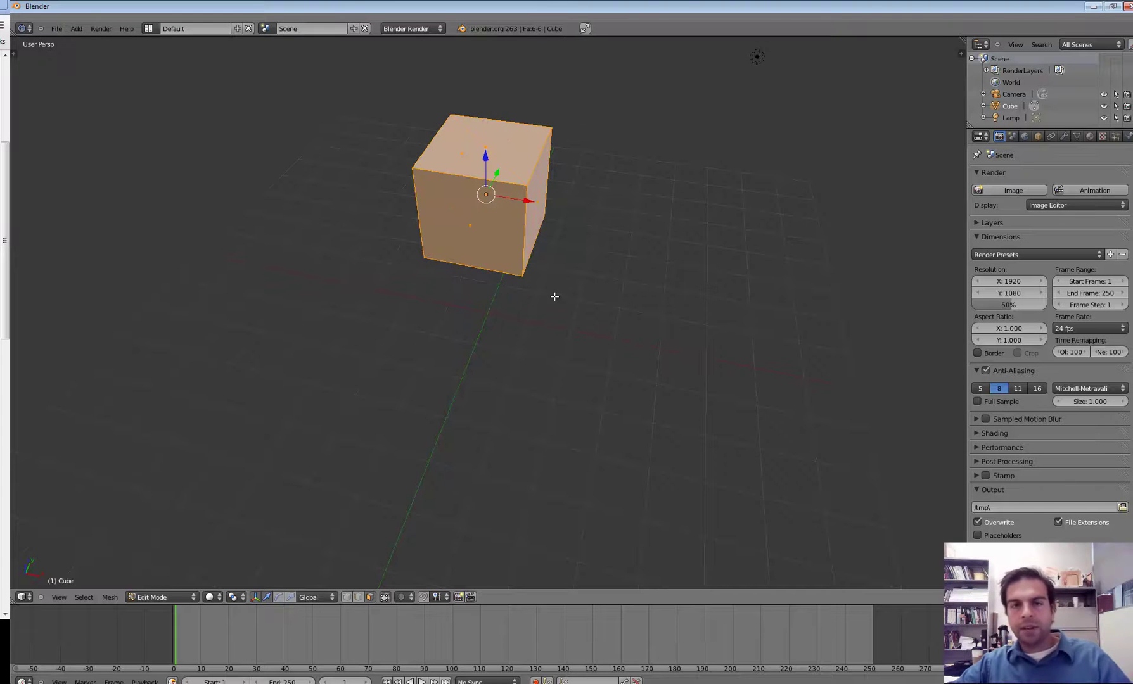
middle_click_drag(518, 316, 424, 309)
right_click(493, 158)
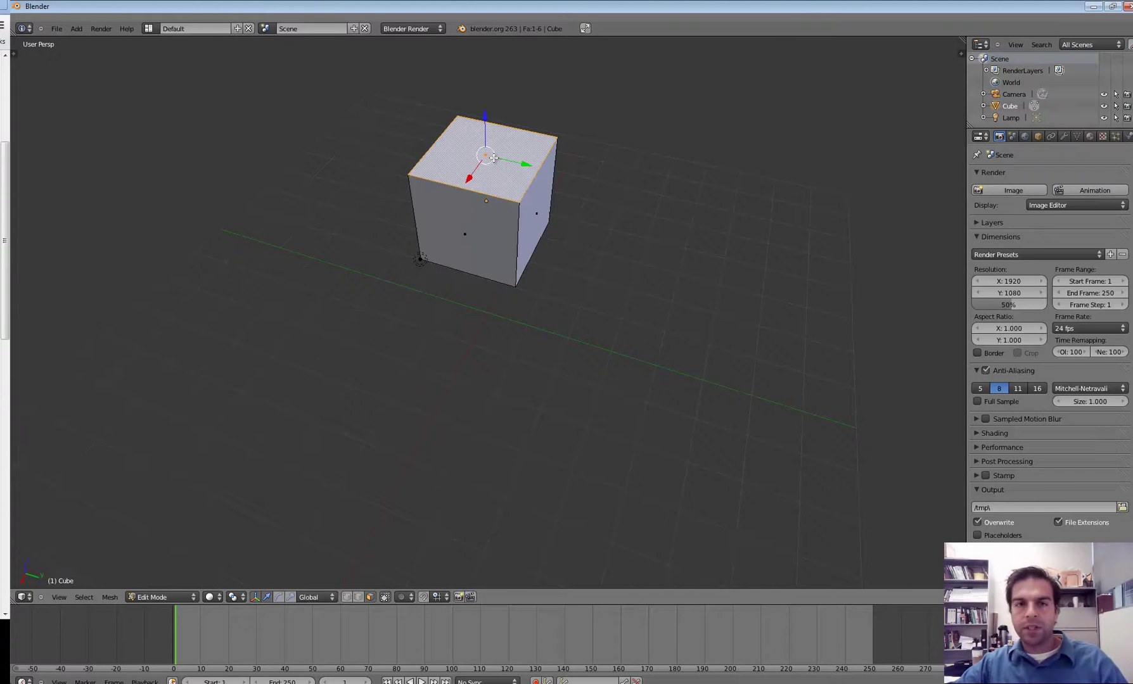
middle_click_drag(450, 253, 412, 237)
right_click(503, 192)
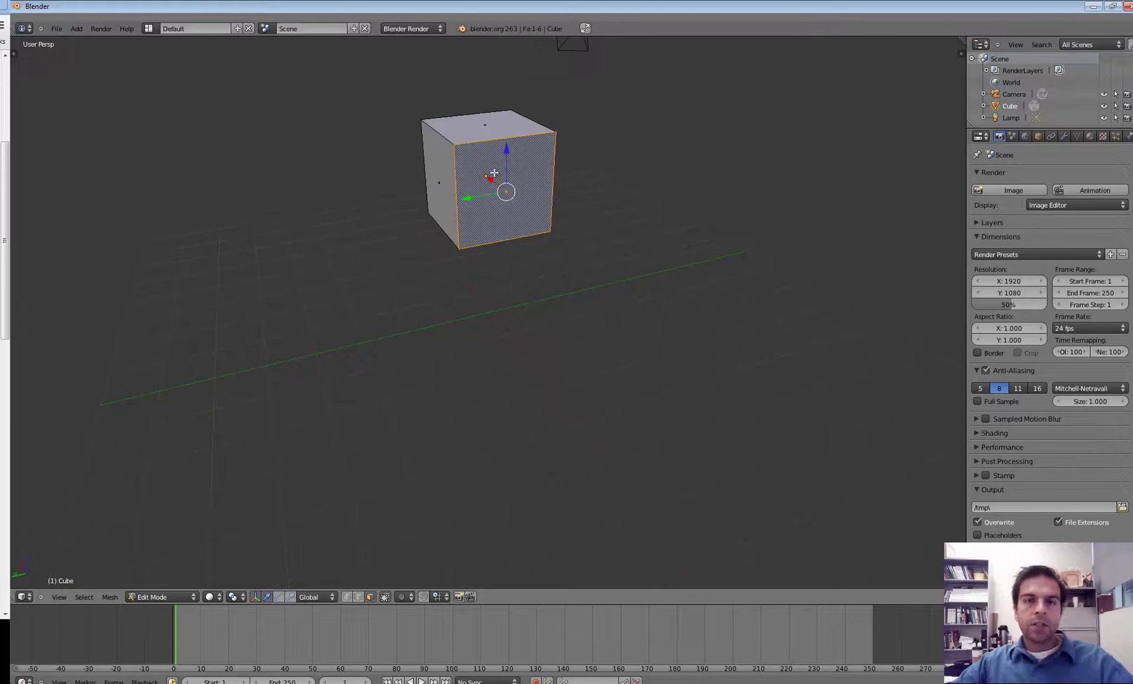
scroll(498, 173, "up", 1)
scroll(542, 181, "down", 1)
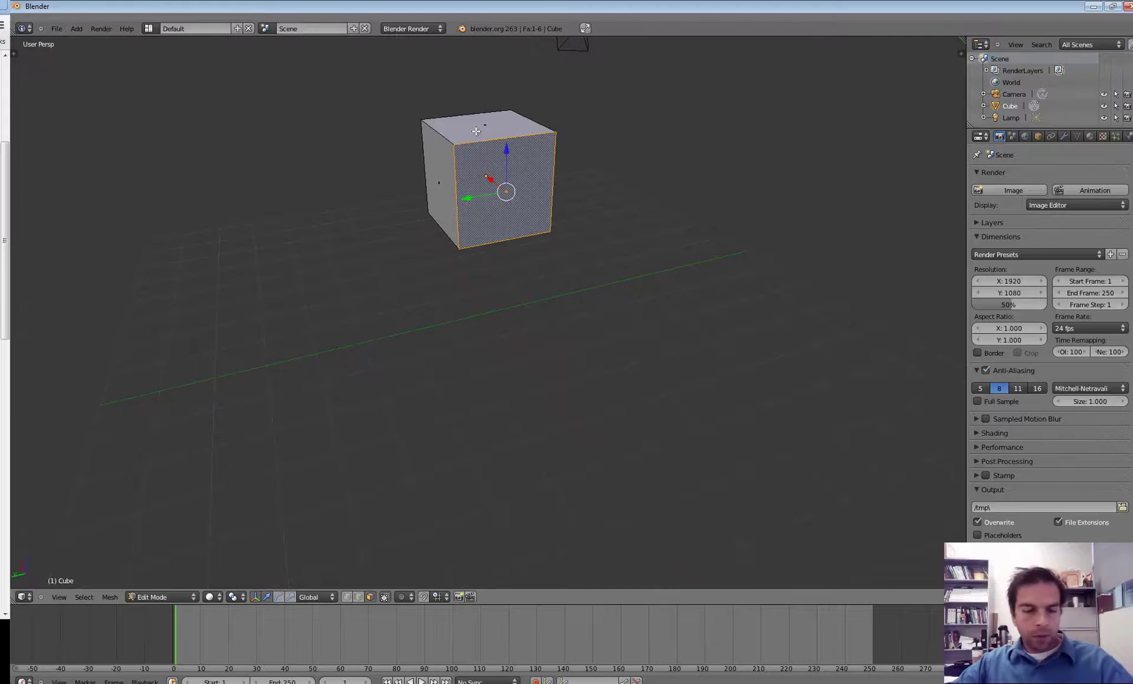
right_click(473, 129, "shift")
middle_click_drag(424, 150, 538, 153)
right_click(442, 190, "shift")
middle_click_drag(518, 241, 491, 219)
right_click(489, 229, "shift")
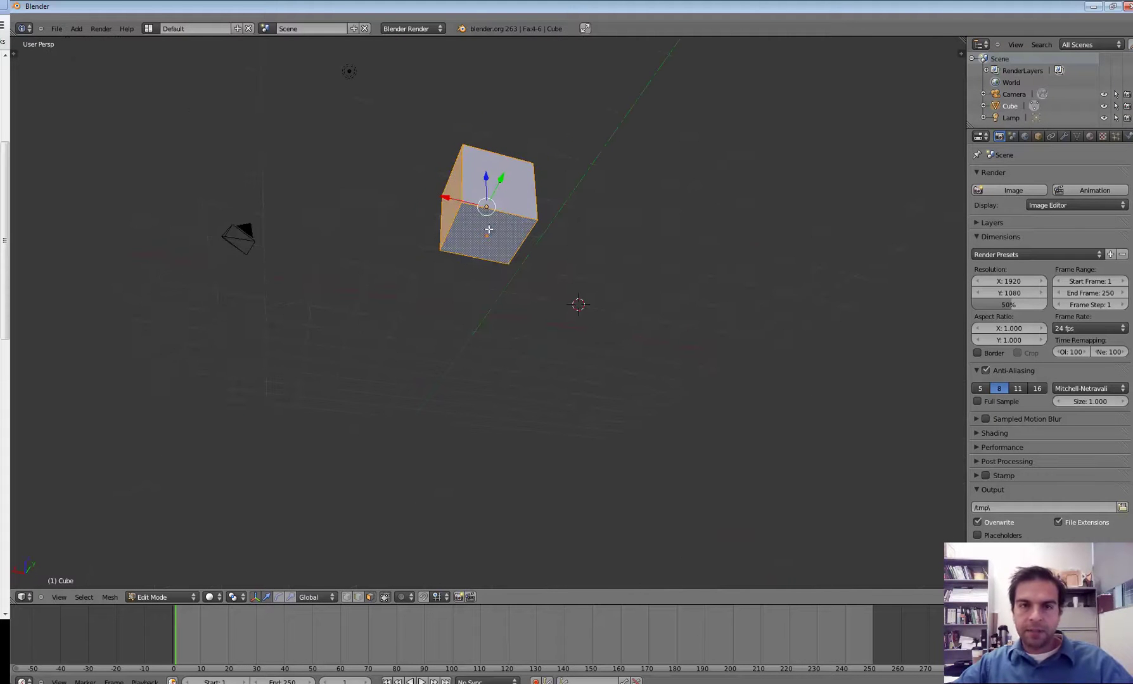
middle_click_drag(587, 192, 427, 306)
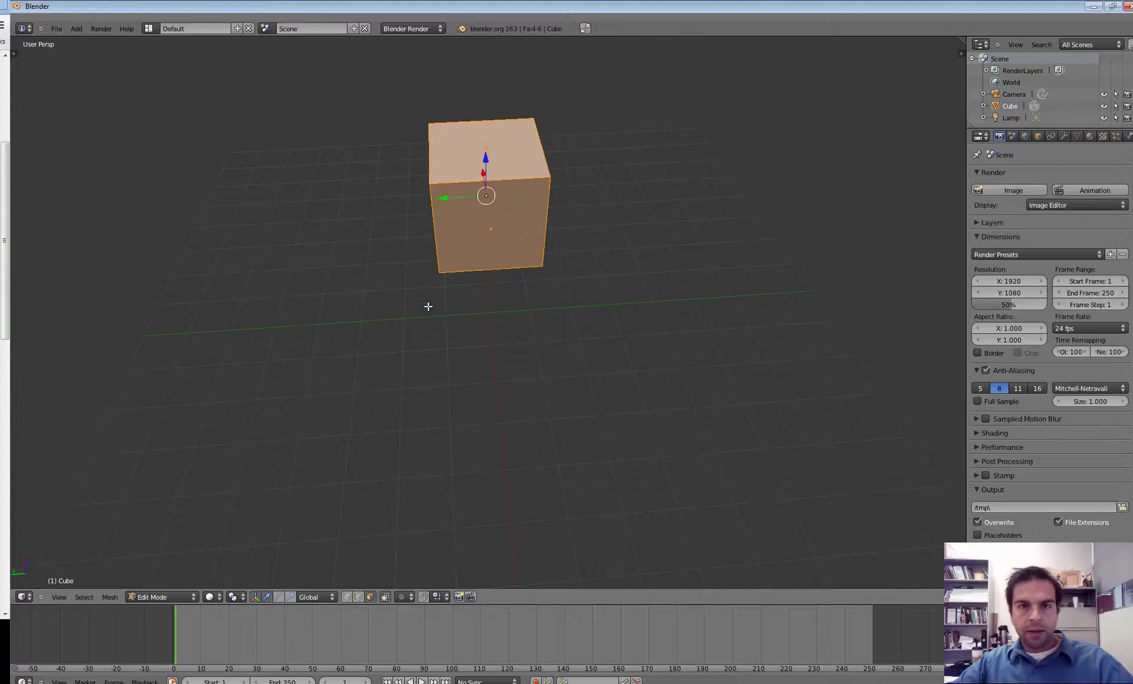
- Apply W > Subdivide twice for a 4×4 grid per side, then select one face
key("w")
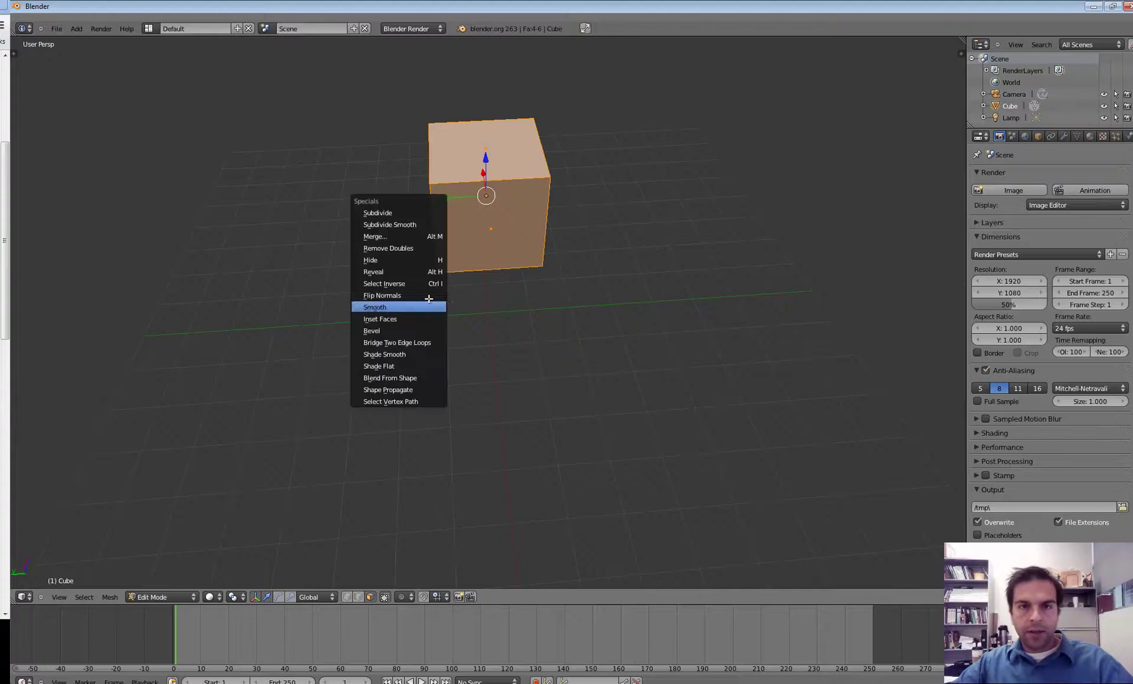
left_click(409, 214)
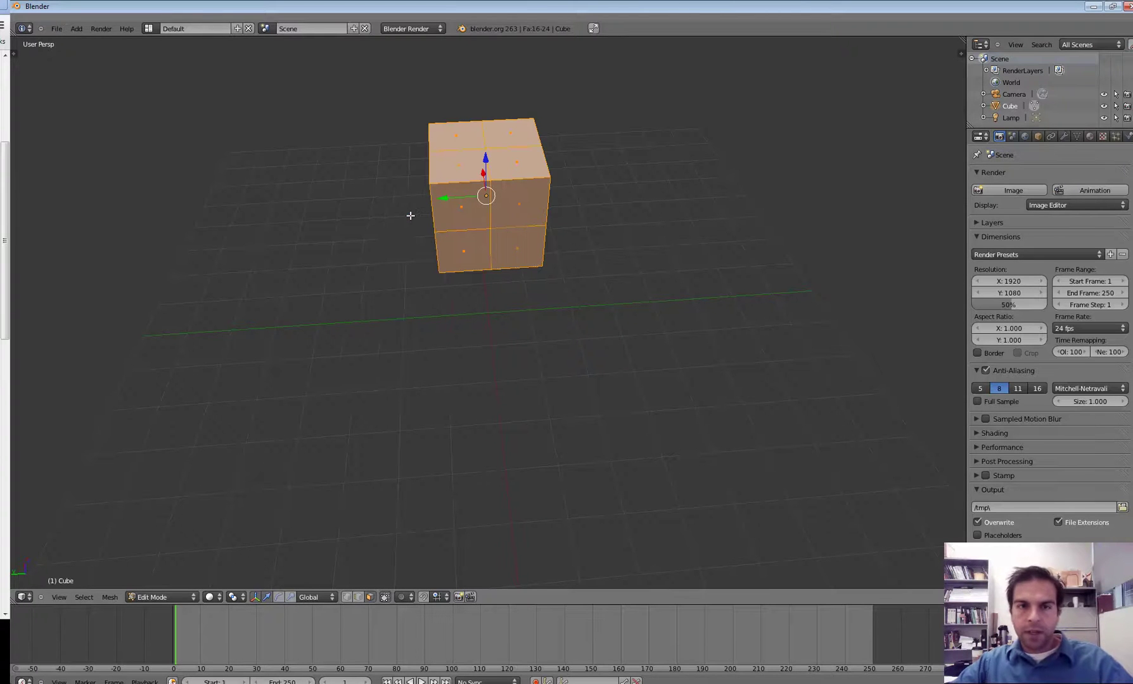
key("w")
left_click(453, 193)
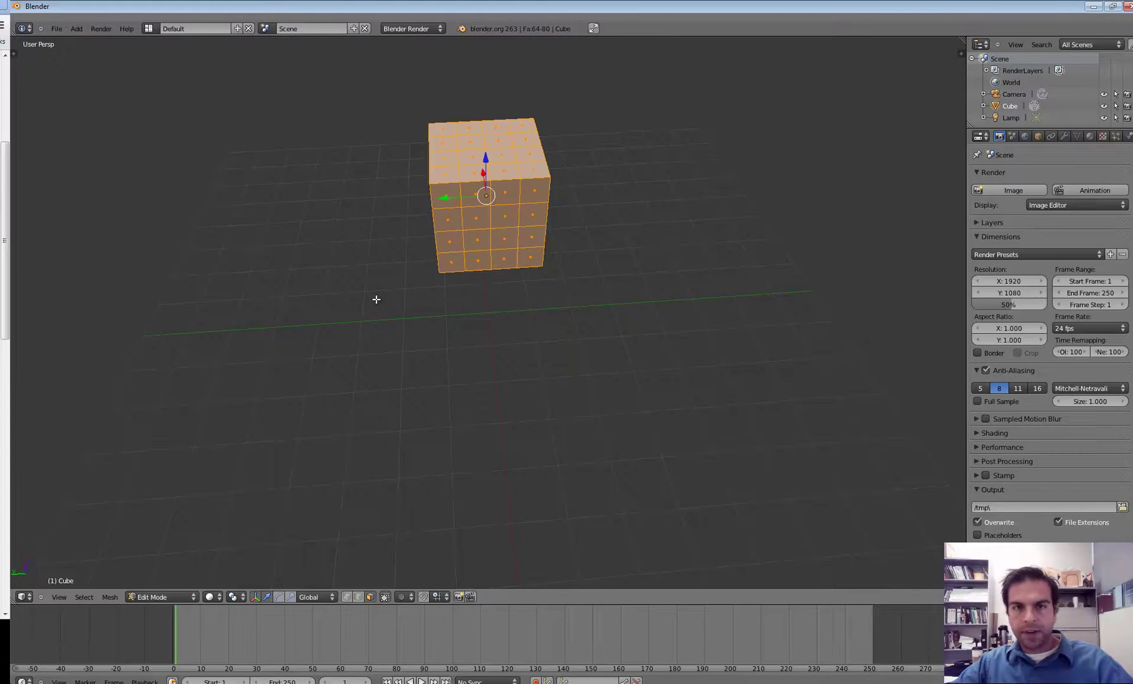
middle_click_drag(376, 299, 431, 286)
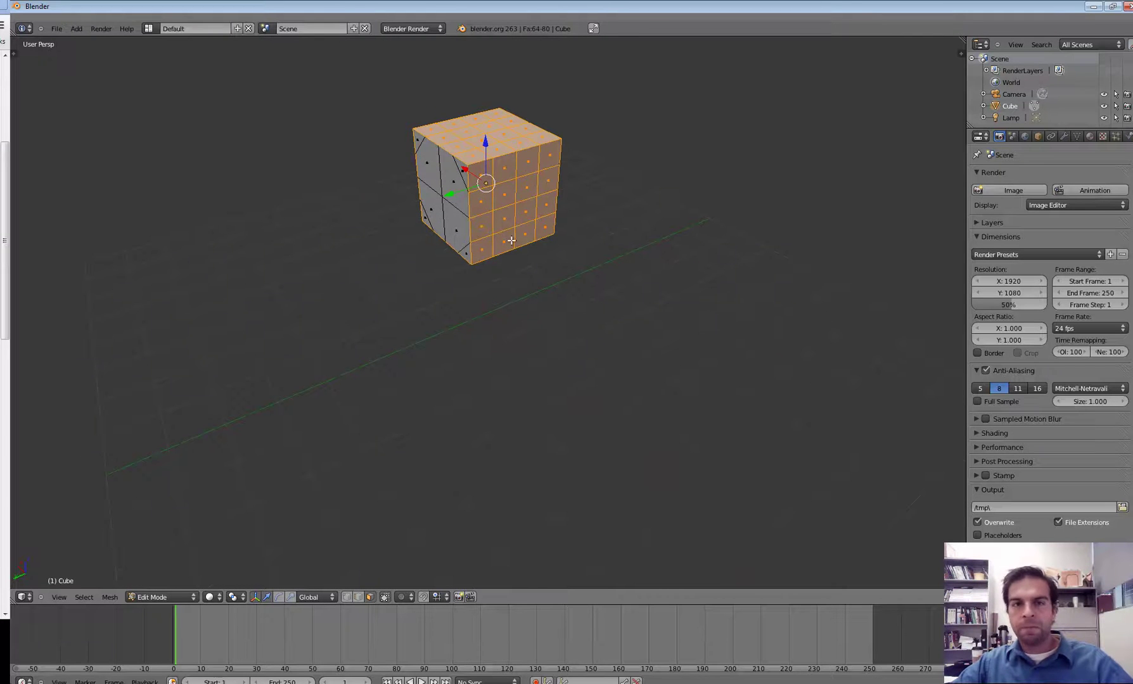
right_click(503, 219)
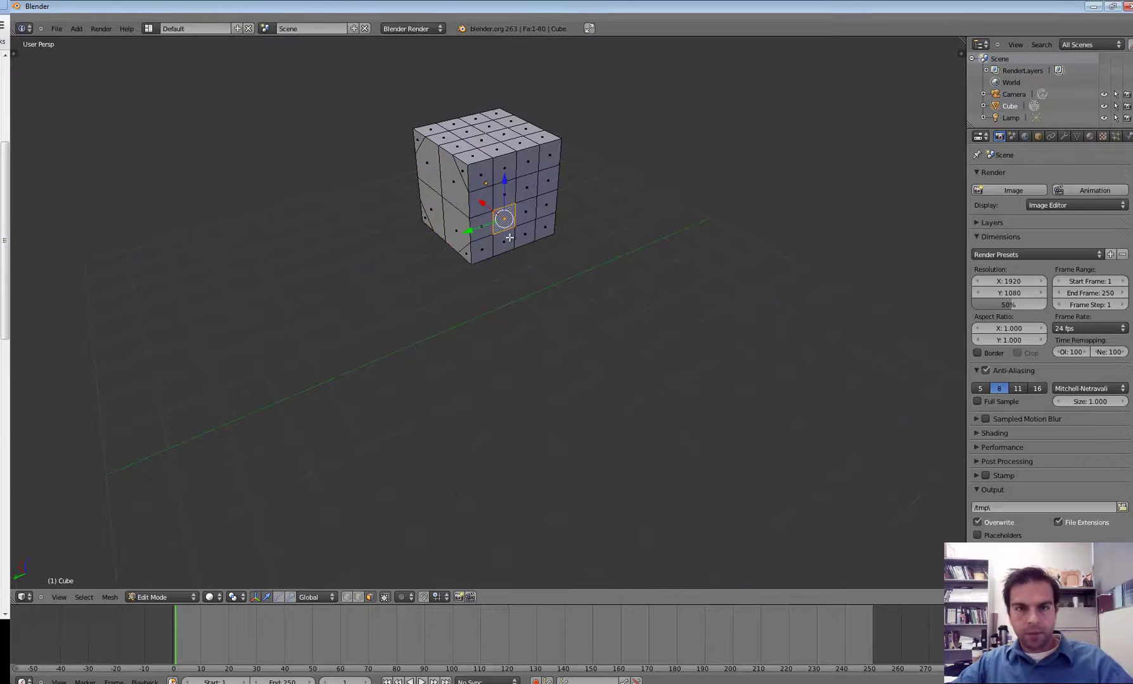
- Extrude the selected front face into a bar and slide it left
middle_click_drag(509, 238, 557, 242)
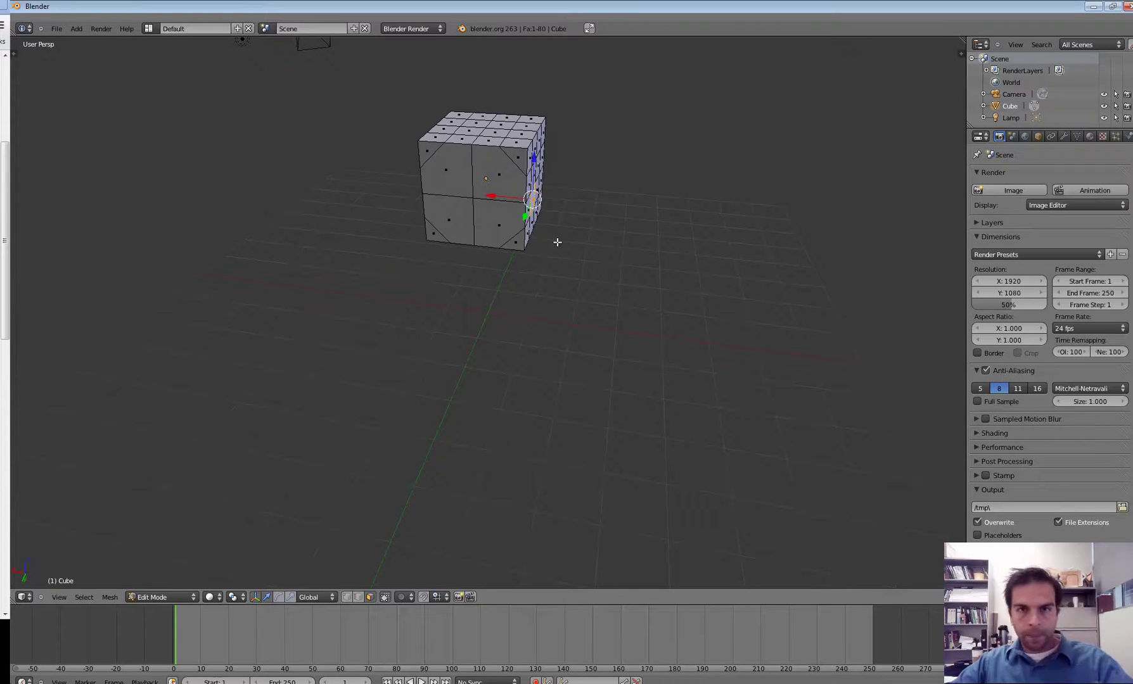
key("e")
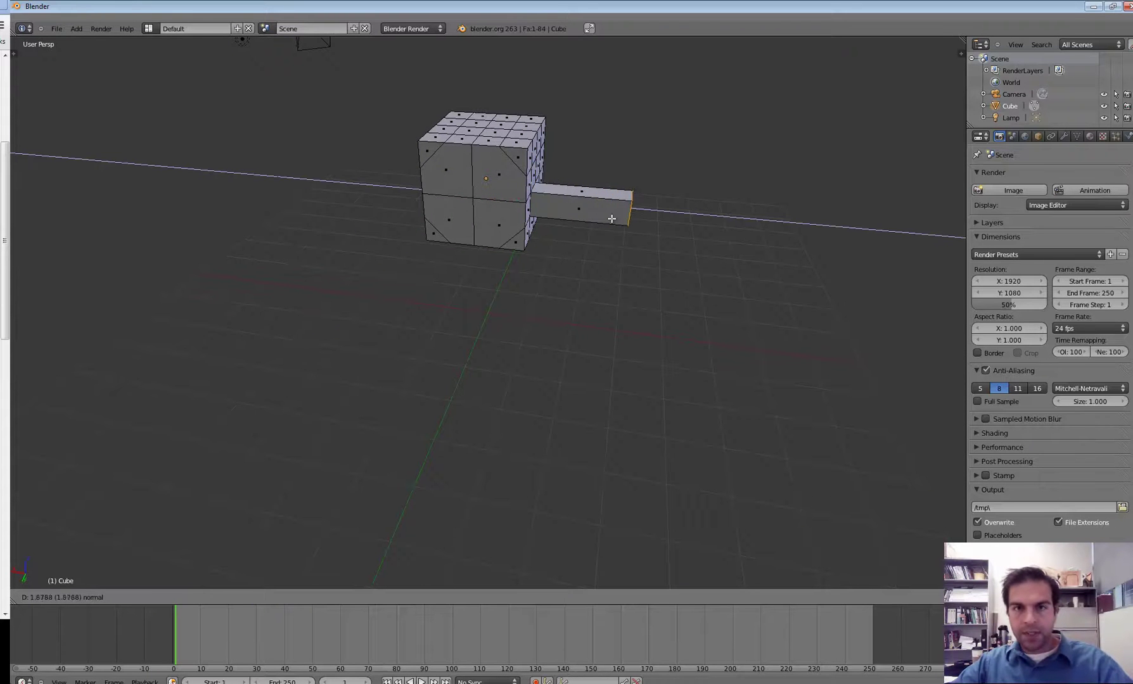
left_click(611, 219)
middle_click_drag(641, 309, 552, 248)
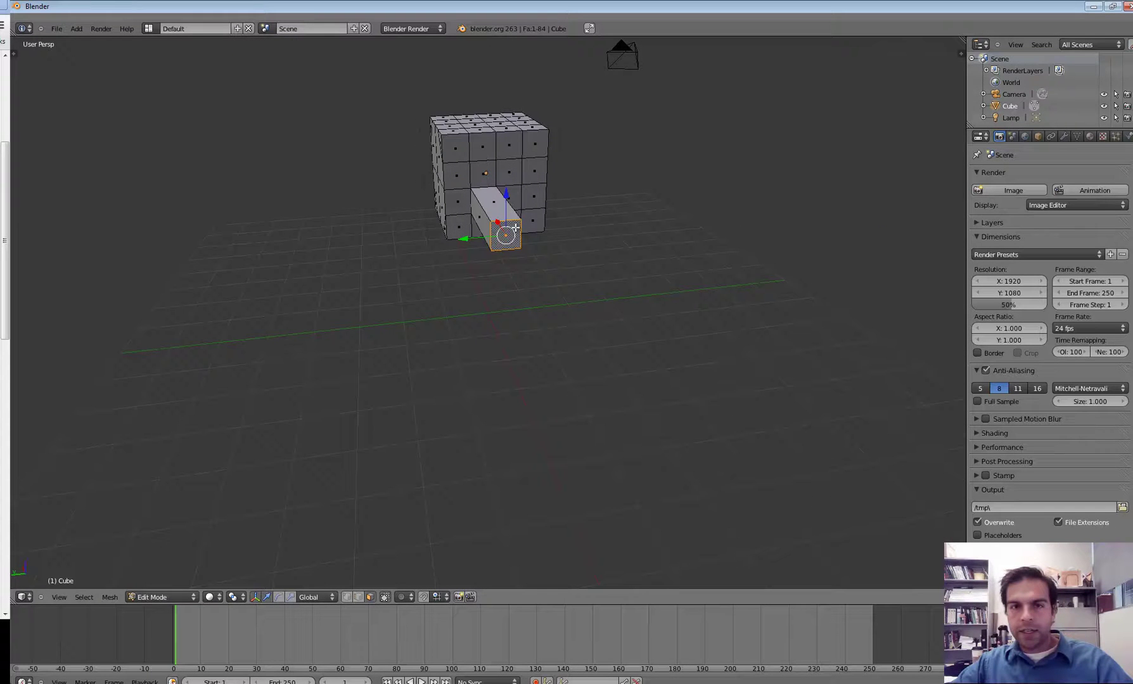
left_click_drag(487, 234, 459, 237)
- Extrude more front faces into bars, lengthening the end bar with a further extrusion
right_click(509, 201)
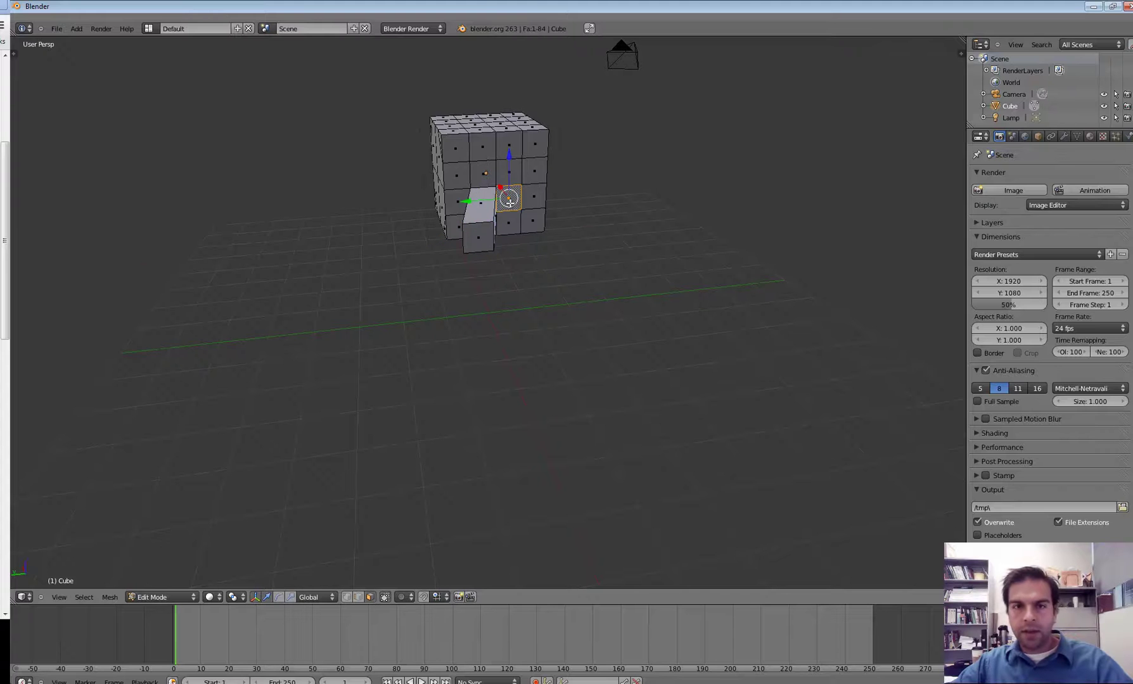
key("e")
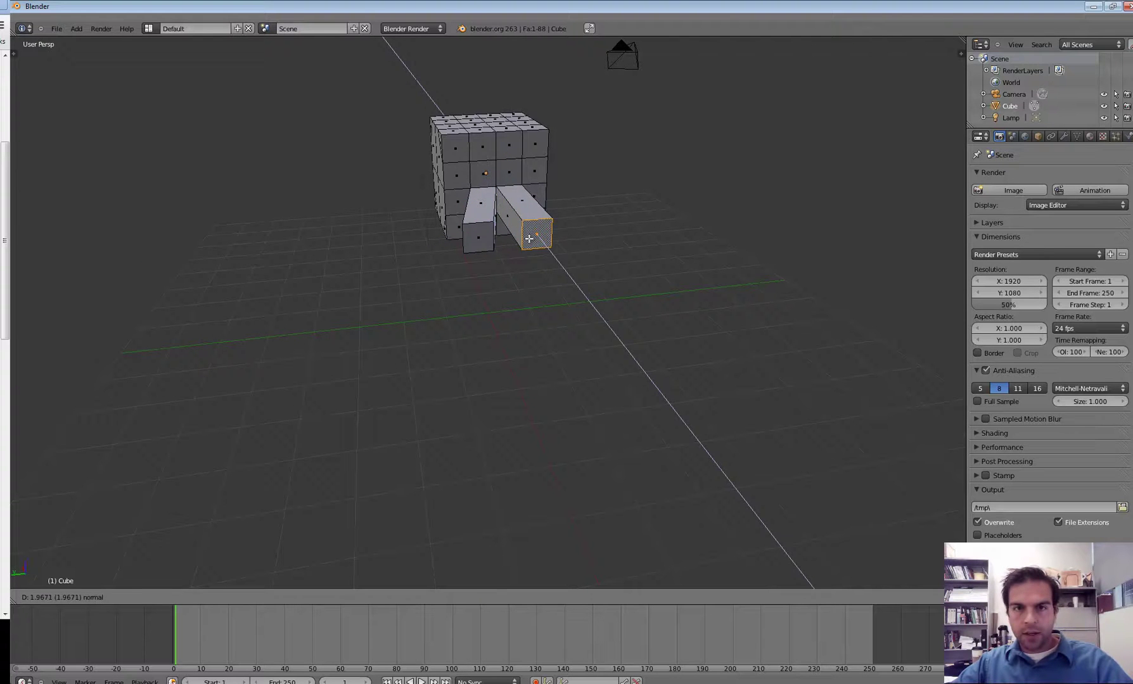
left_click(528, 209)
key("e")
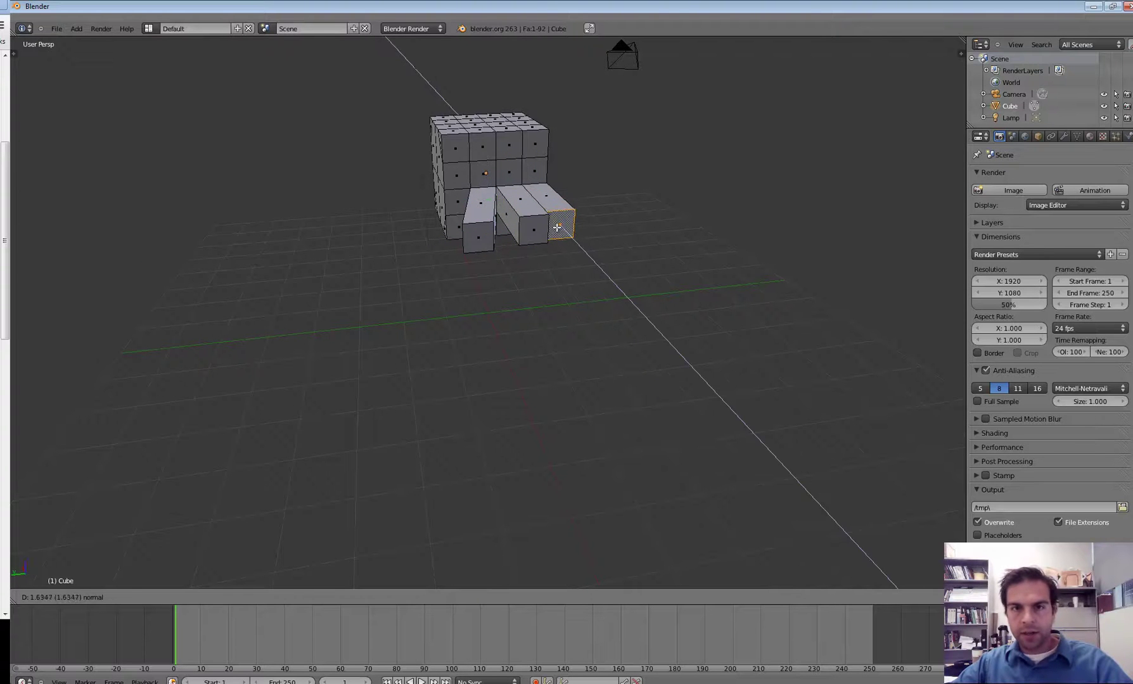
left_click(558, 231)
key("e")
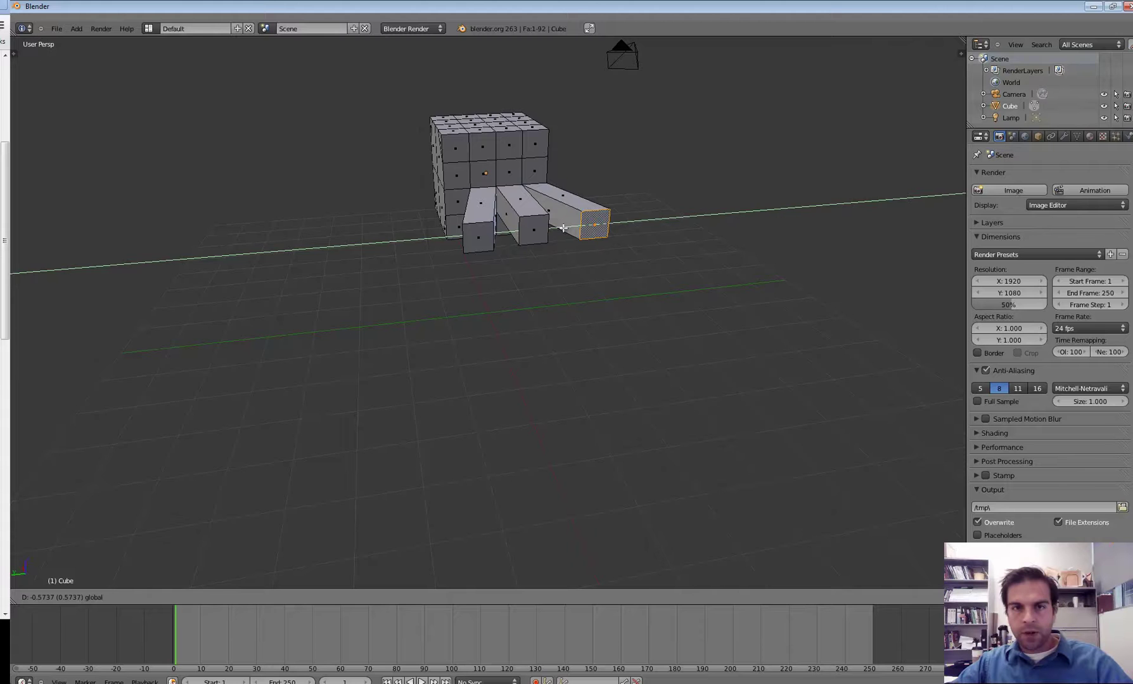
left_click(600, 223)
- Extrude a left-front face into a bar and move its end face along Y
right_click(458, 202)
key("e")
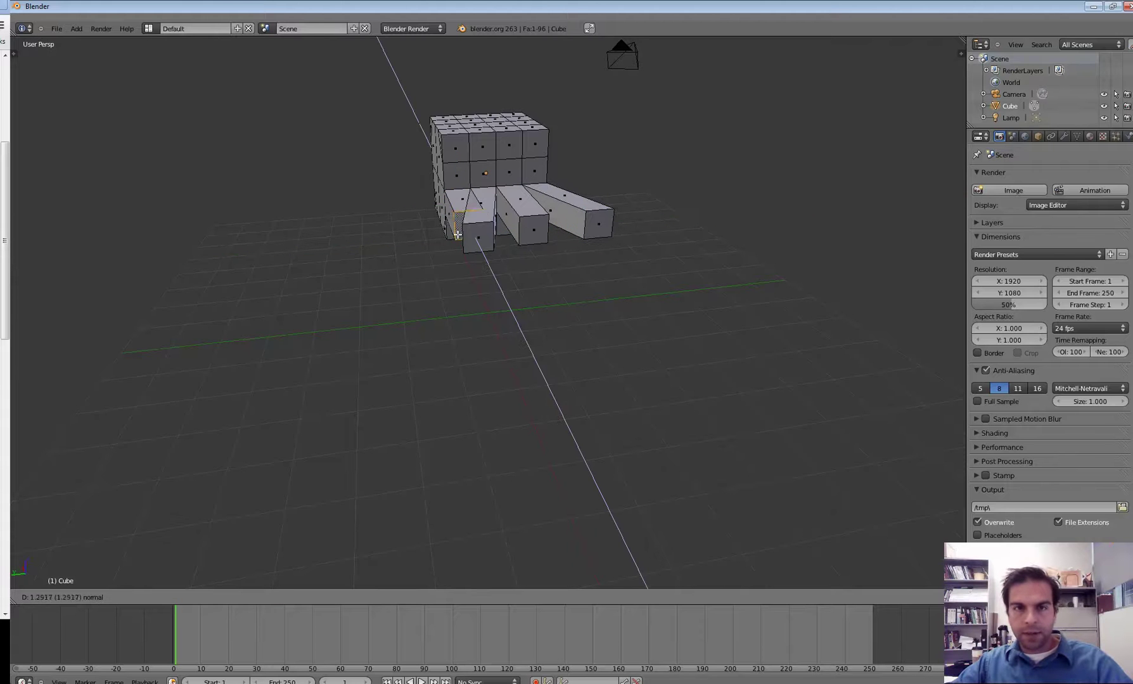
left_click(469, 241)
key("g")
key("y")
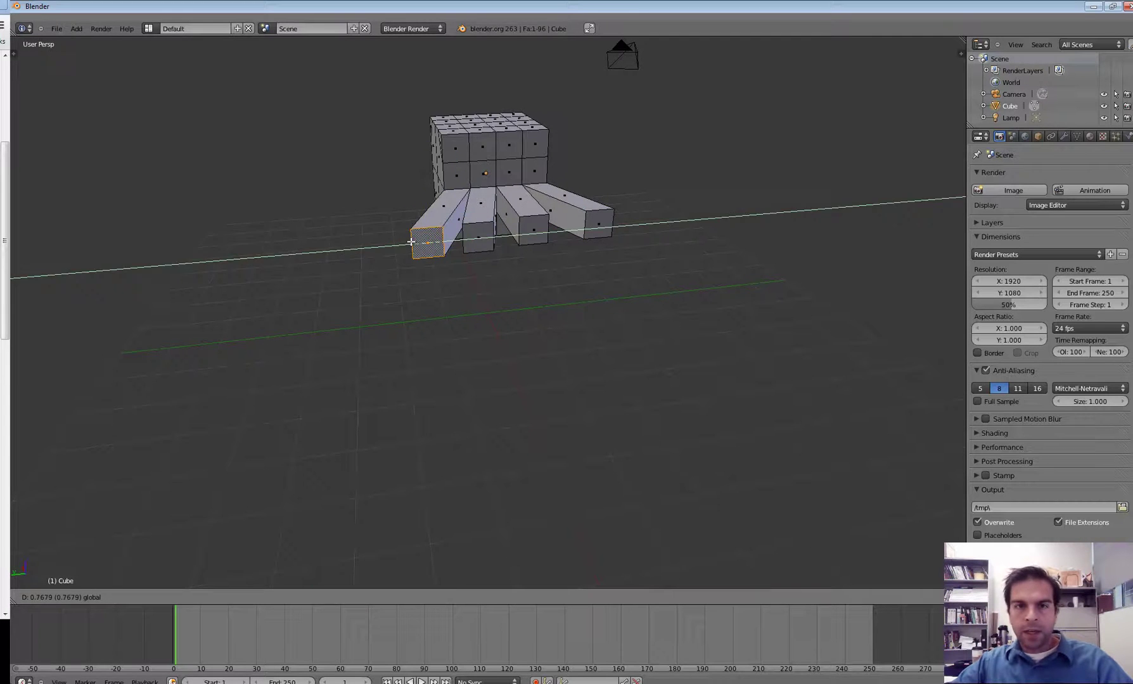
left_click(419, 246)
middle_click_drag(425, 268, 534, 237)
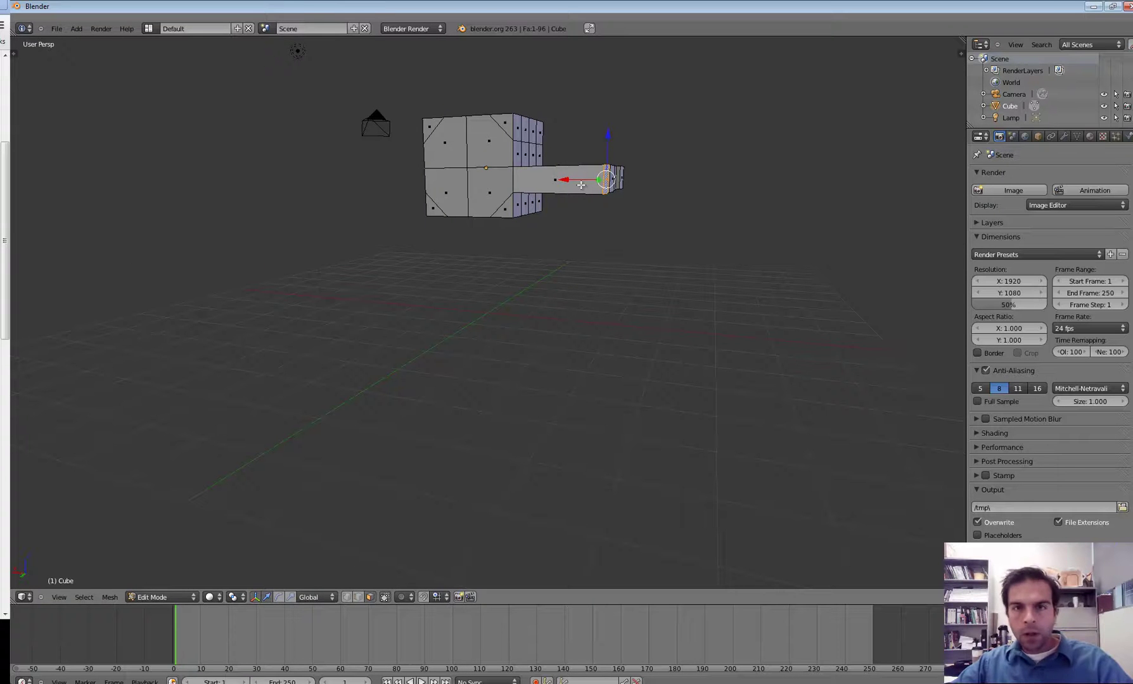
- Rotate the bar's end face about X then Y and extrude an angled segment
key("r")
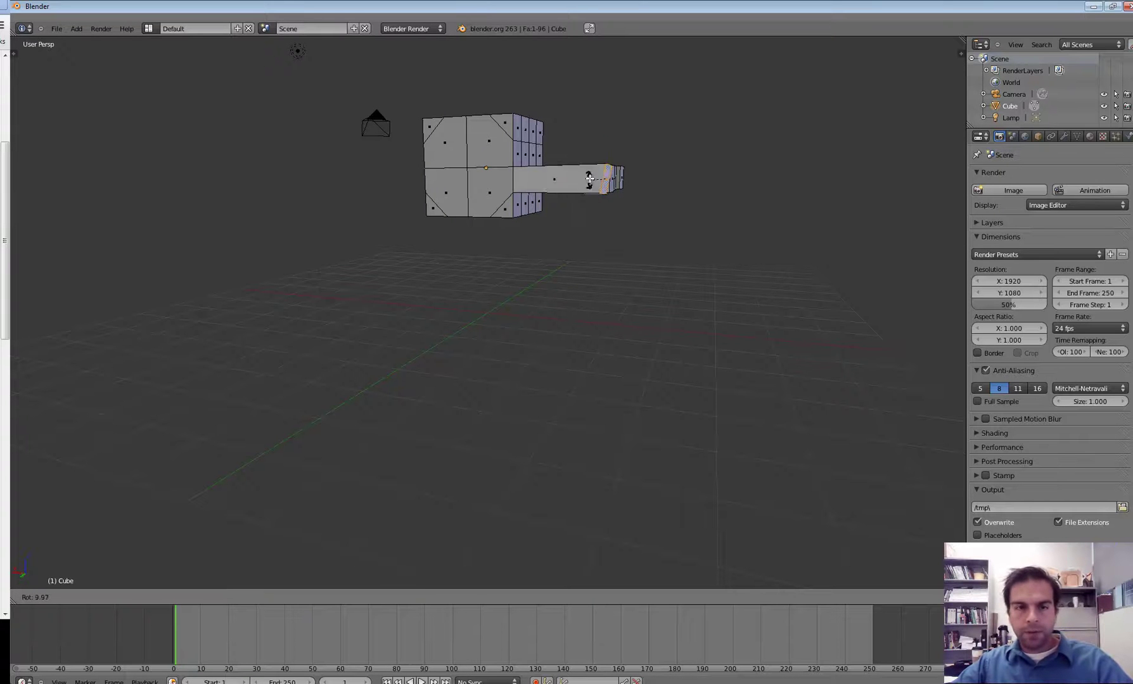
key("x")
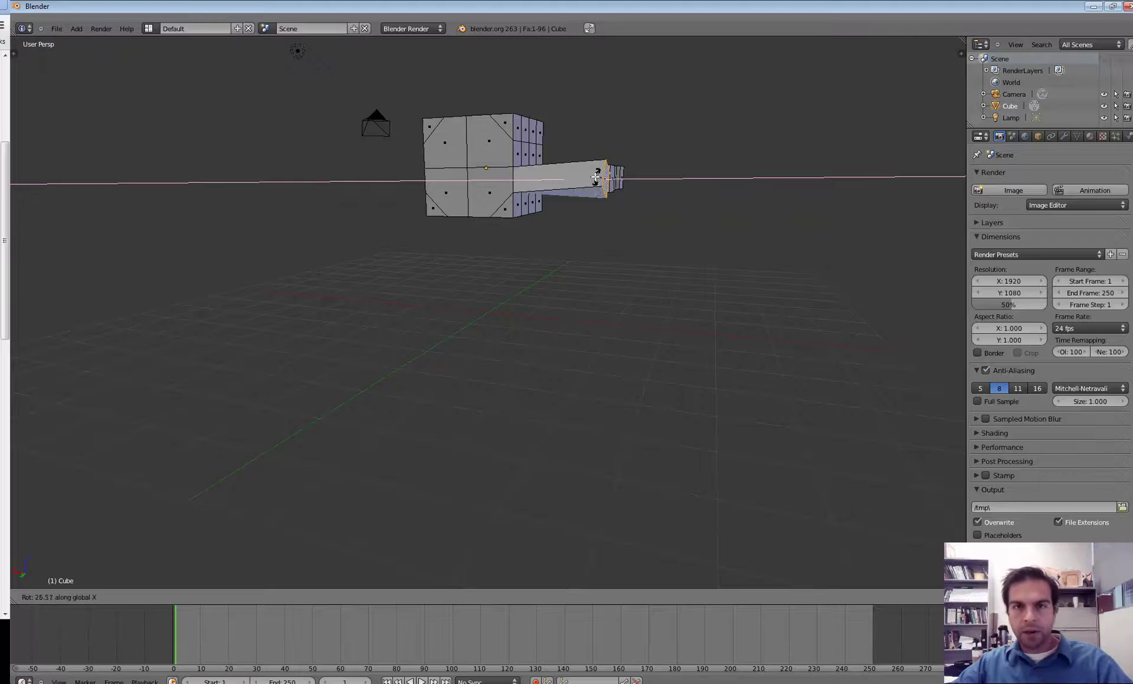
key("y")
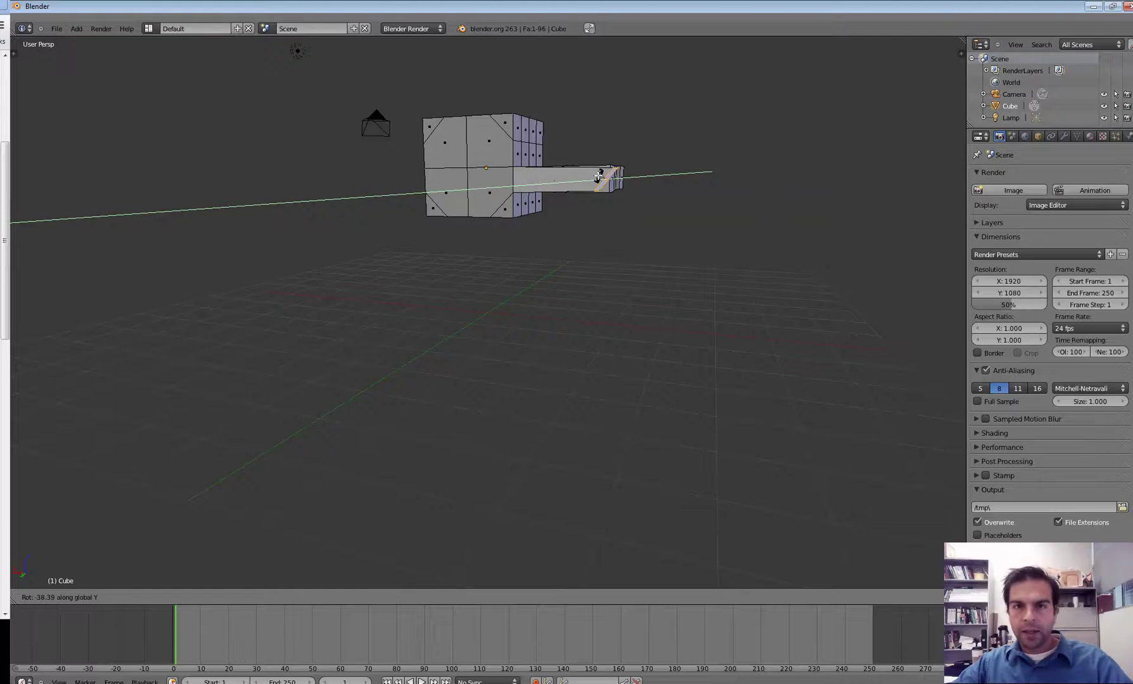
left_click(599, 178)
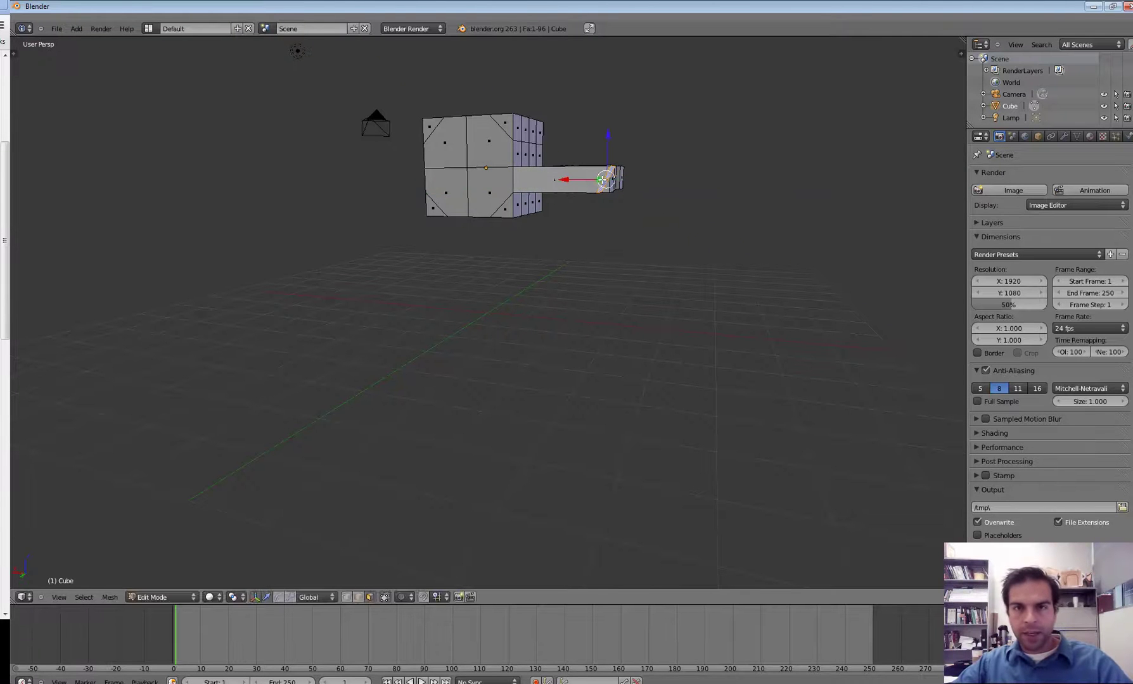
key("e")
left_click(678, 232)
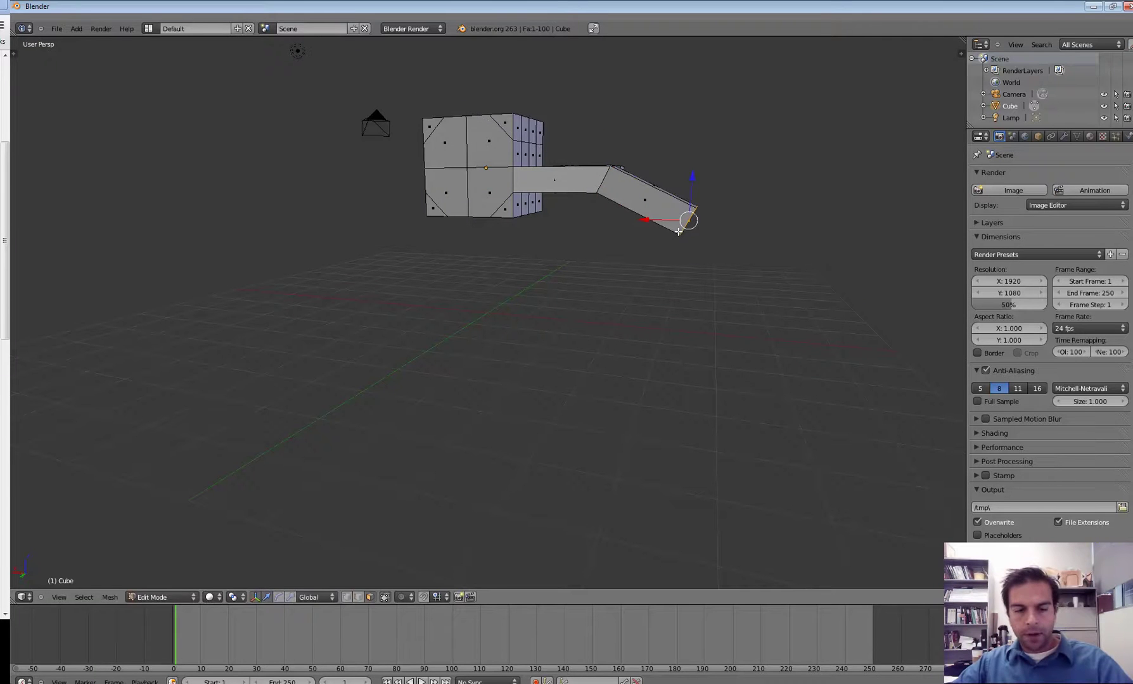
- Tilt the end face slightly about Y and extrude another finger segment
key("r")
key("y")
left_click(662, 227)
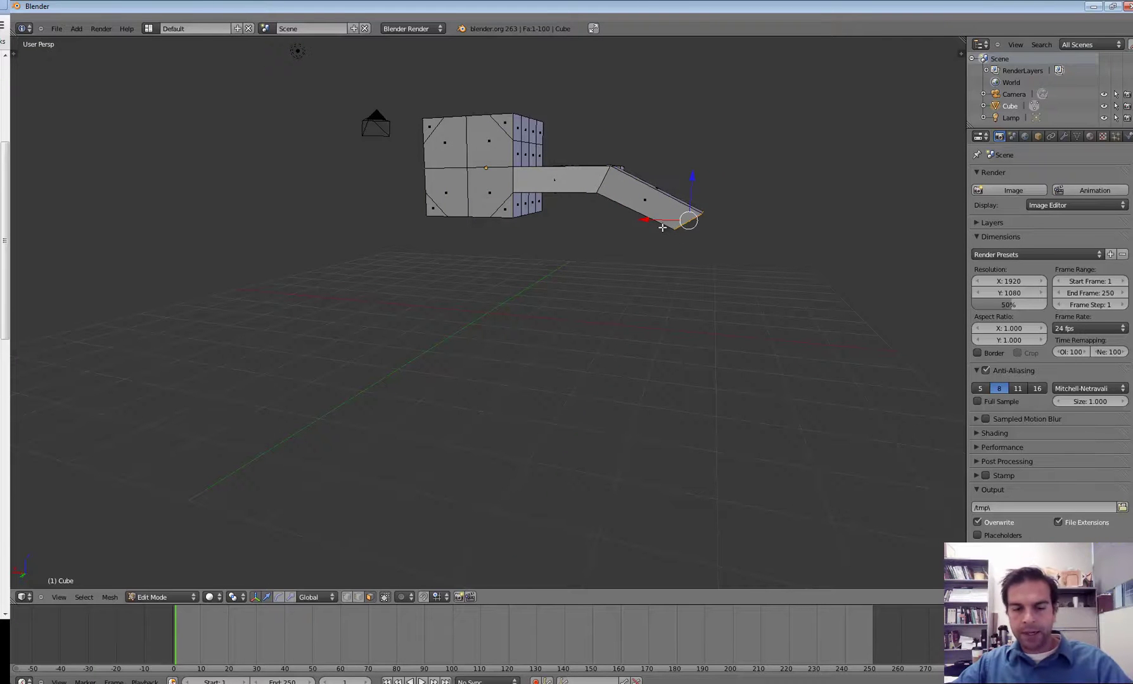
key("r")
right_click(653, 224)
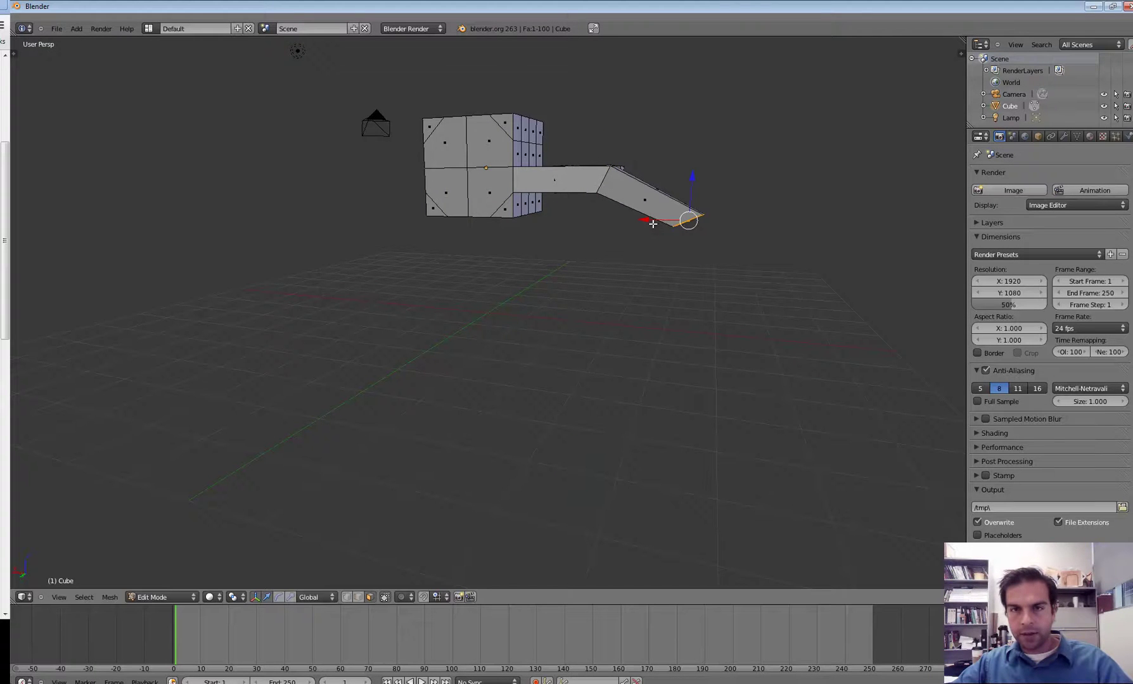
key("e")
left_click(681, 282)
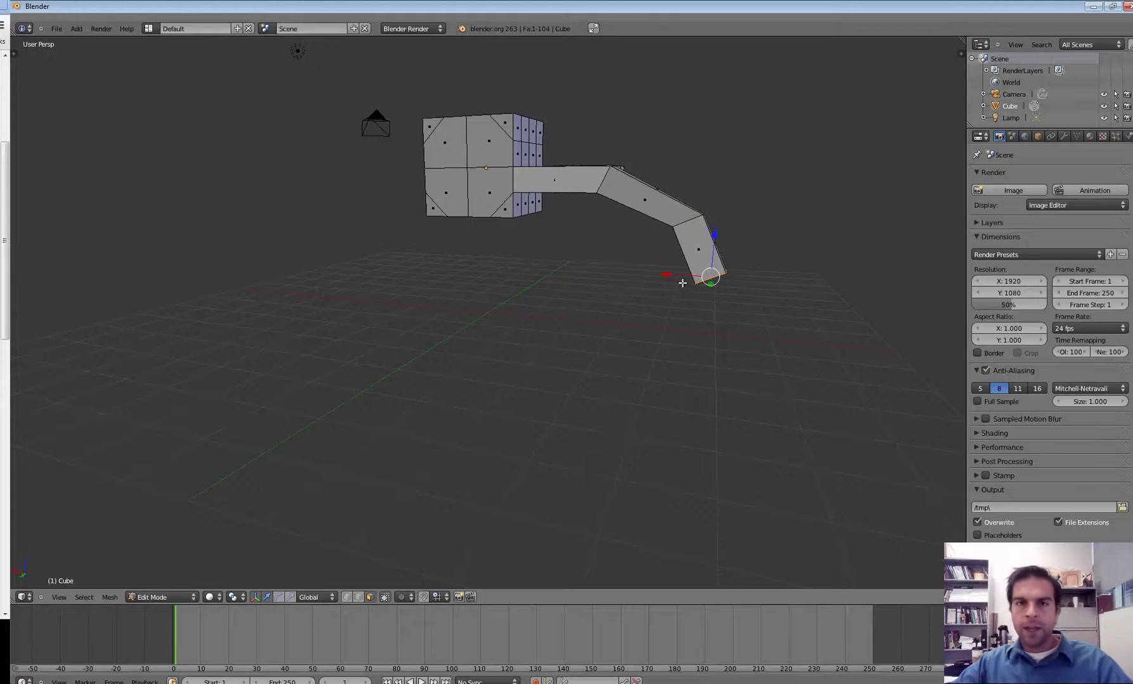
middle_click_drag(681, 282, 740, 361)
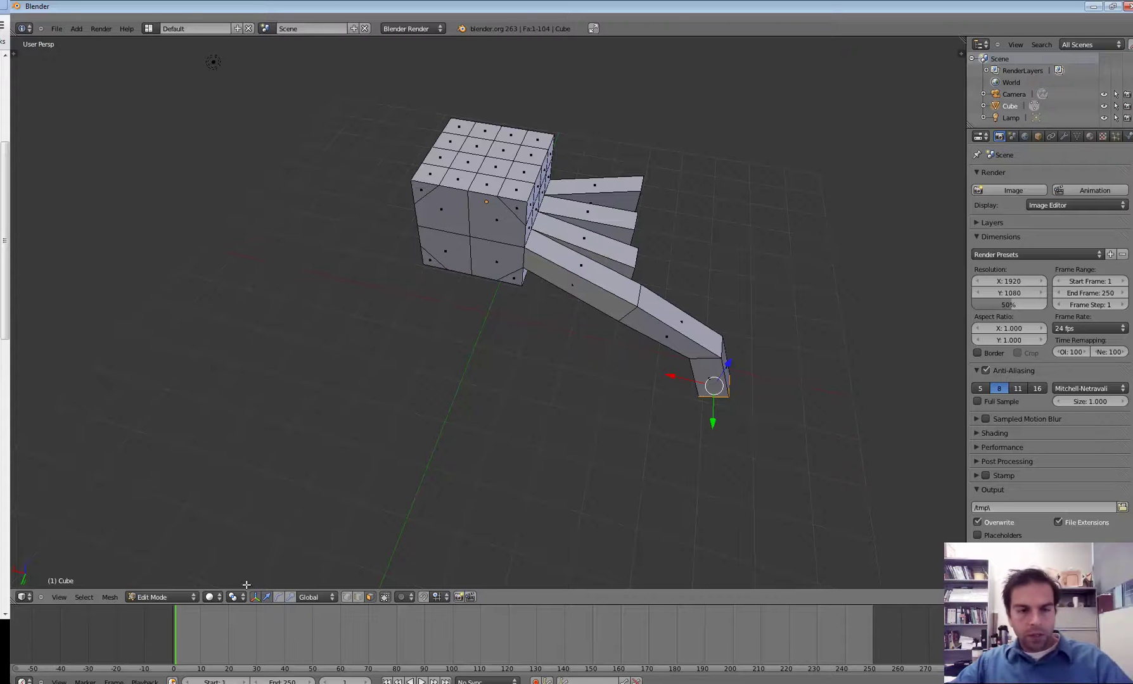
- Return to Object Mode, reload the start-up file with Ctrl+N, and delete the default cube
left_click(171, 595)
left_click(161, 588)
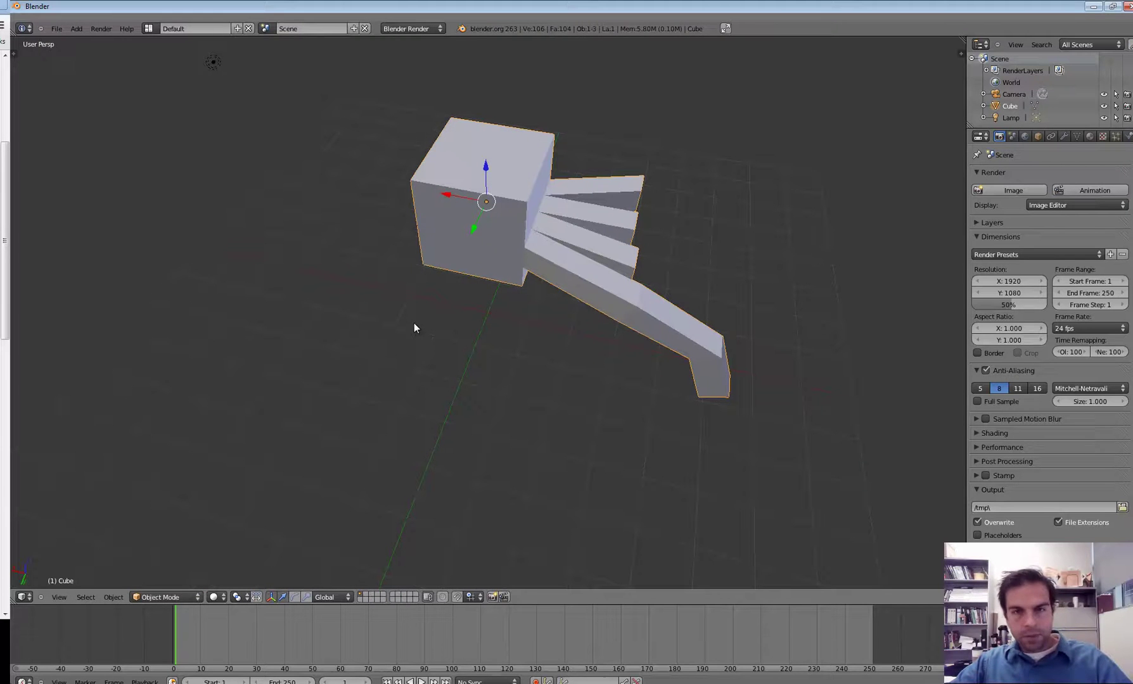
key("ctrl+n")
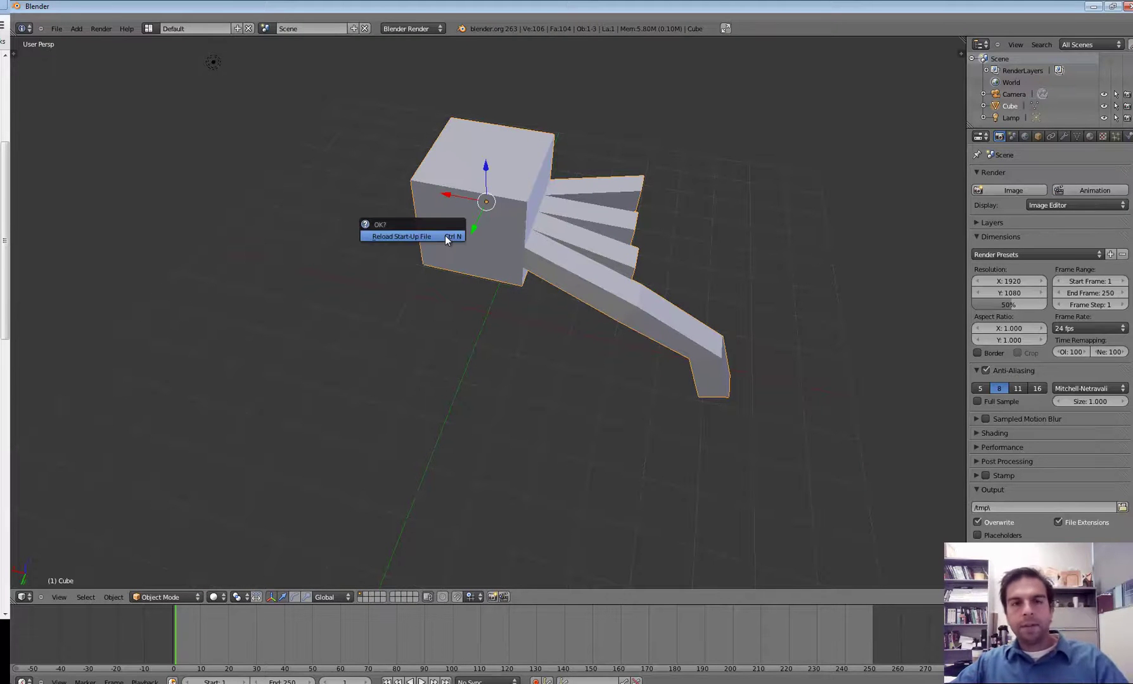
left_click(446, 235)
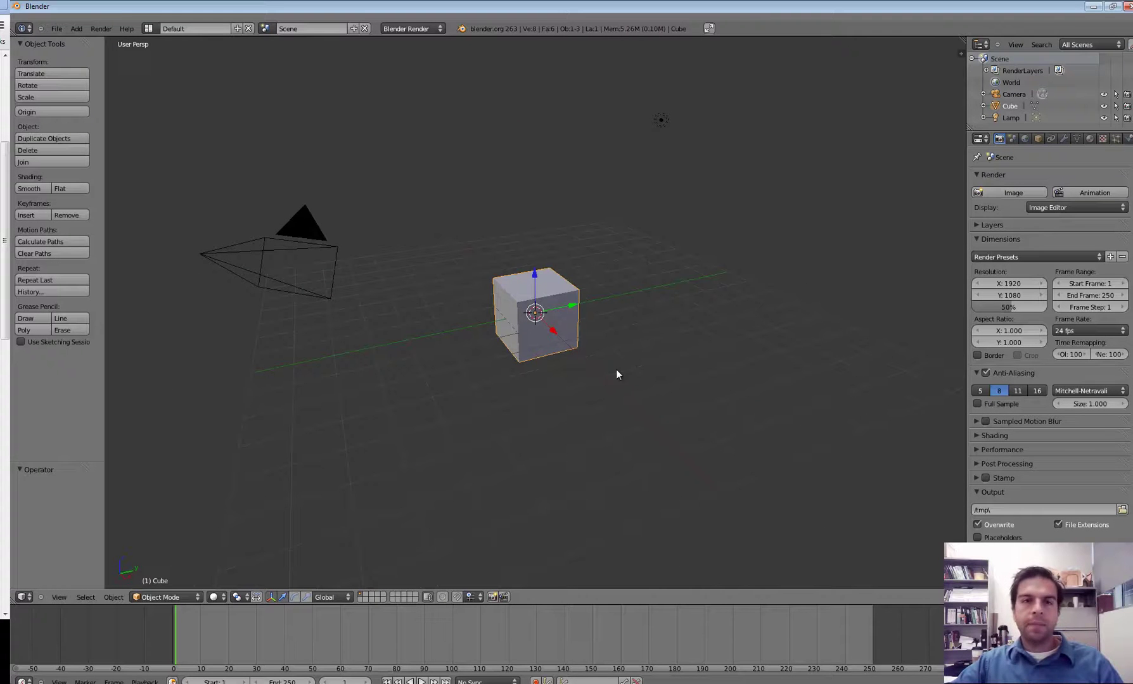
key("x")
left_click(536, 307)
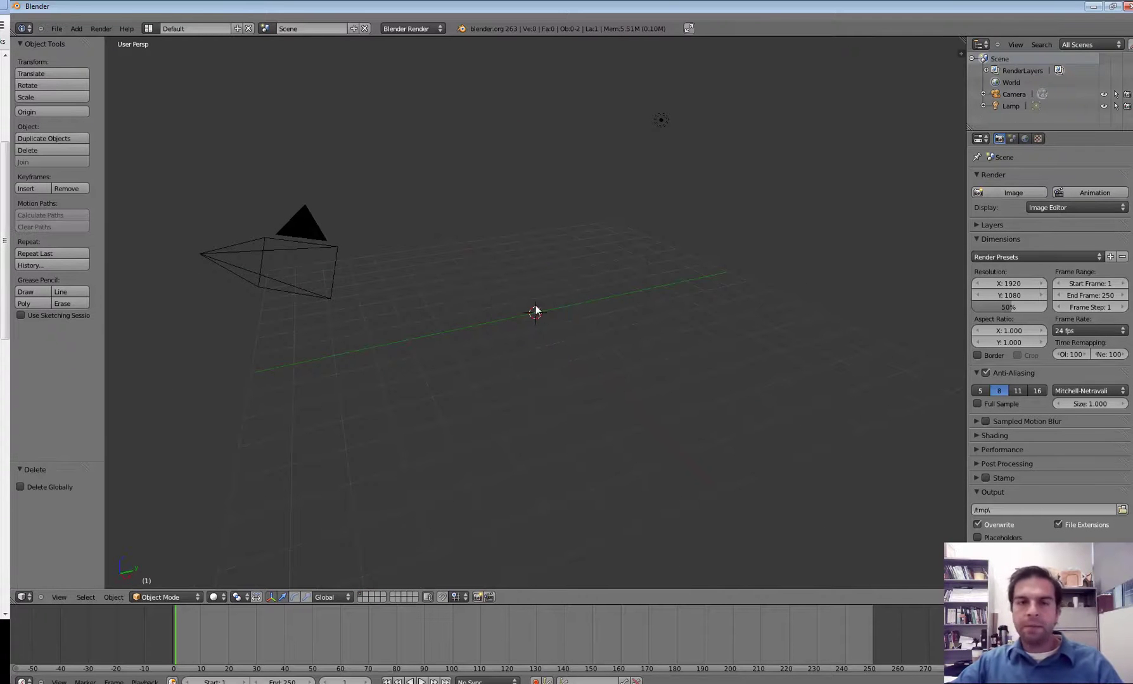
- Add a Monkey mesh from Add > Mesh > Monkey
left_click(76, 28)
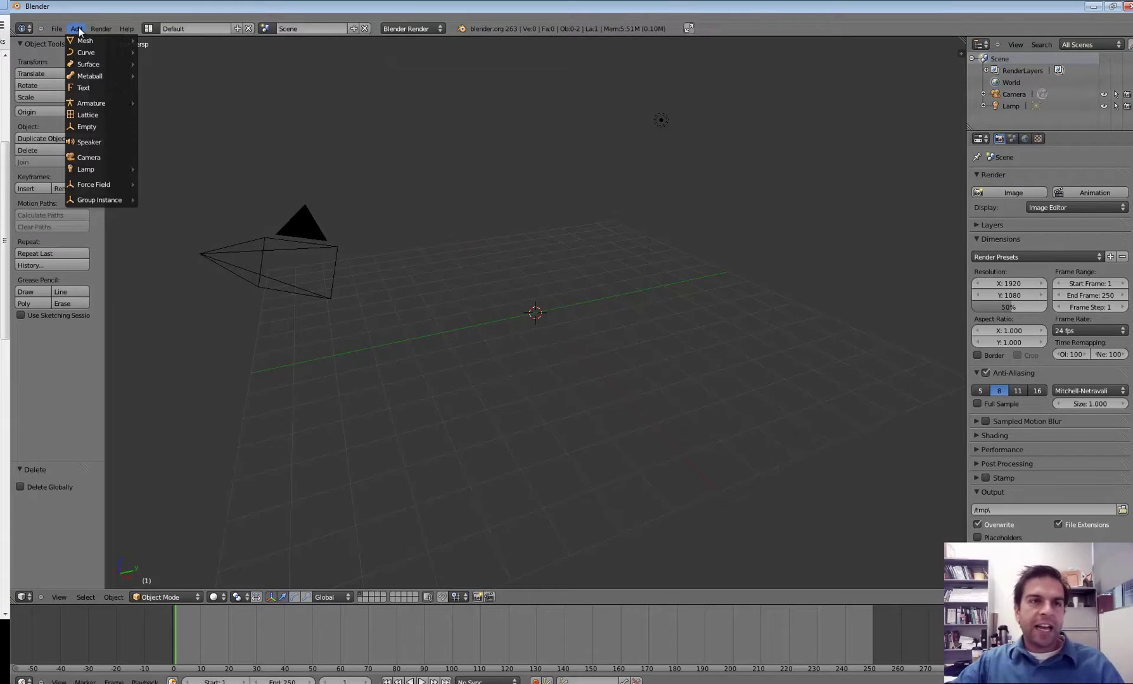
mouse_move(85, 41)
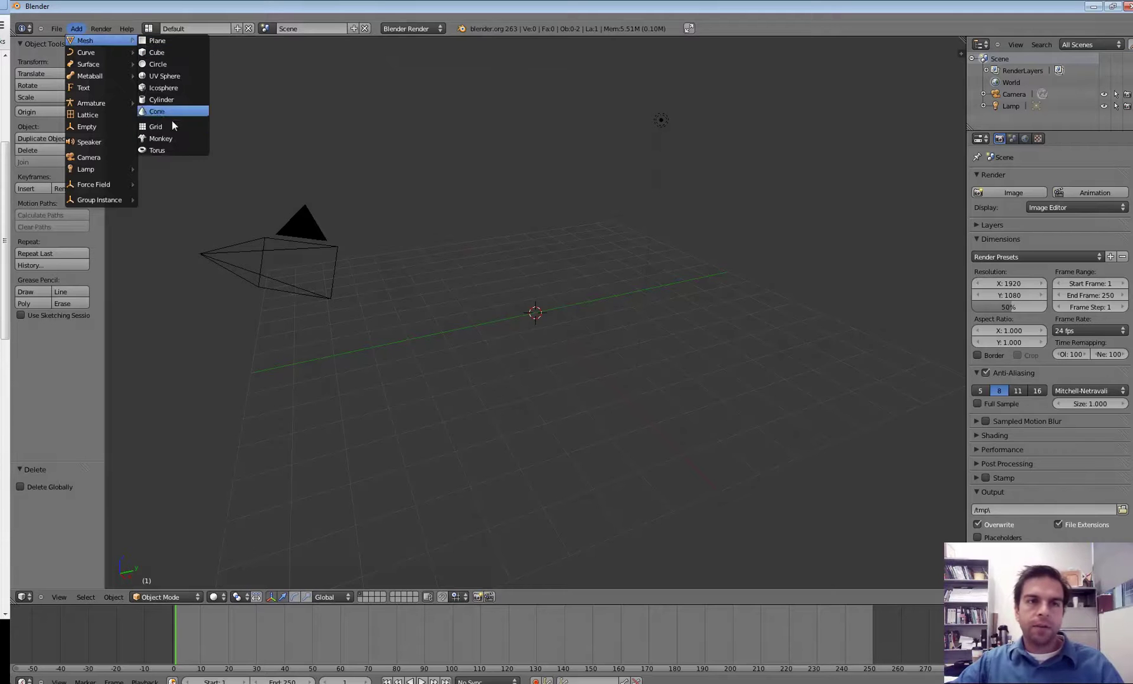
left_click(160, 138)
scroll(546, 359, "up", 10)
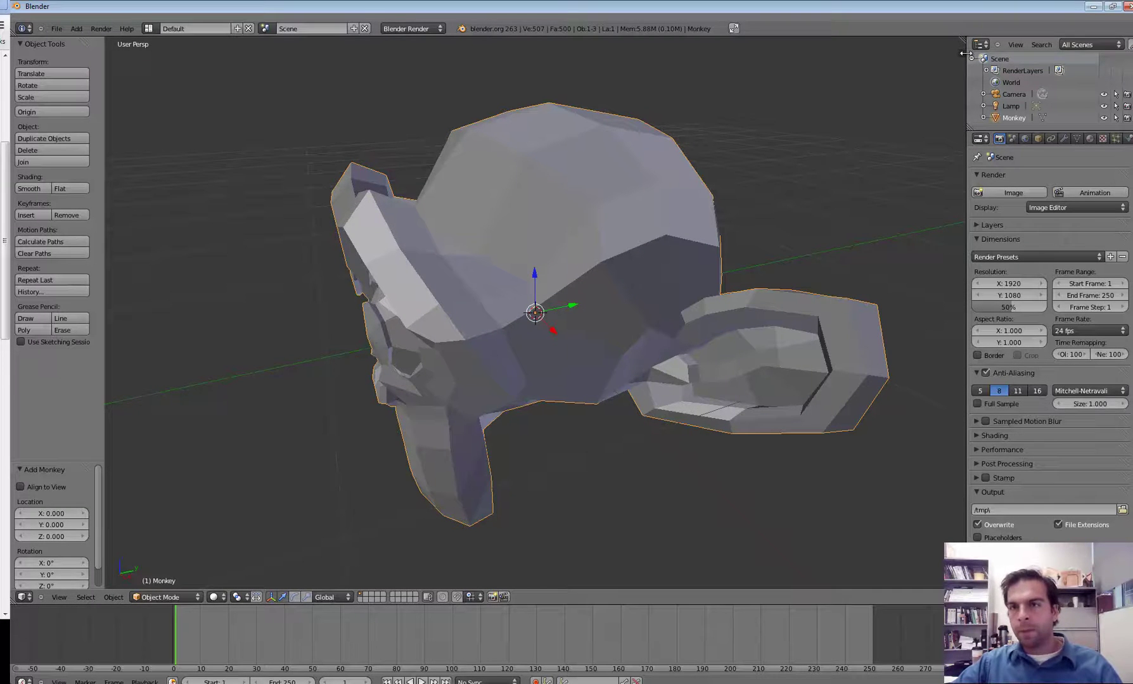
- Show the N properties panel to inspect the monkey's transform and zoom the view
key("n")
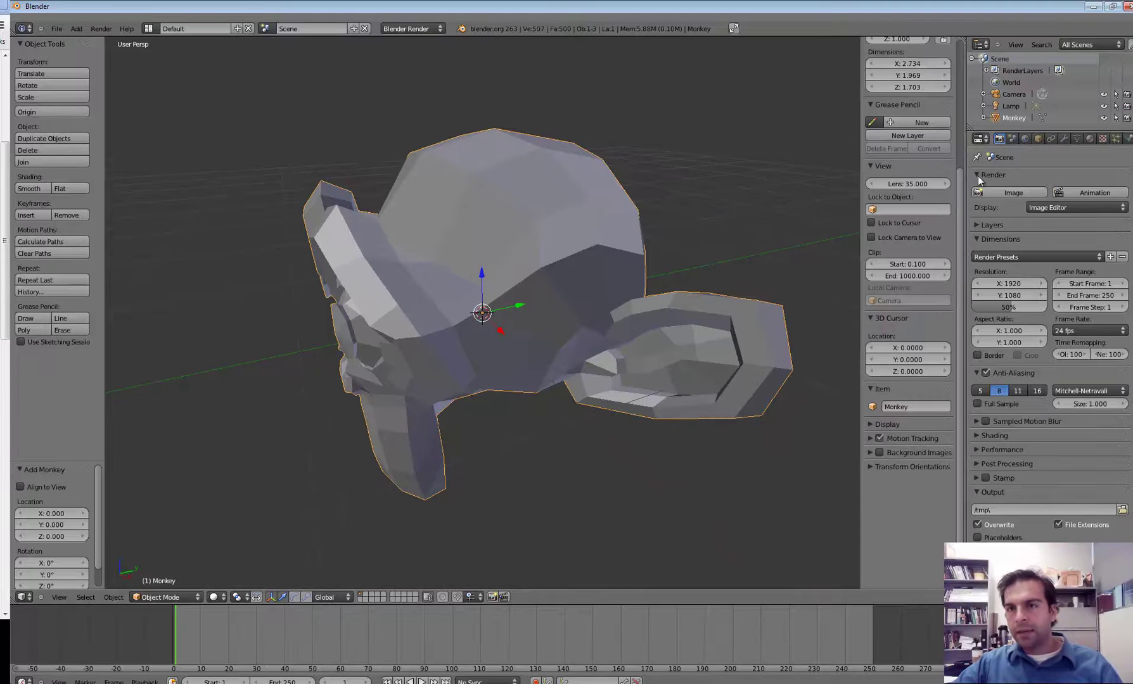
left_click_drag(960, 186, 961, 45)
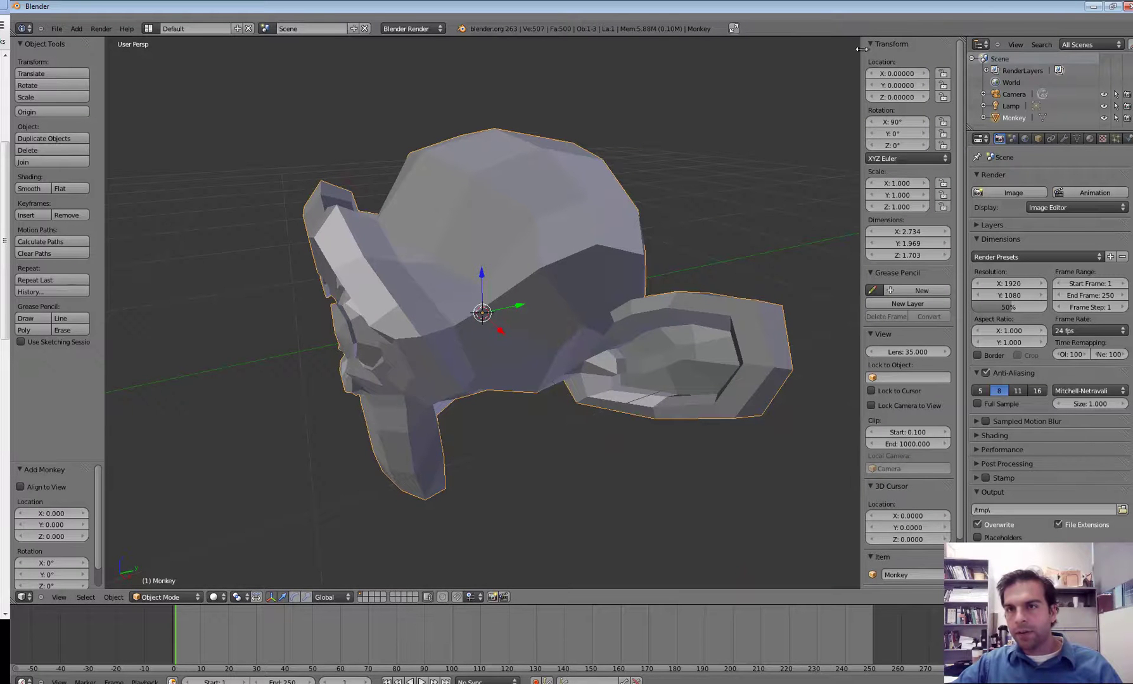
mouse_move(861, 49)
left_mouse_down()
mouse_move(966, 54)
mouse_move(952, 55)
left_mouse_up()
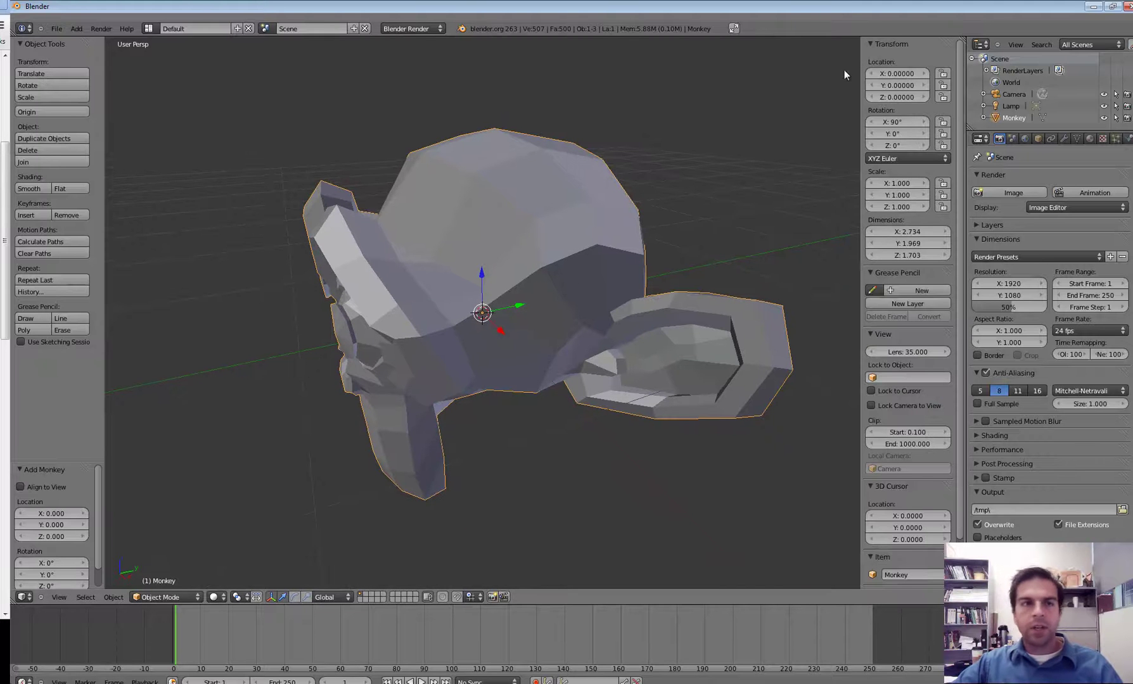
scroll(164, 150, "up", 3)
scroll(163, 150, "down", 6)
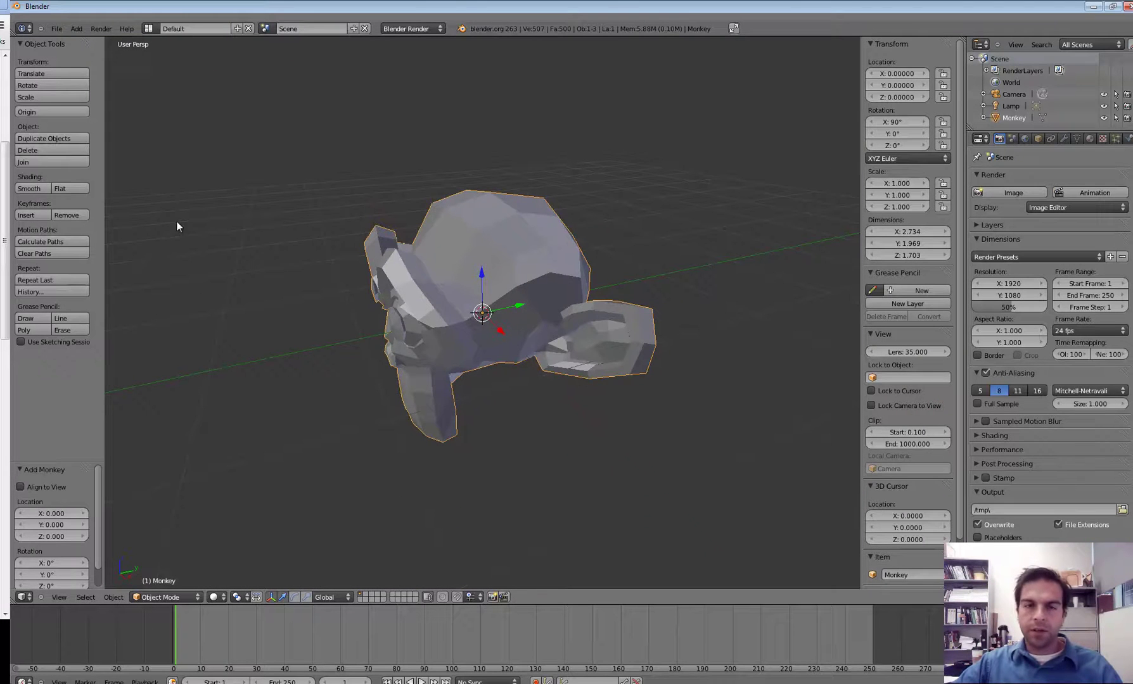
scroll(437, 309, "up", 2)
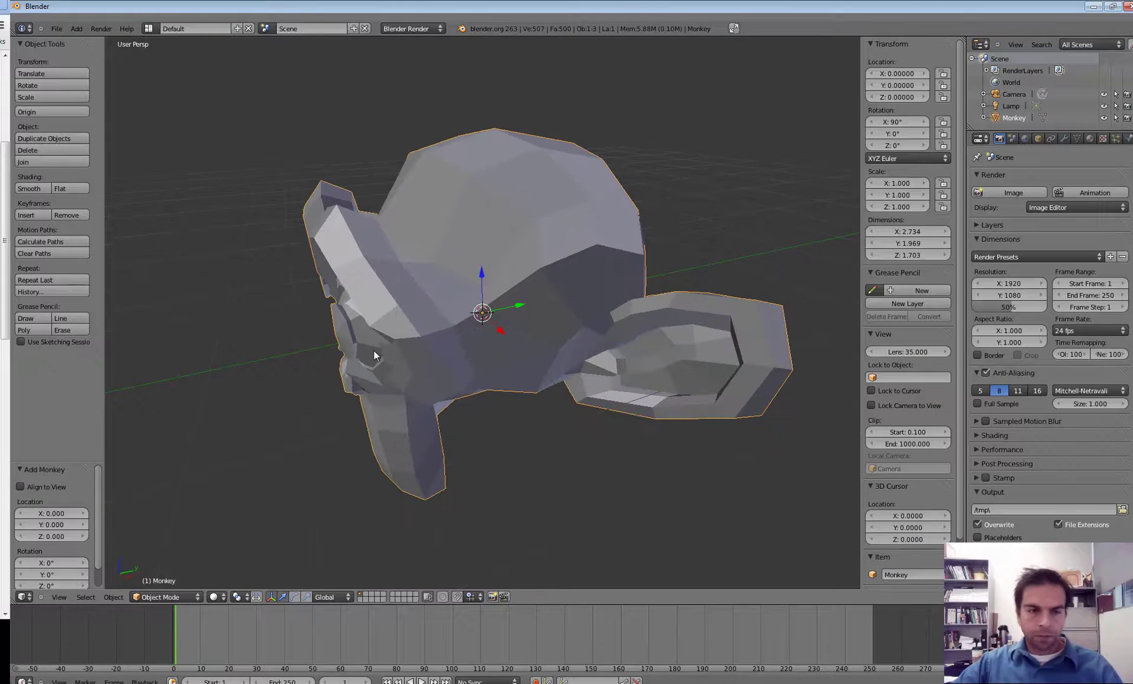
- Switch the monkey into Edit Mode and orbit to view its face
left_click(158, 597)
left_click(159, 572)
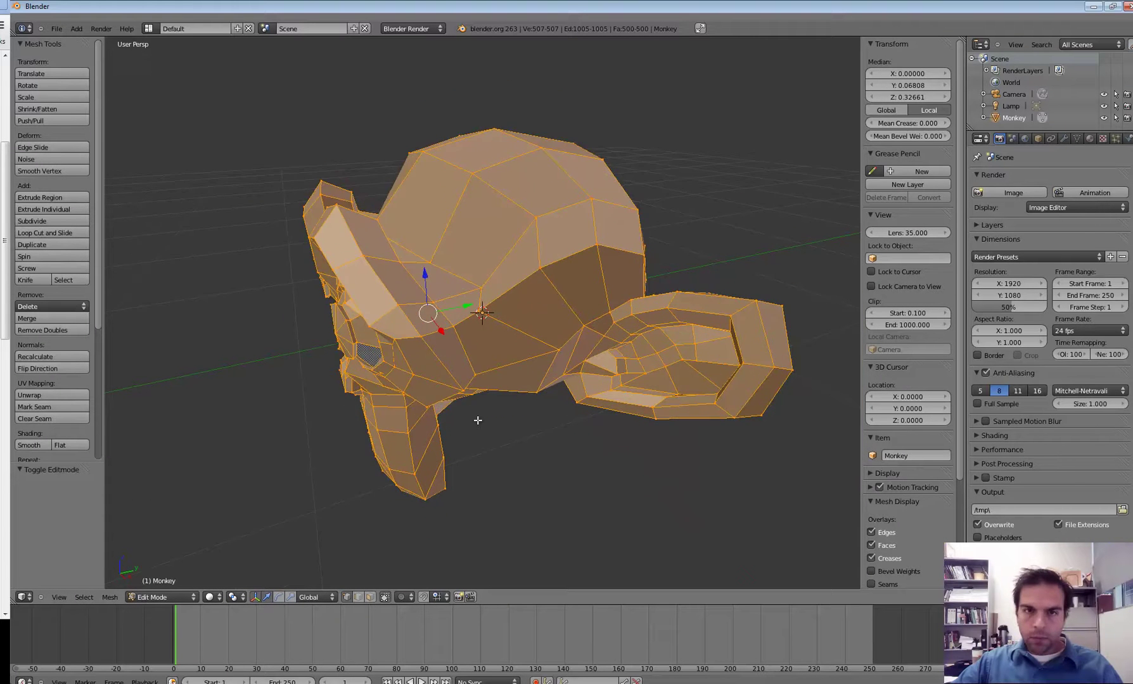
scroll(480, 427, "down", 2)
middle_click_drag(437, 330, 511, 213)
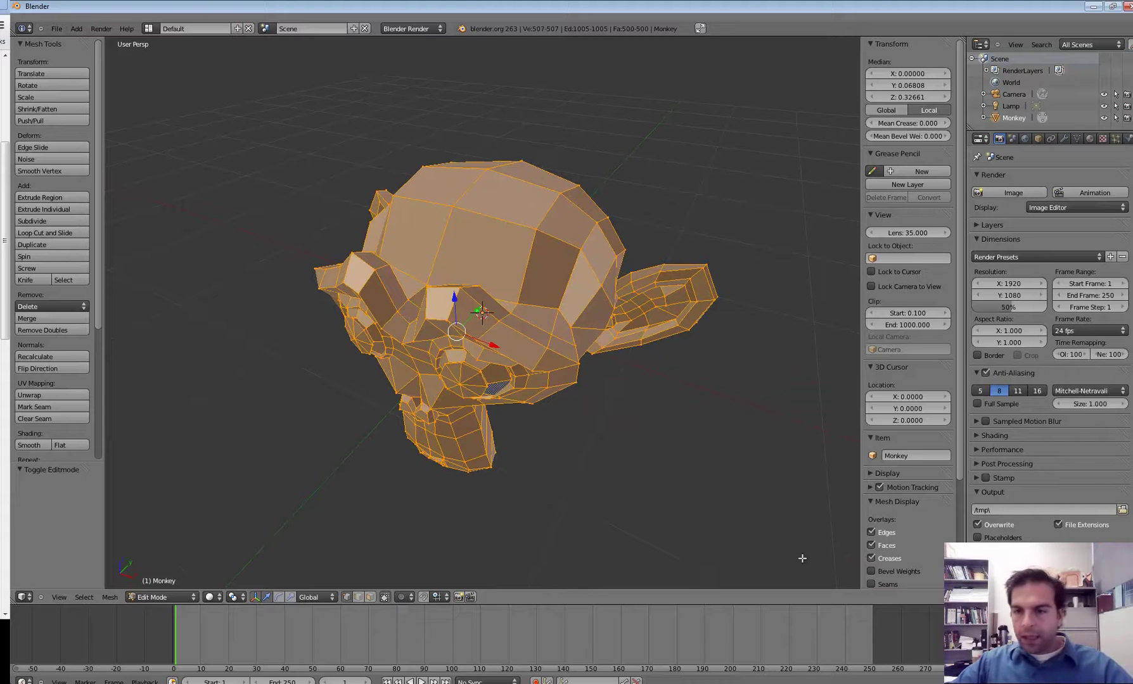
- Turn on face normals under Mesh Display, deselect all, and orbit until the face points forward
scroll(960, 465, "down", 5)
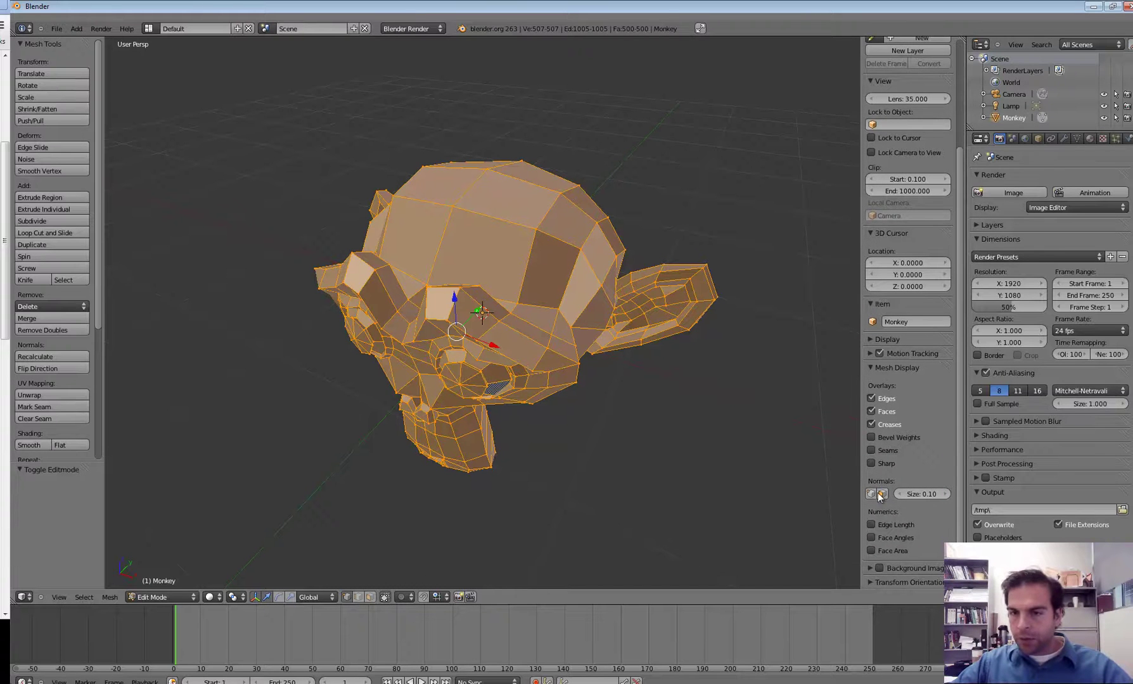
left_click(883, 494)
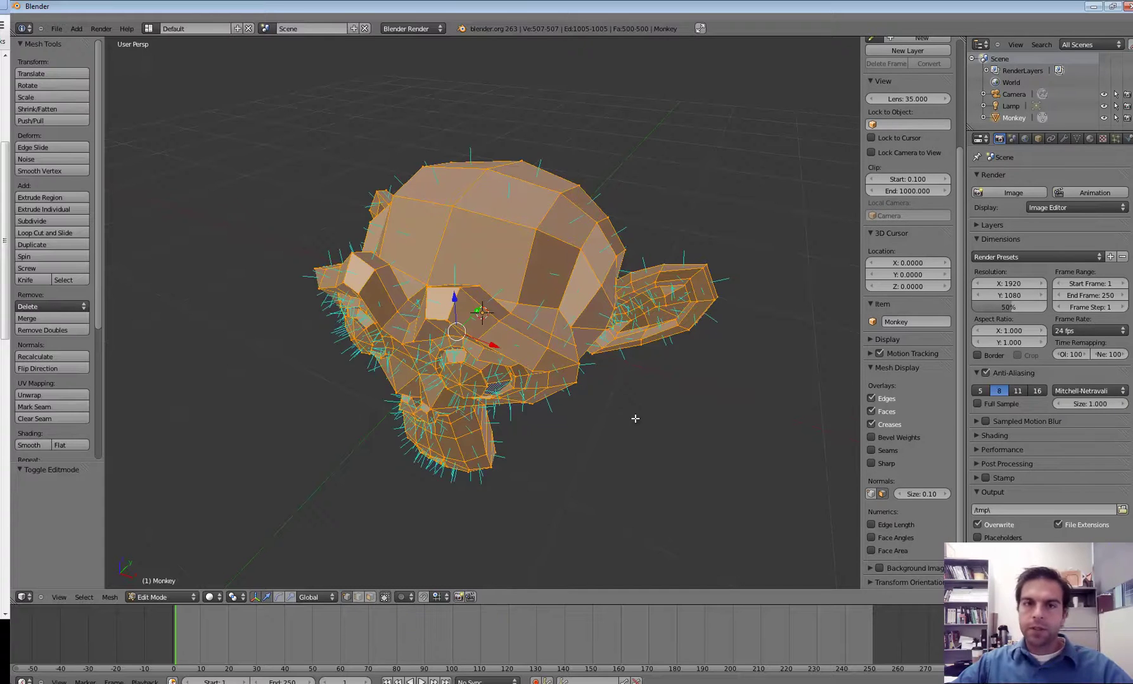
scroll(643, 420, "up", 4)
middle_click_drag(653, 420, 634, 425)
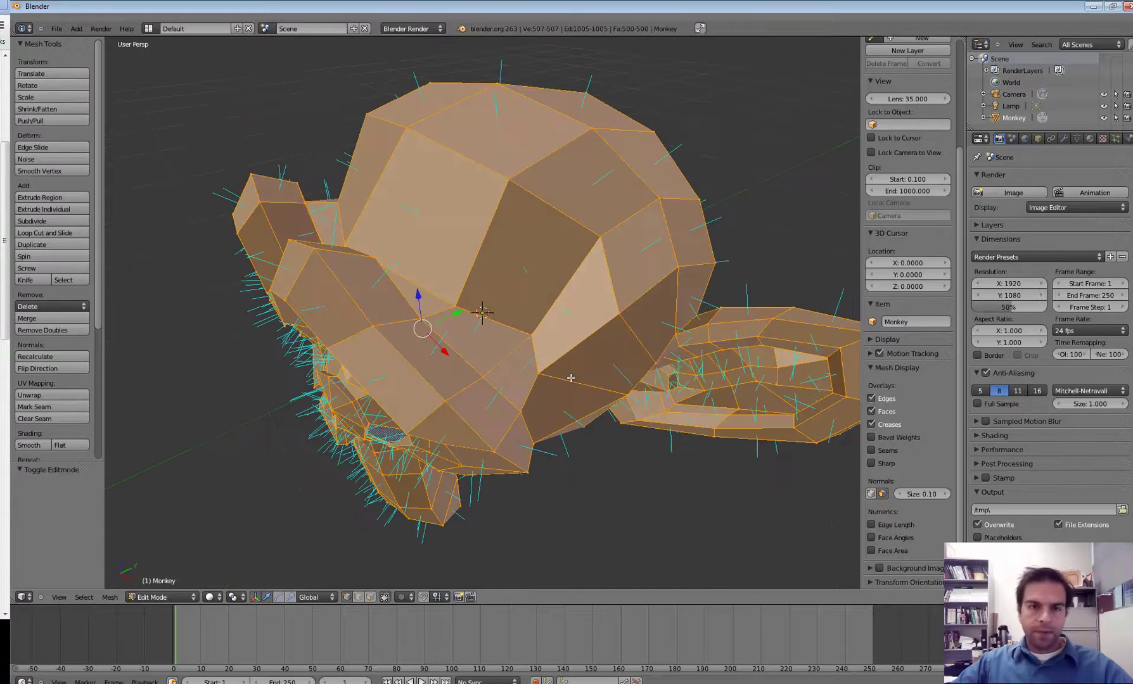
key("a")
scroll(593, 355, "down", 5)
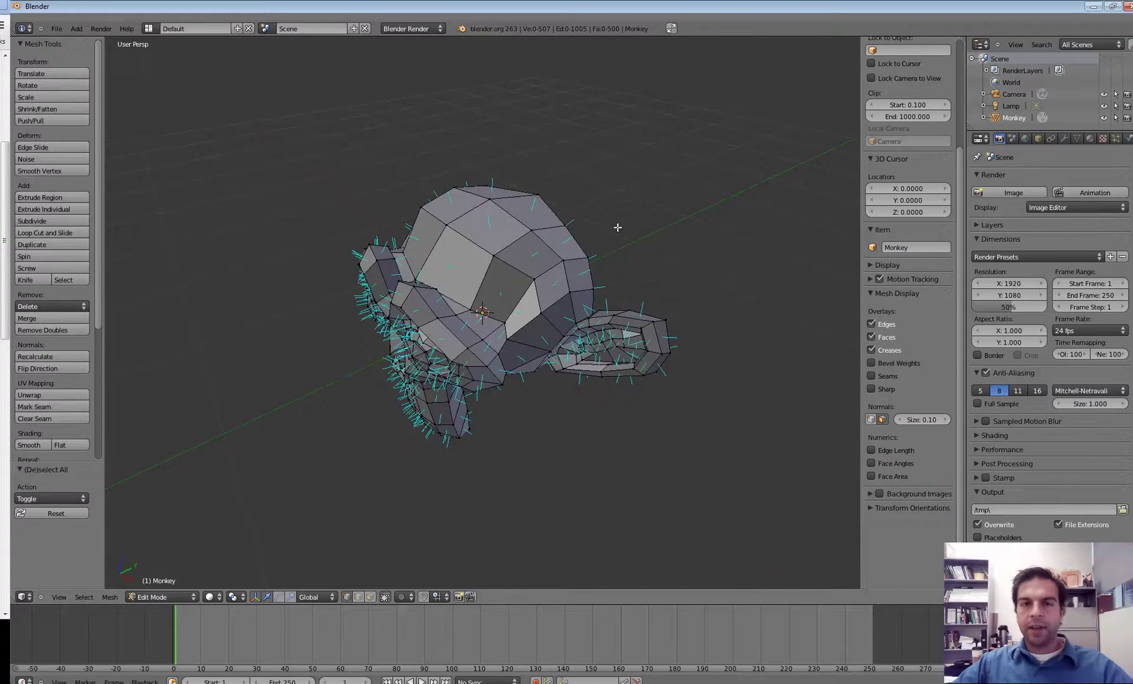
mouse_move(615, 228)
middle_mouse_down()
mouse_move(611, 242)
mouse_move(592, 226)
mouse_move(613, 207)
mouse_move(653, 225)
mouse_move(652, 248)
mouse_move(605, 273)
mouse_move(635, 208)
mouse_move(621, 228)
mouse_move(601, 209)
middle_mouse_up()
scroll(616, 277, "up", 4)
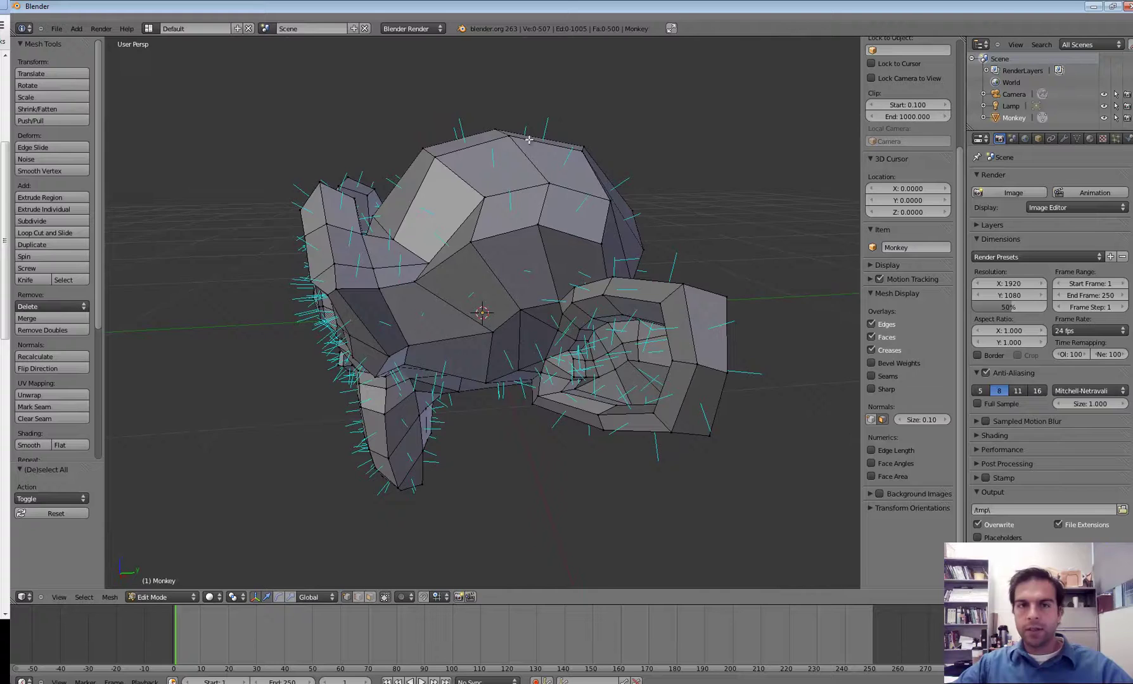
middle_click_drag(529, 139, 334, 518)
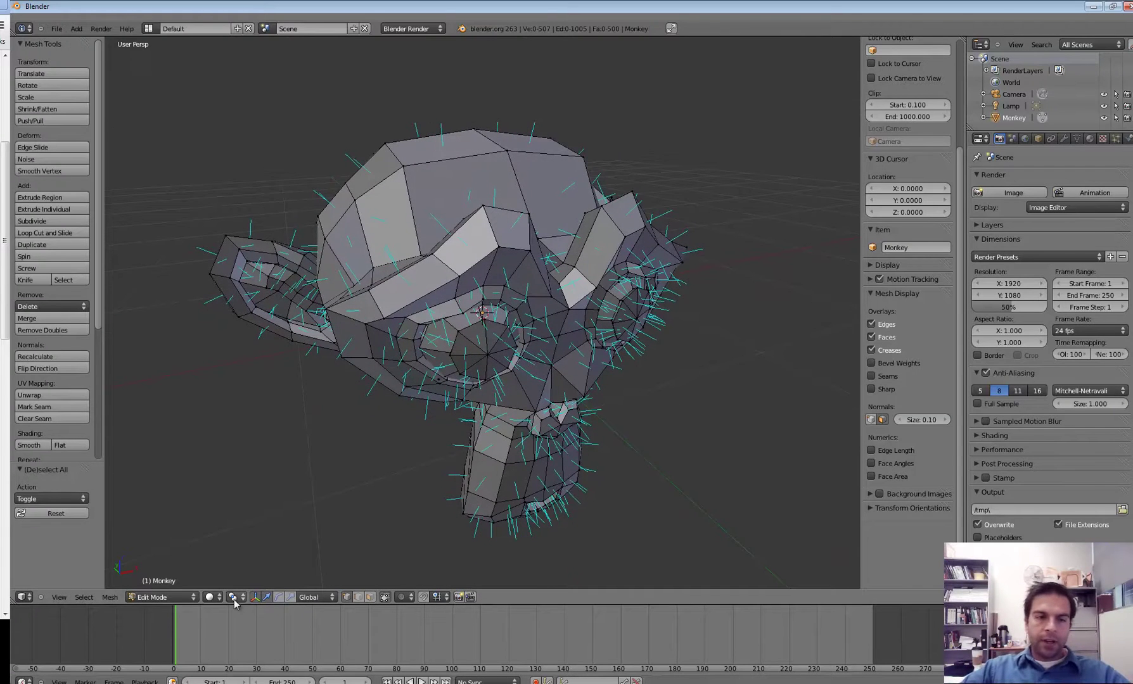
- Return the monkey to Object Mode and orbit around the solid-shaded head from both sides
left_click(171, 600)
left_click(163, 586)
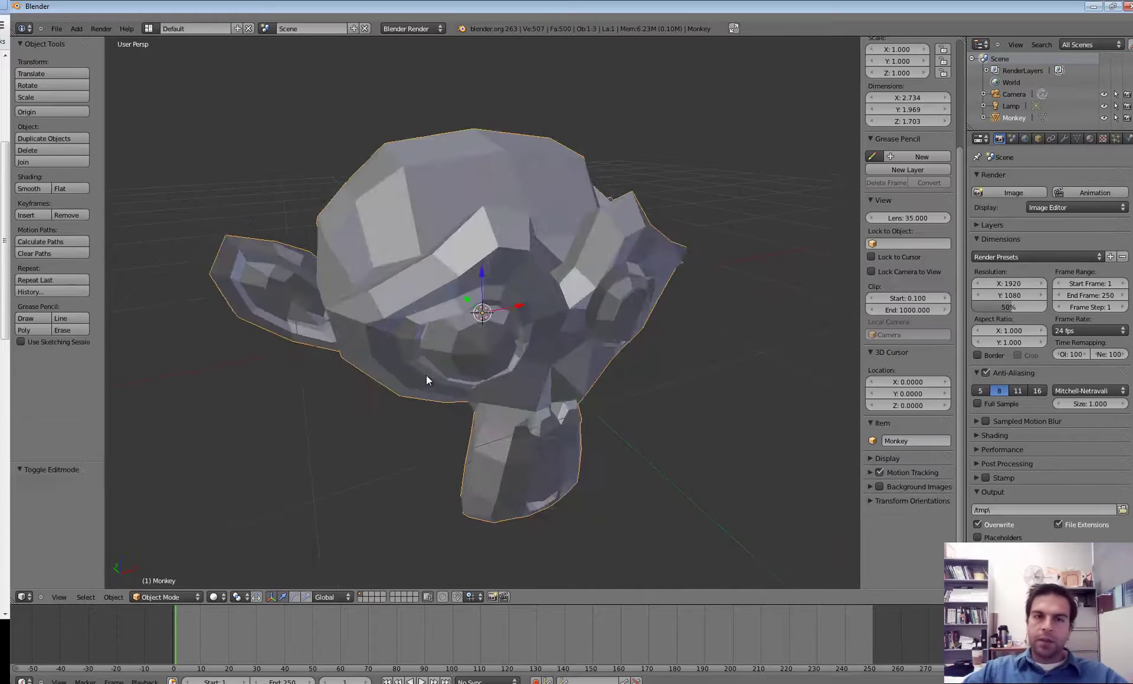
middle_click_drag(426, 375, 415, 411)
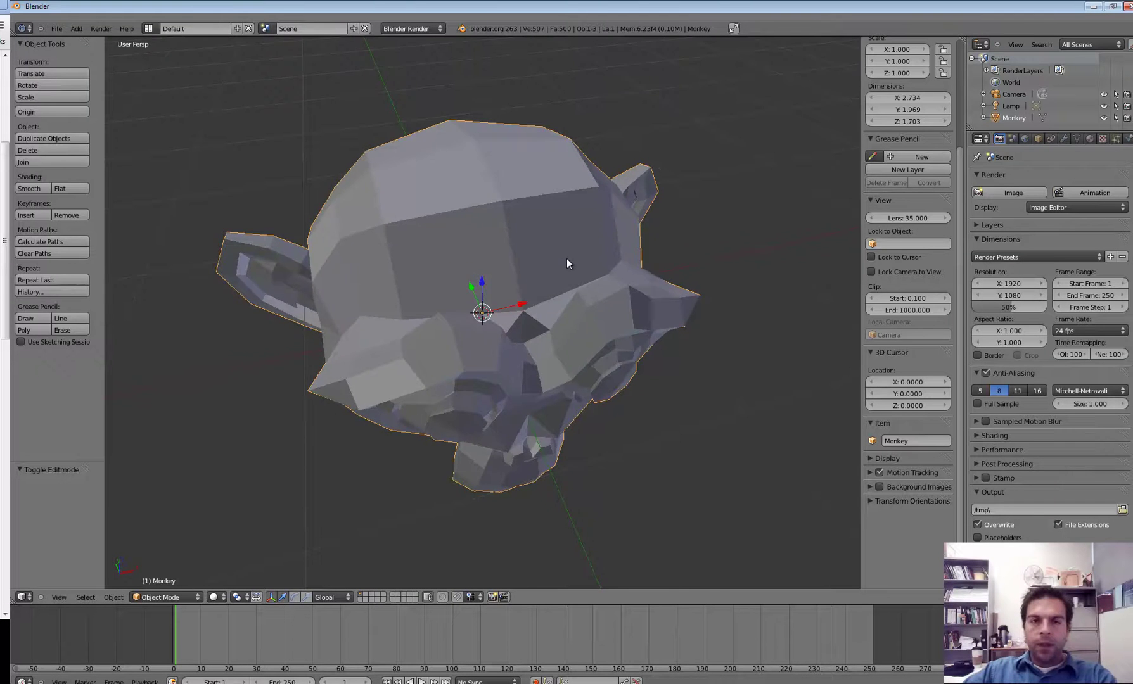
middle_click_drag(566, 259, 481, 273)
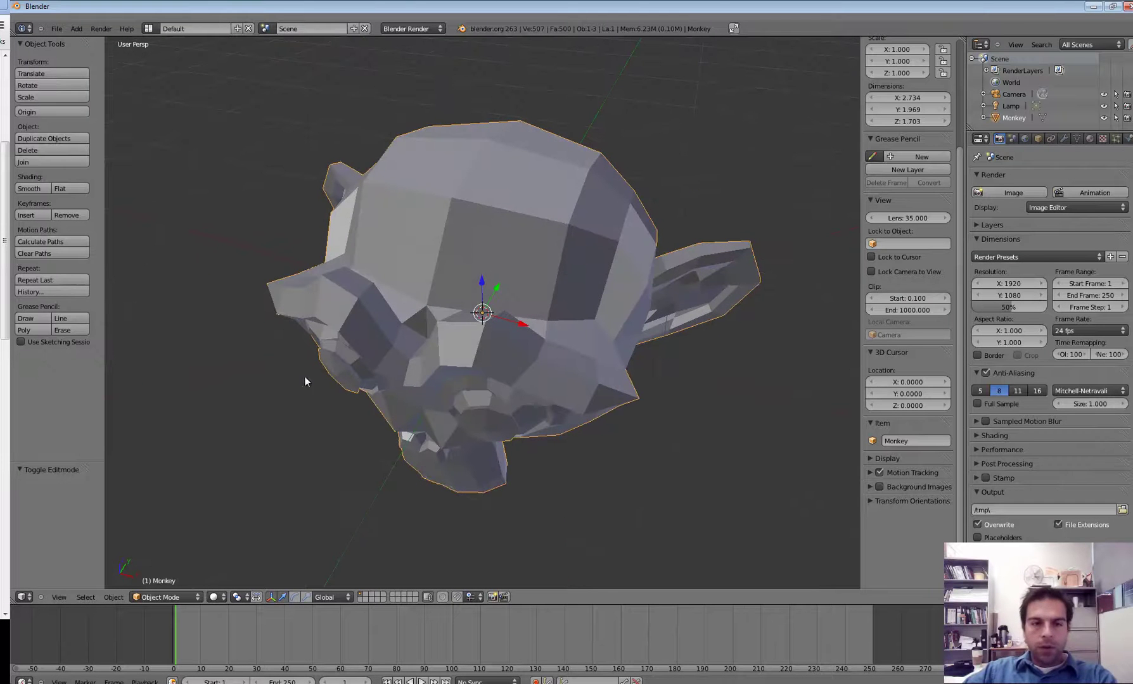
left_click(115, 598)
- Put the monkey in Edit Mode and display vertex normals instead of face normals
left_click(158, 597)
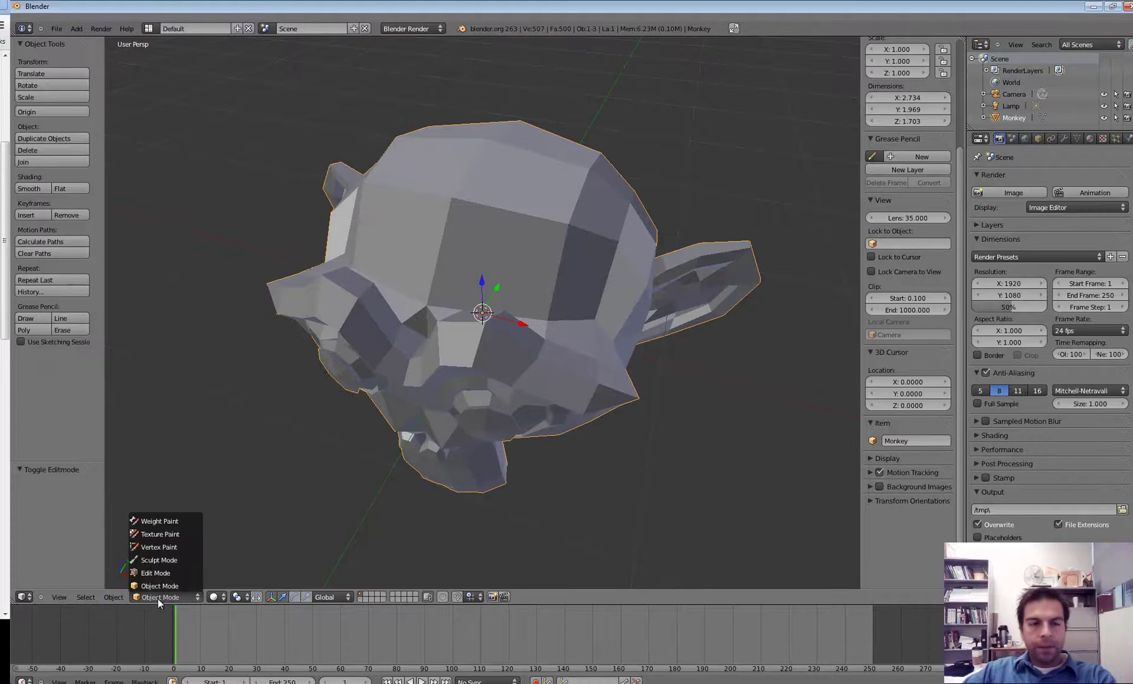
left_click(151, 572)
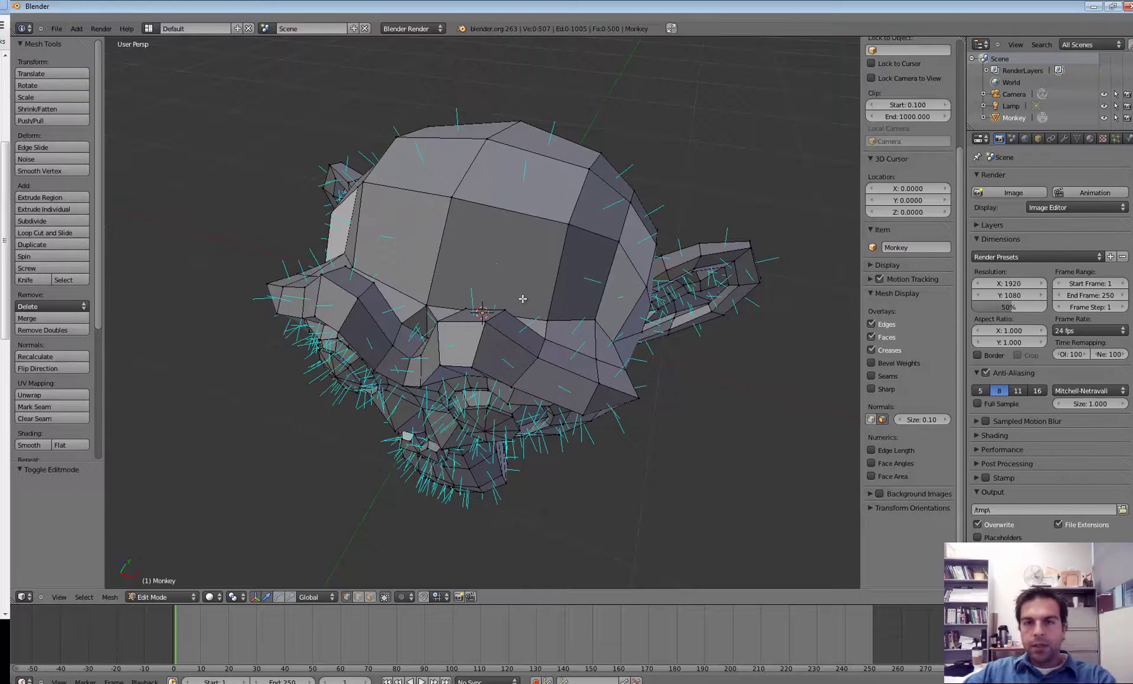
middle_click_drag(570, 307, 638, 320)
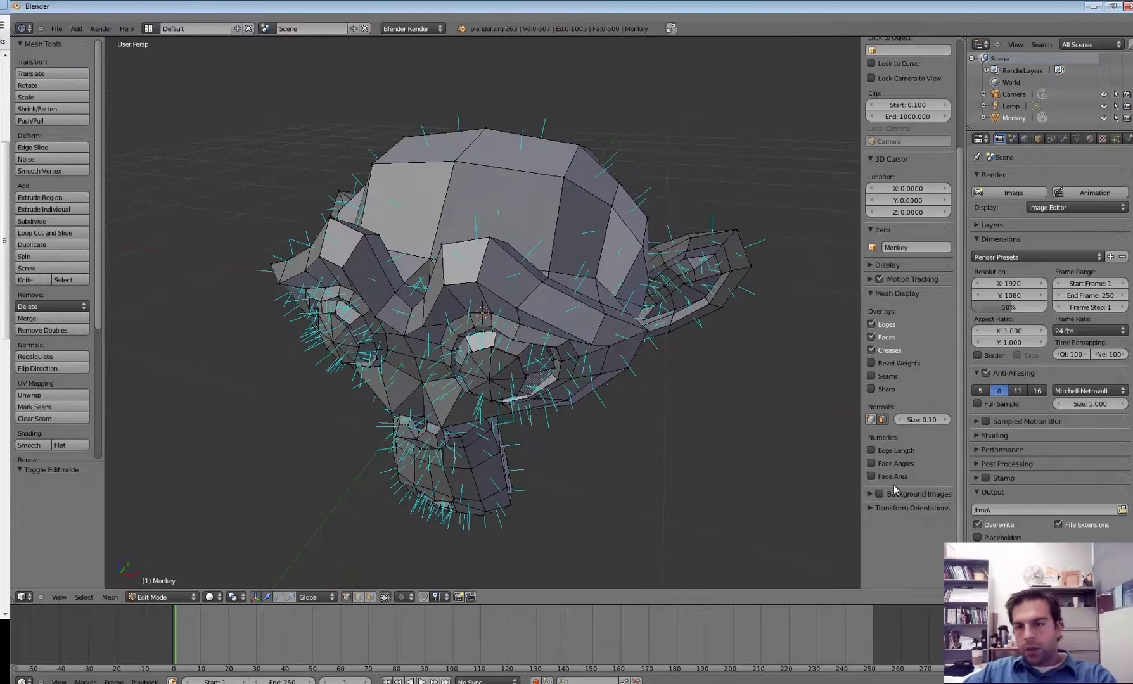
left_click(873, 420)
left_click(881, 421)
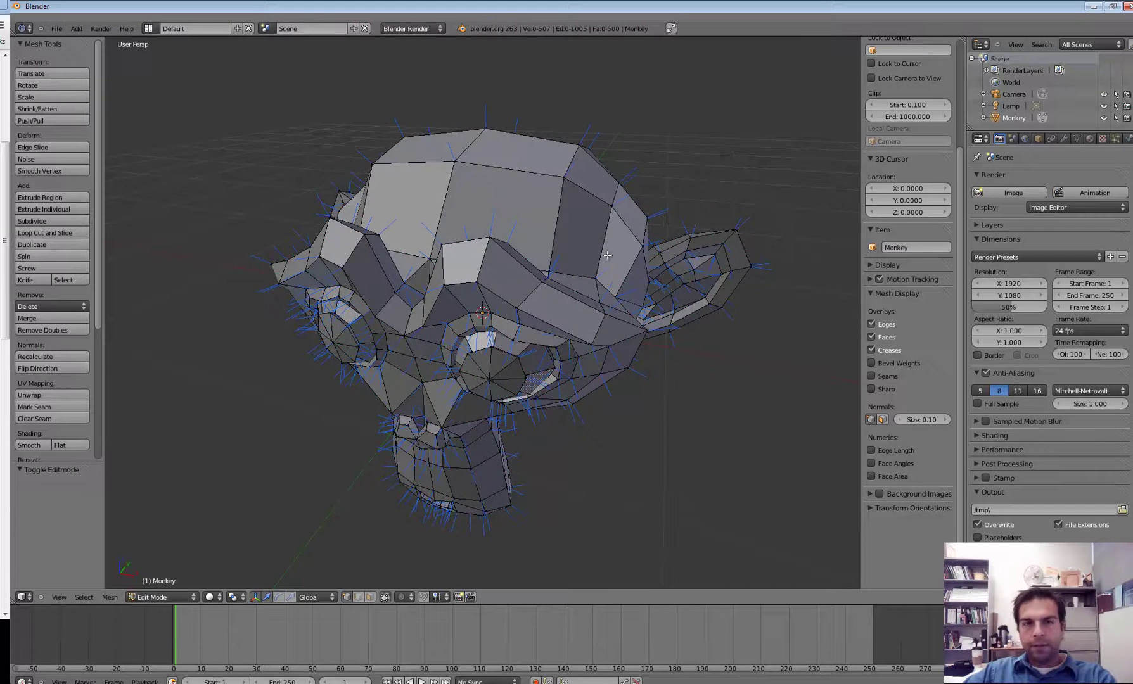
middle_click_drag(608, 256, 574, 256)
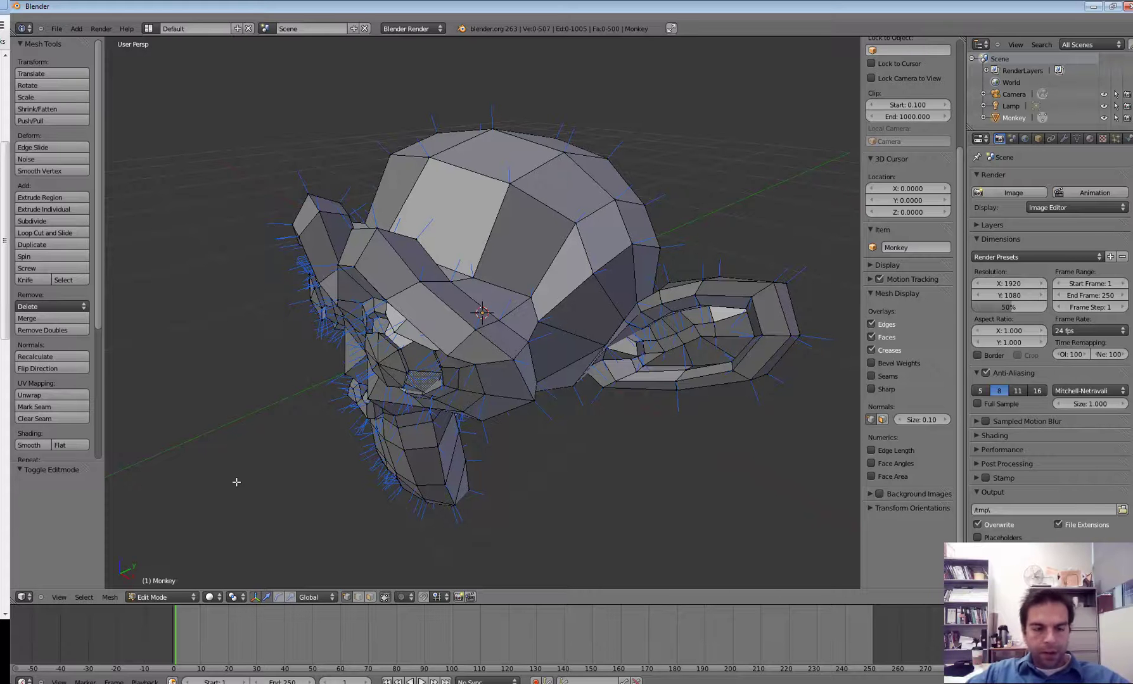
- Select the whole mesh, apply smooth shading to the monkey, and orbit around it
left_click(43, 43)
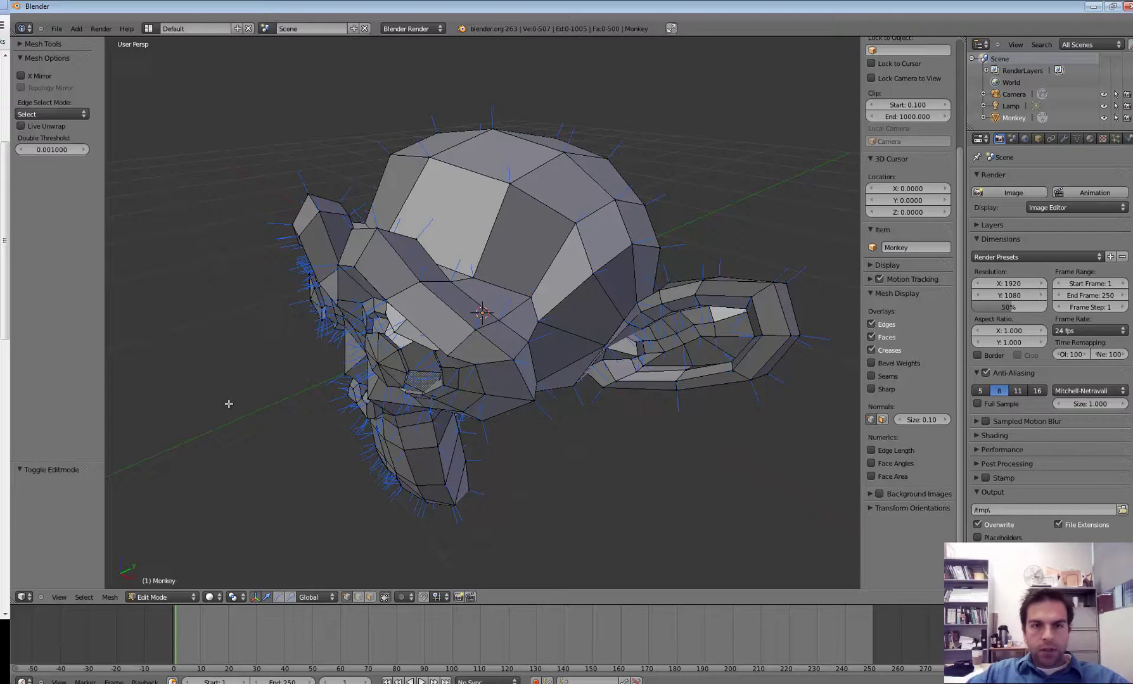
key("a")
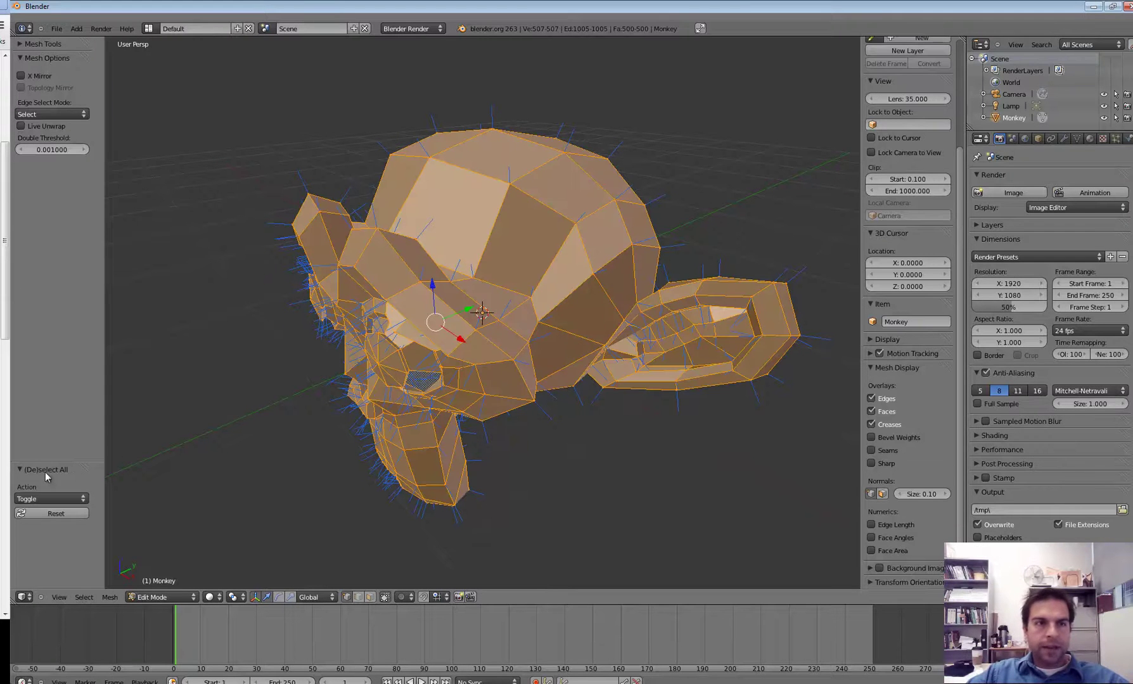
left_click(21, 45)
key("KP_Subtract")
left_click(27, 446)
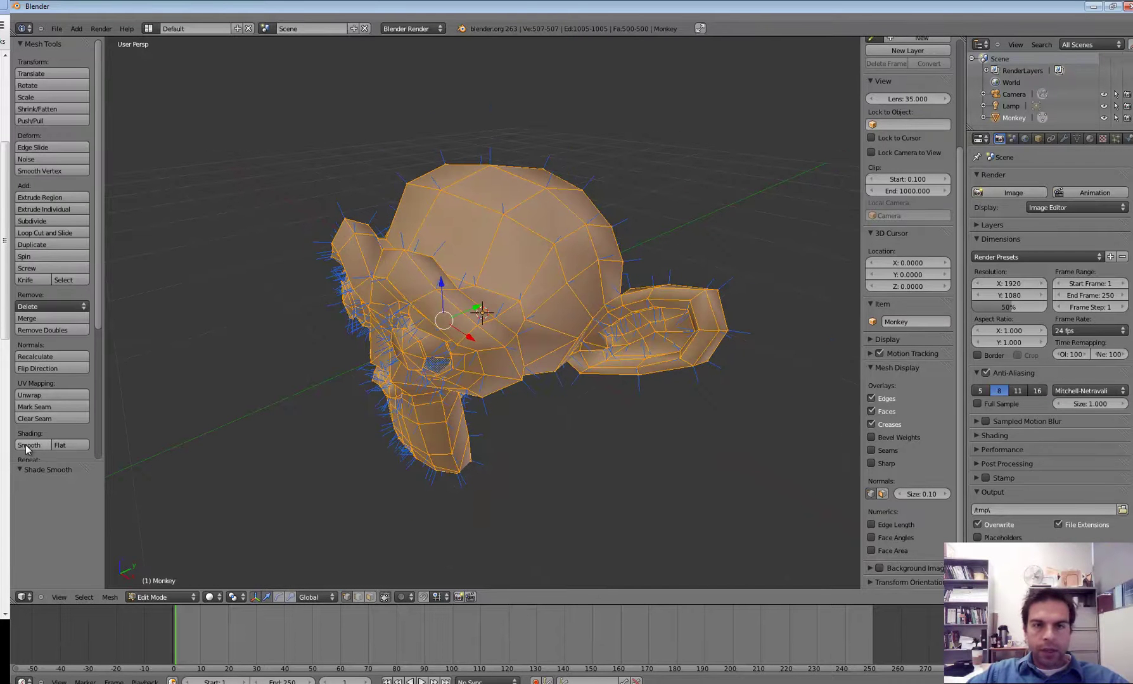
scroll(390, 424, "up", 2)
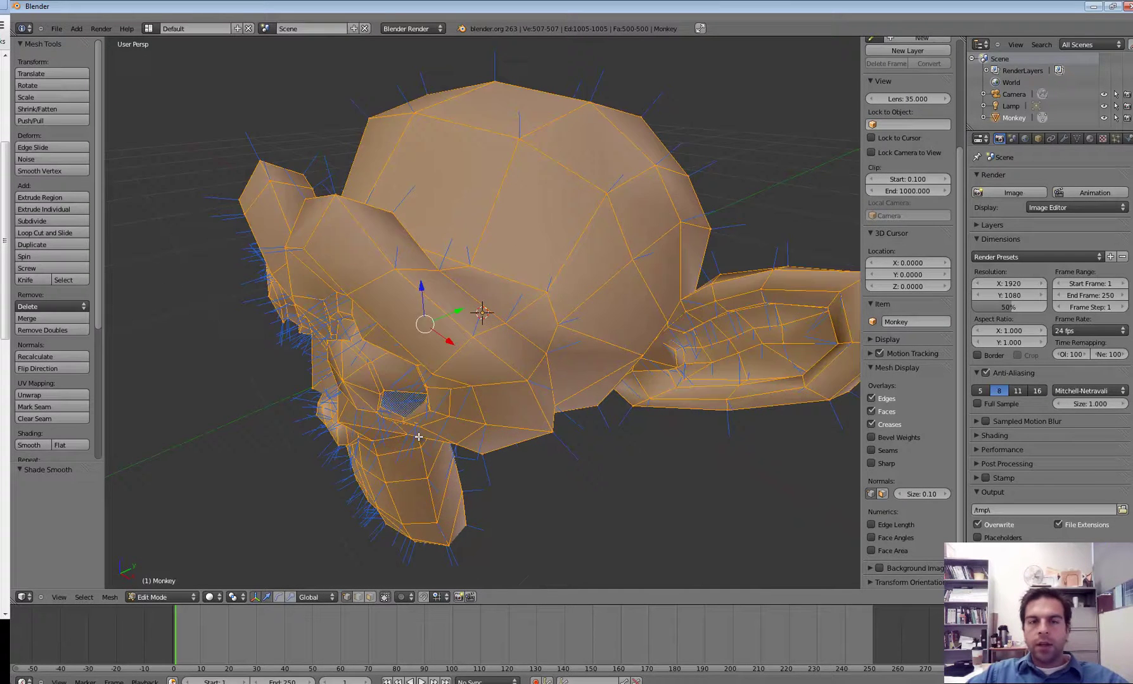
scroll(418, 434, "down", 1)
key("a")
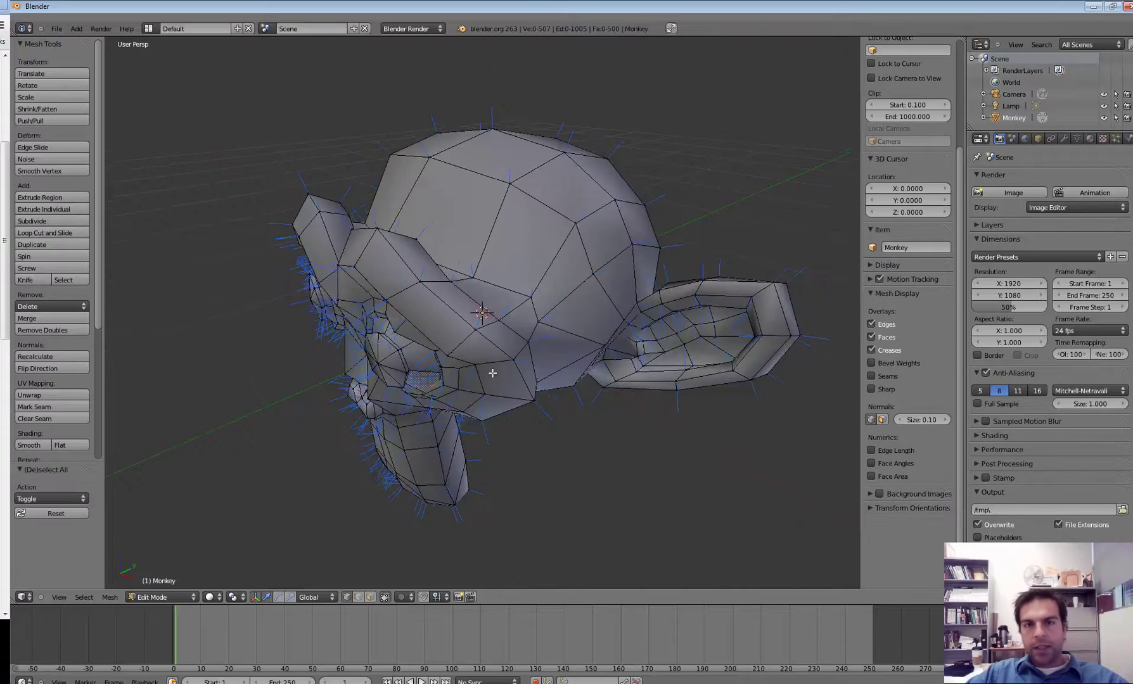
middle_click_drag(492, 373, 561, 400)
key("a")
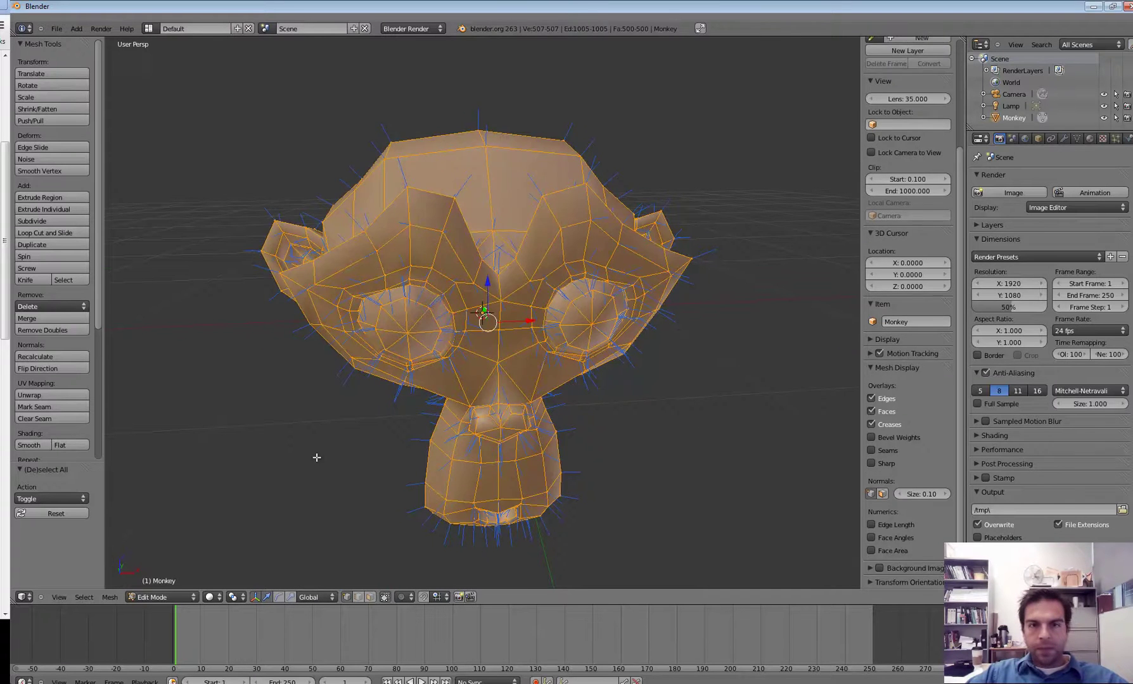
key("a")
- Inspect the monkey front-on in Object Mode, then return it to Edit Mode
left_click(179, 597)
left_click(155, 586)
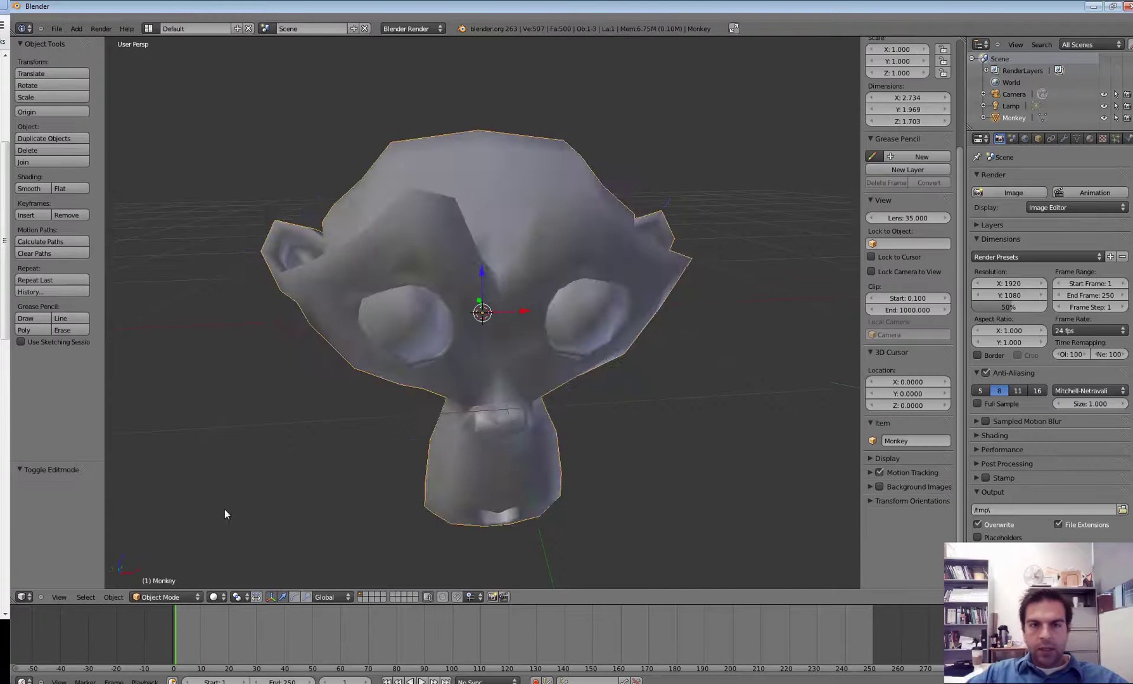
mouse_move(342, 394)
middle_mouse_down()
mouse_move(416, 375)
mouse_move(362, 341)
mouse_move(330, 340)
mouse_move(311, 368)
mouse_move(347, 382)
middle_mouse_up()
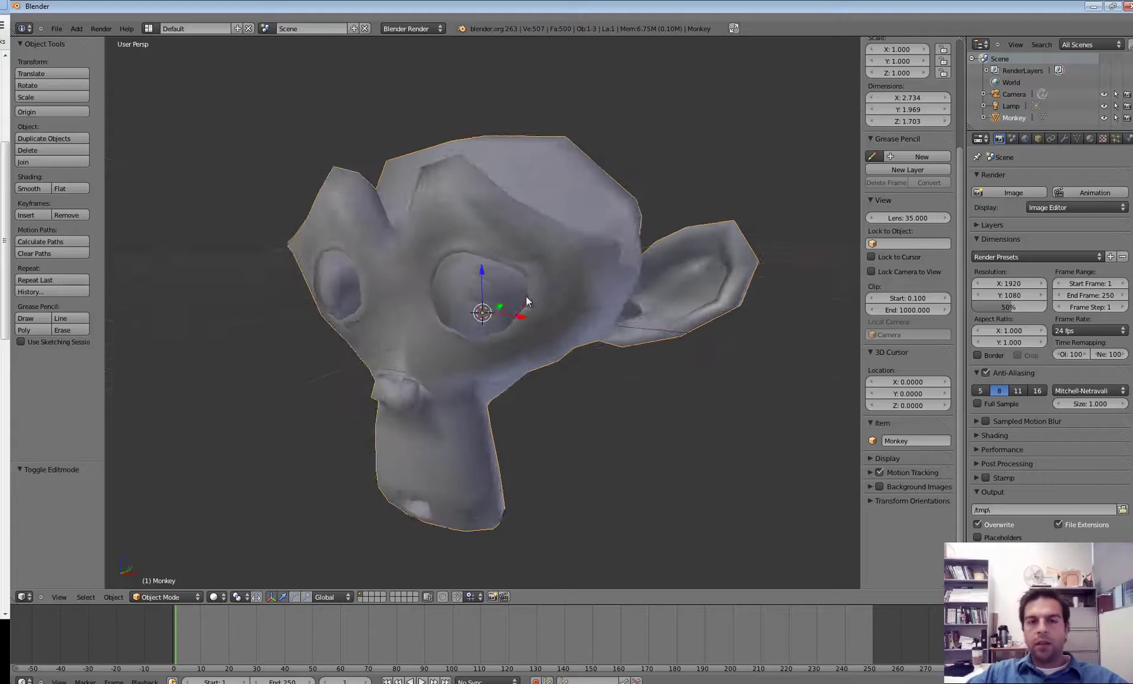
middle_click_drag(526, 296, 497, 302)
scroll(497, 302, "up", 3)
left_click(190, 598)
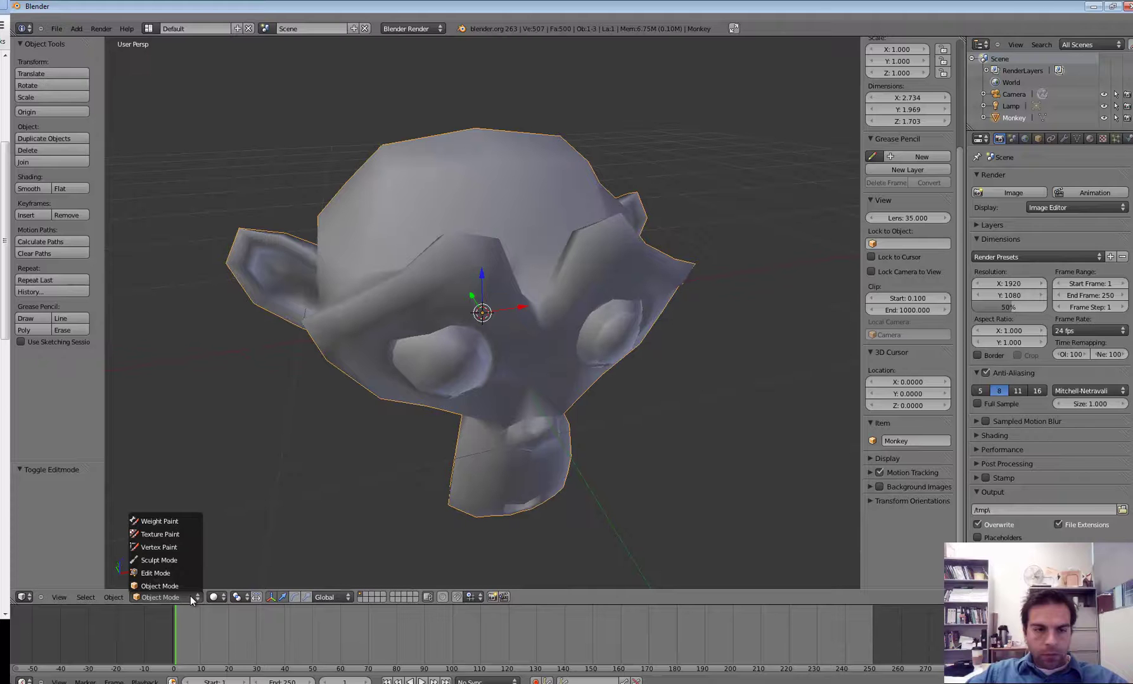
left_click(180, 574)
middle_click_drag(573, 284, 501, 268)
- Subdivide the mesh once, then apply Subdivide Smooth twice to the whole monkey
key("w")
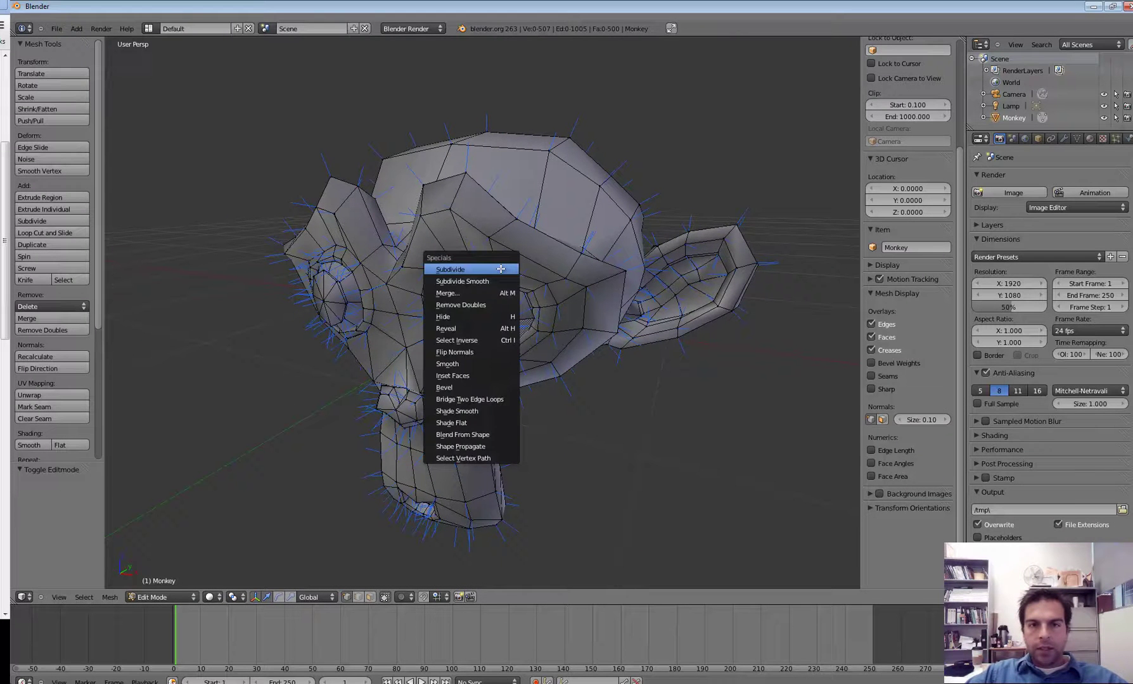
left_click(465, 277)
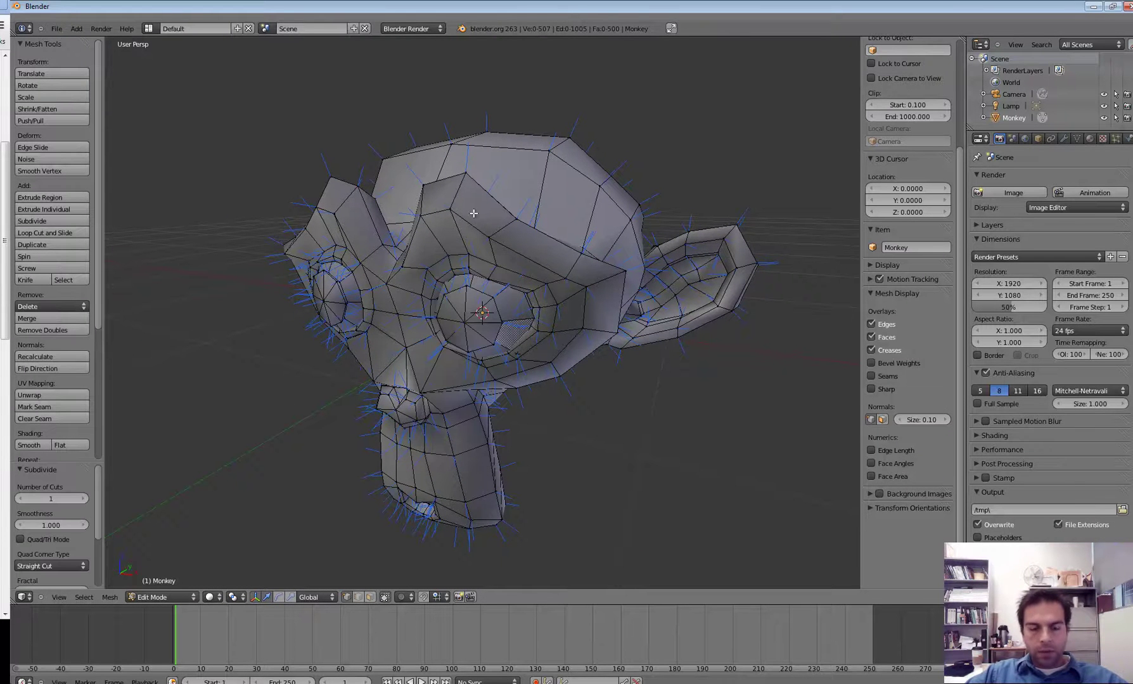
key("a")
key("w")
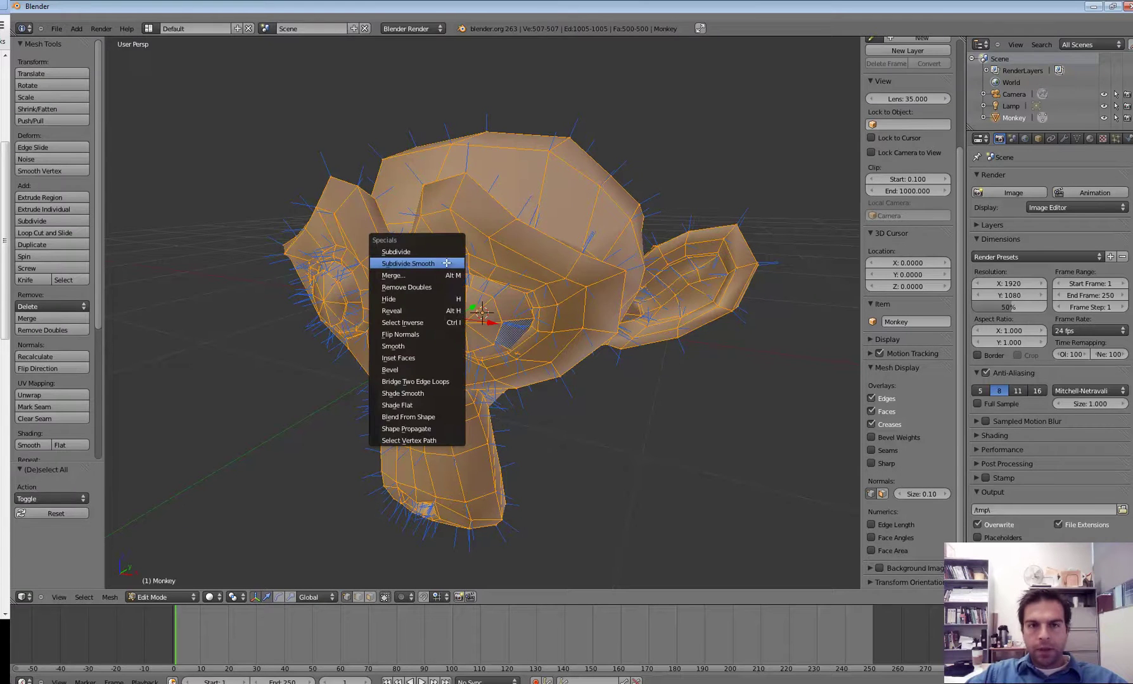
left_click(442, 262)
key("w")
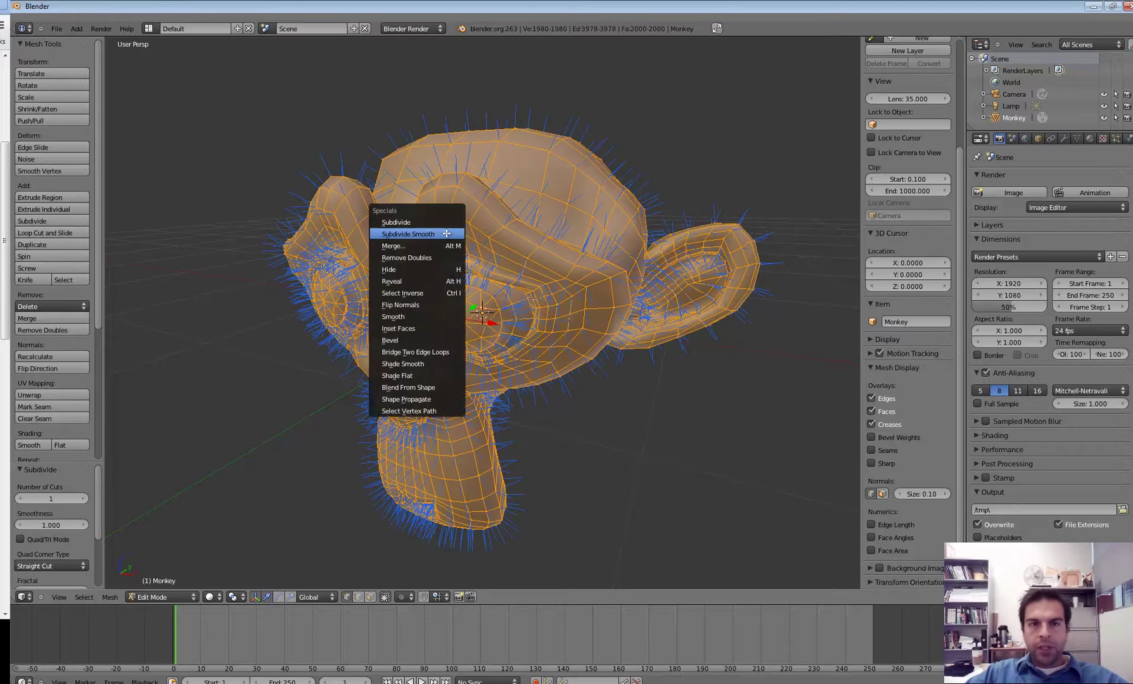
left_click(445, 236)
middle_click_drag(535, 265, 499, 342)
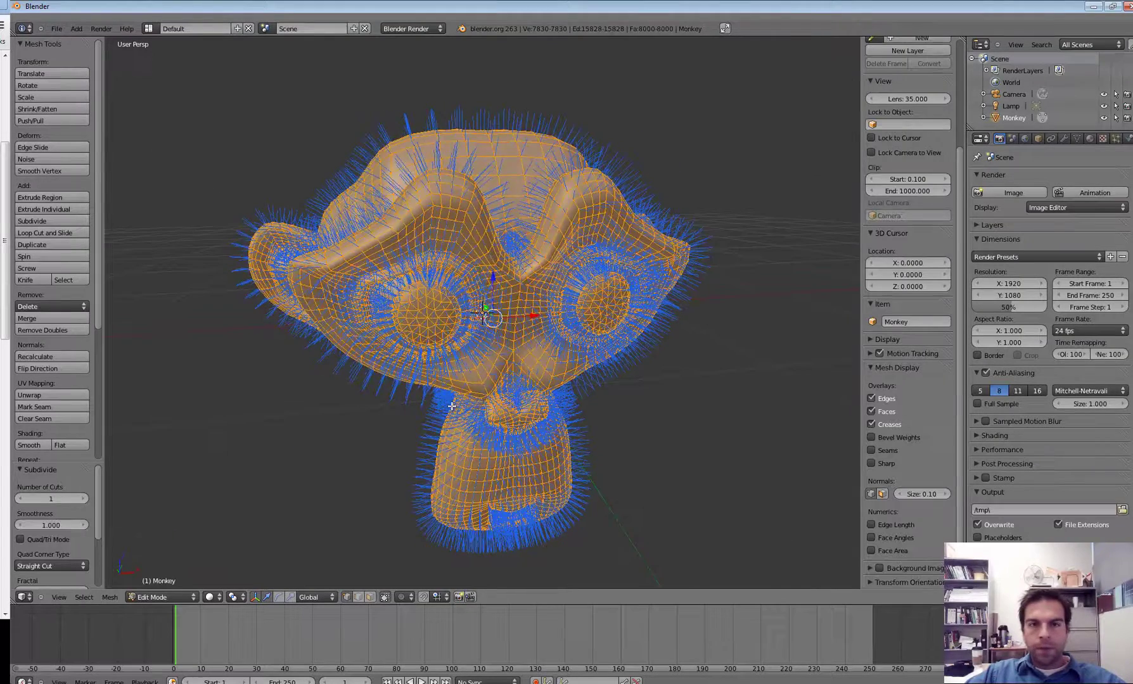
key("a")
key("a")
key("a")
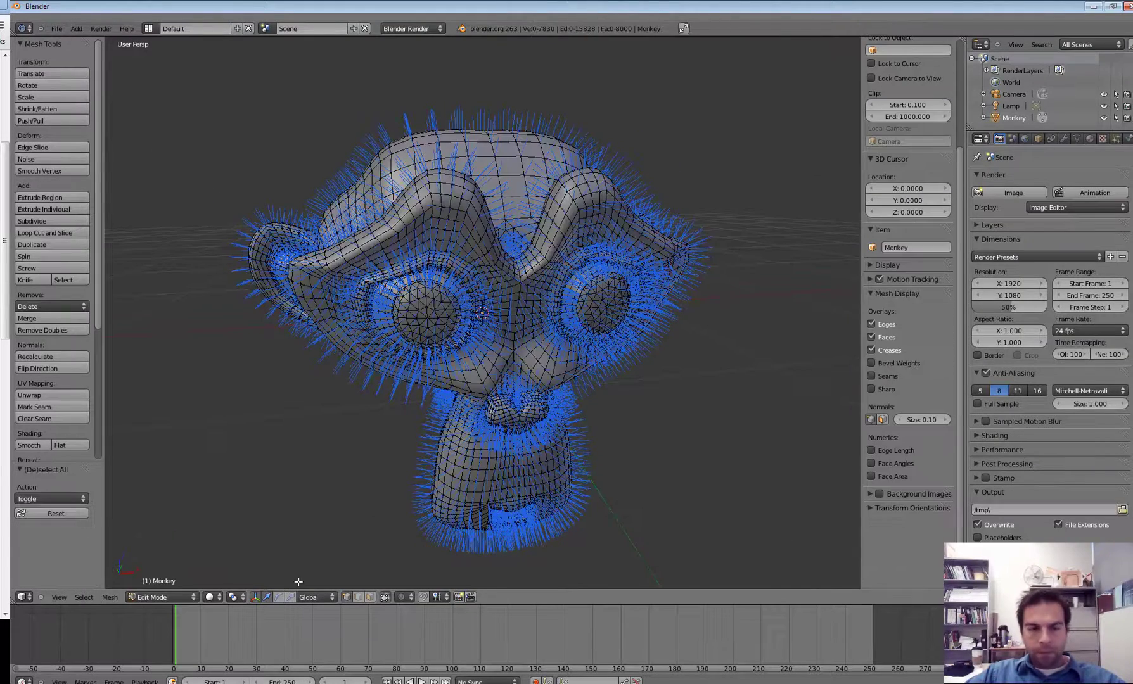
- Inspect the dense 8,000-face monkey in Object Mode from several side and tilted angles
left_click(173, 596)
left_click(173, 589)
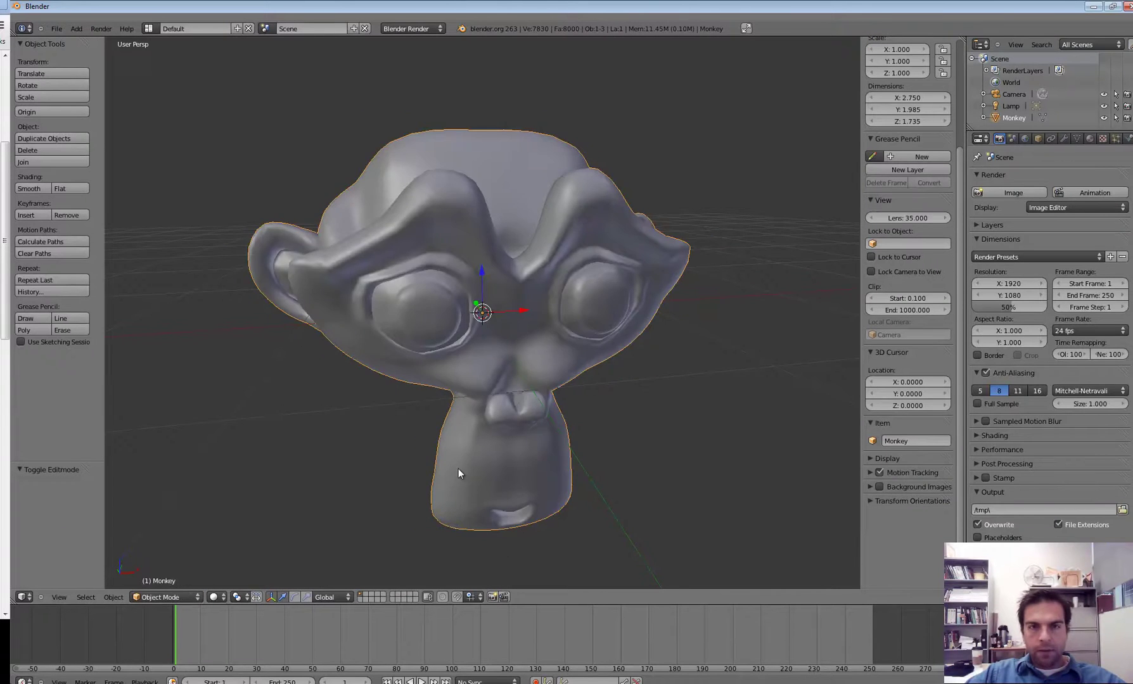
middle_click_drag(665, 393, 617, 398)
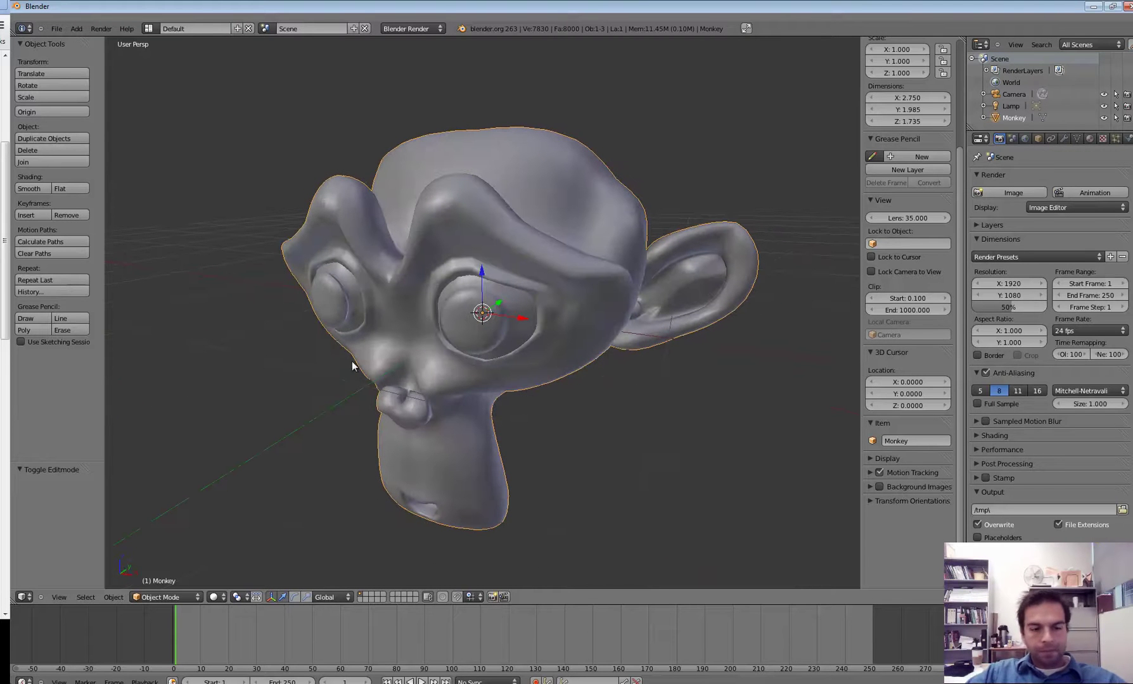
left_click(166, 597)
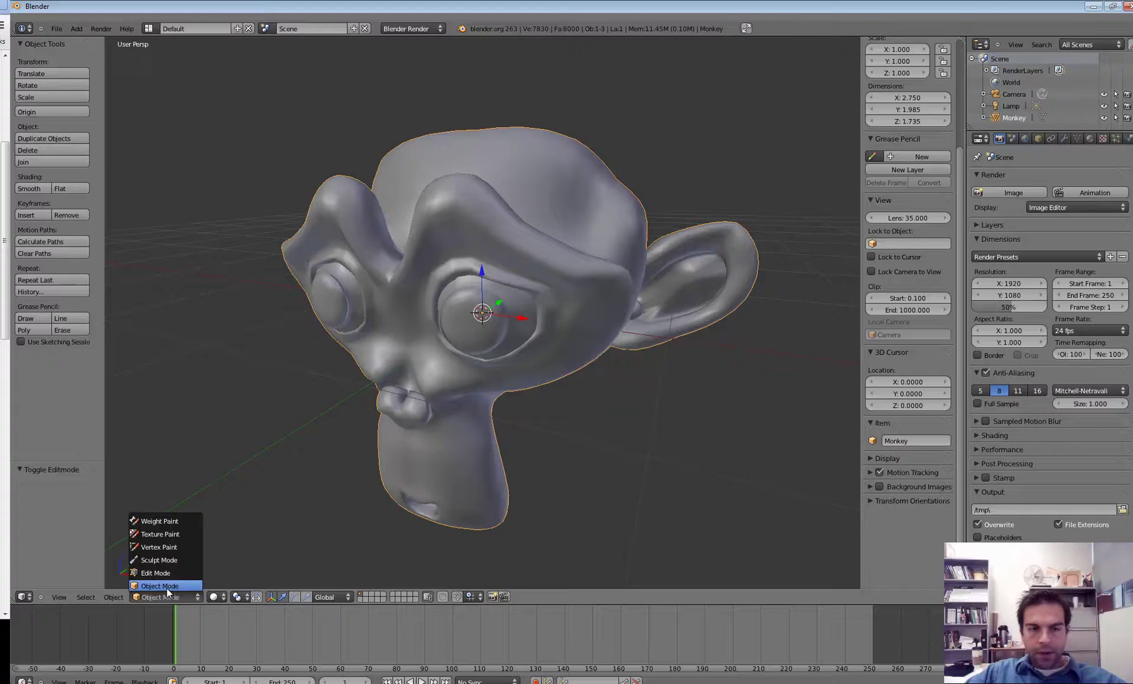
left_click(163, 573)
key("a")
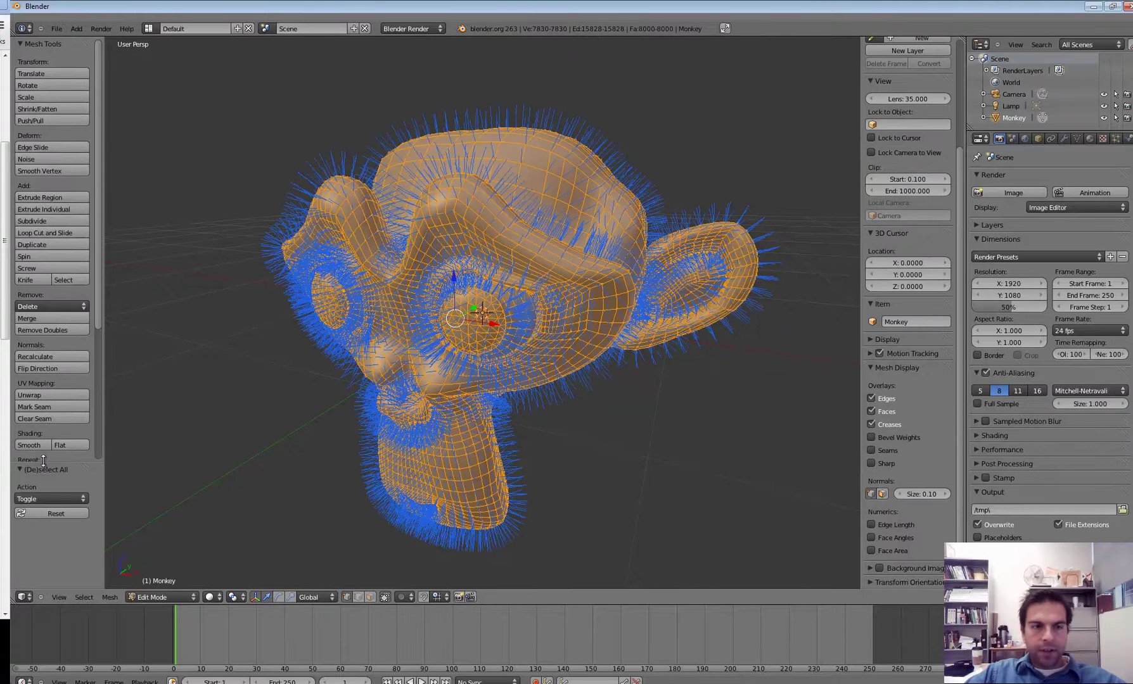
key("a")
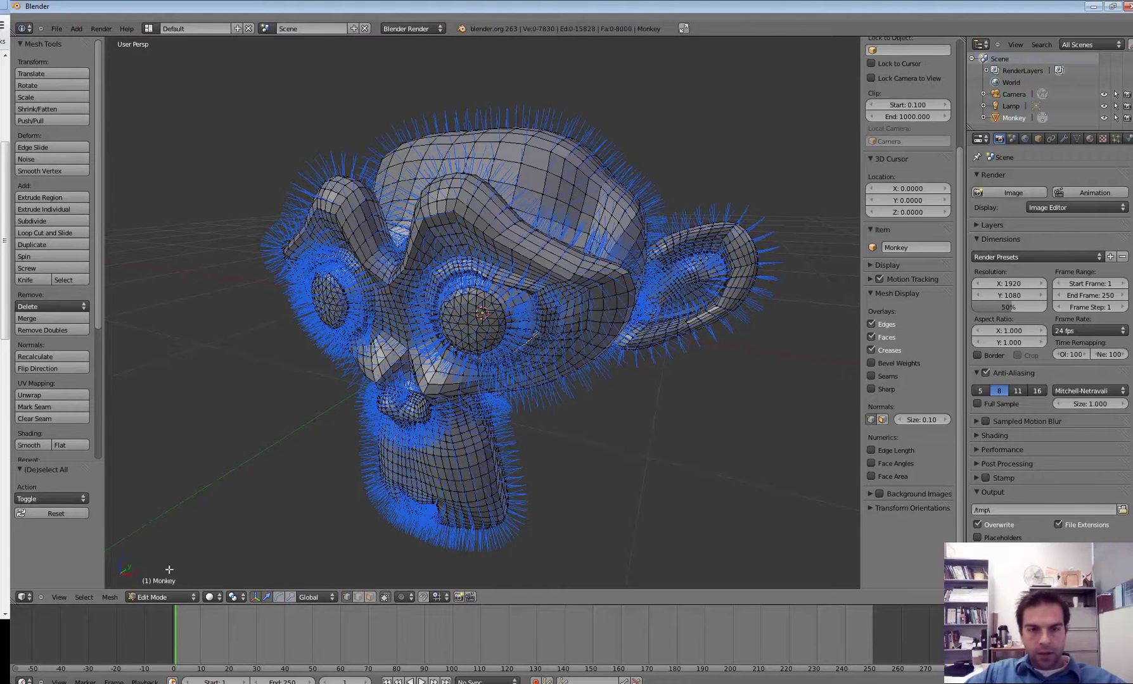
key("Tab")
mouse_move(263, 437)
middle_mouse_down()
mouse_move(245, 445)
mouse_move(318, 397)
mouse_move(311, 451)
mouse_move(262, 448)
middle_mouse_up()
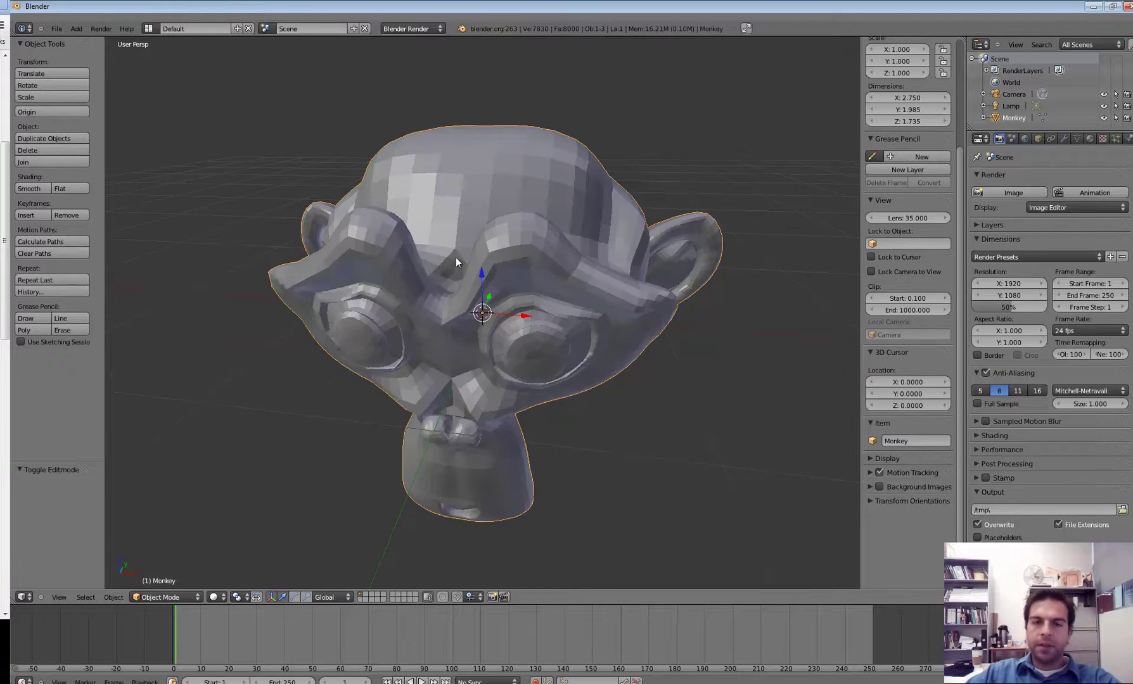
middle_click_drag(455, 261, 371, 390)
middle_click_drag(288, 382, 404, 398)
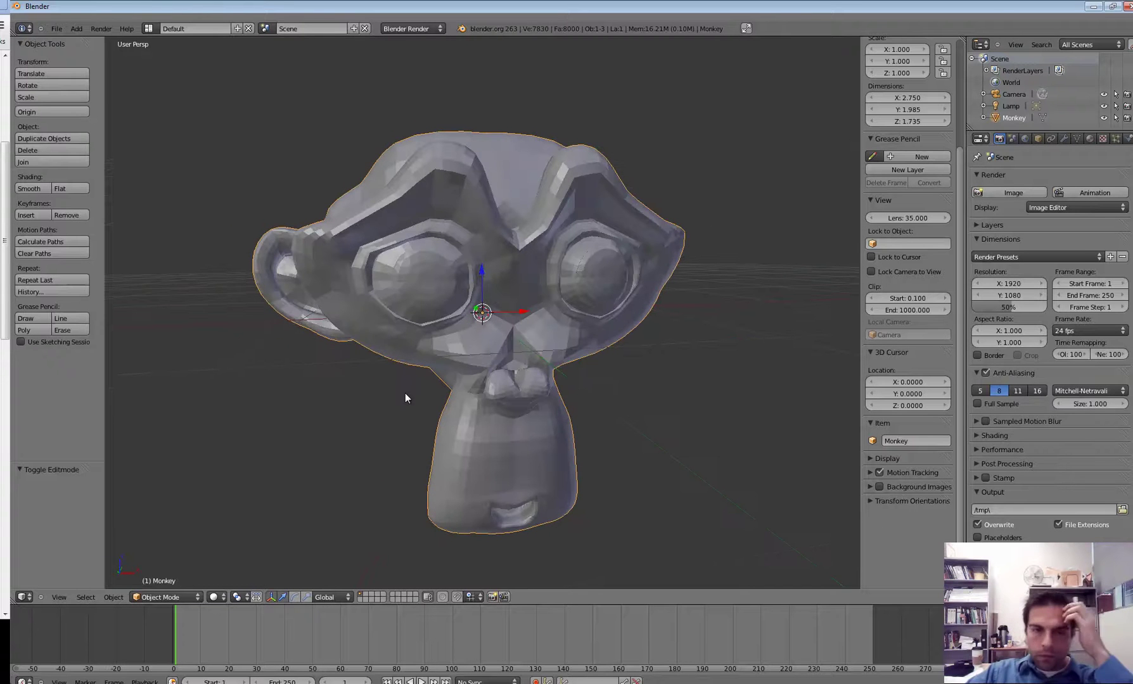
- Undo back to the 500-face, 507-vertex base mesh and re-enter Edit Mode with everything selected
key("ctrl+1")
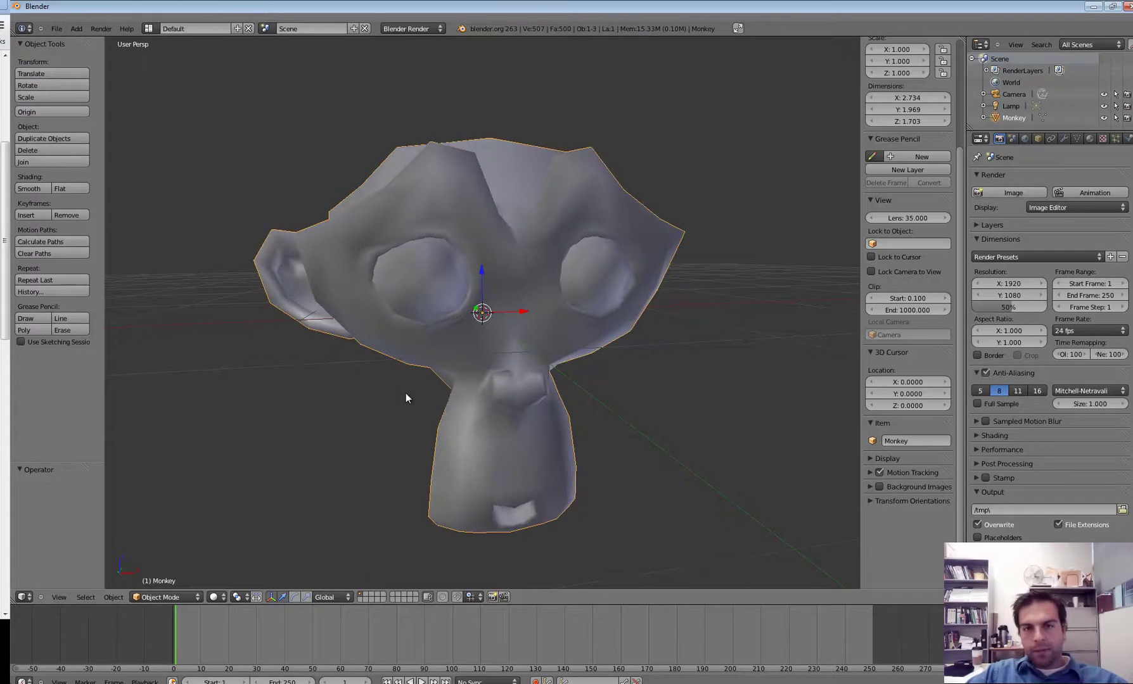
key("ctrl+0")
middle_click_drag(383, 348, 285, 362)
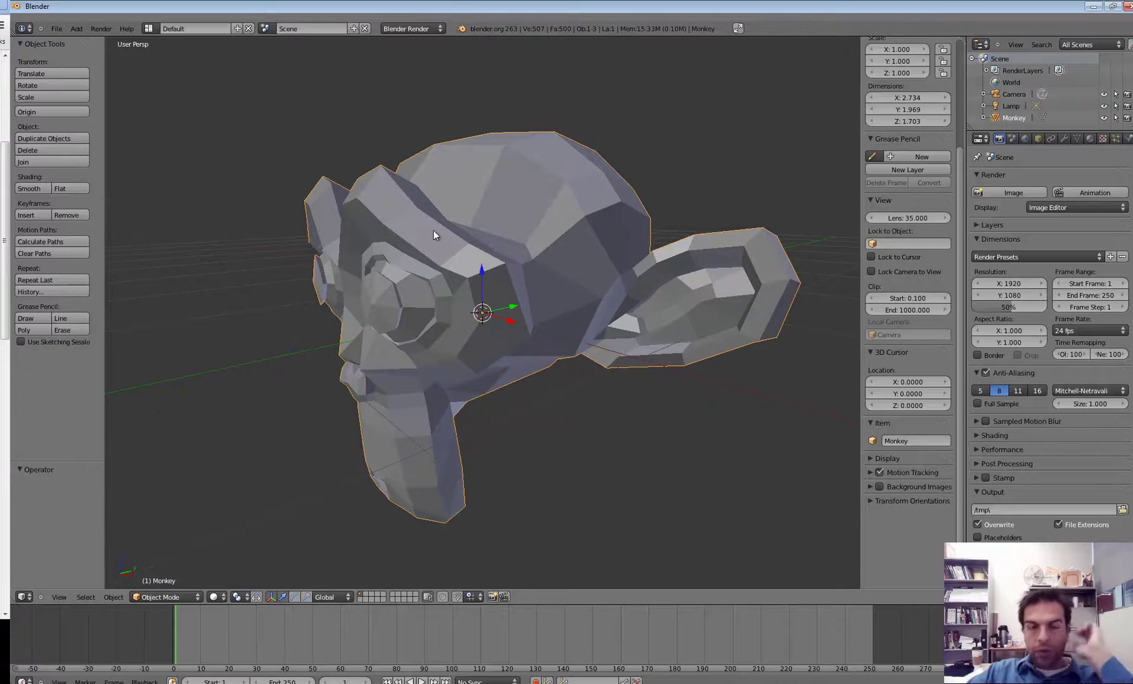
key("a")
key("a")
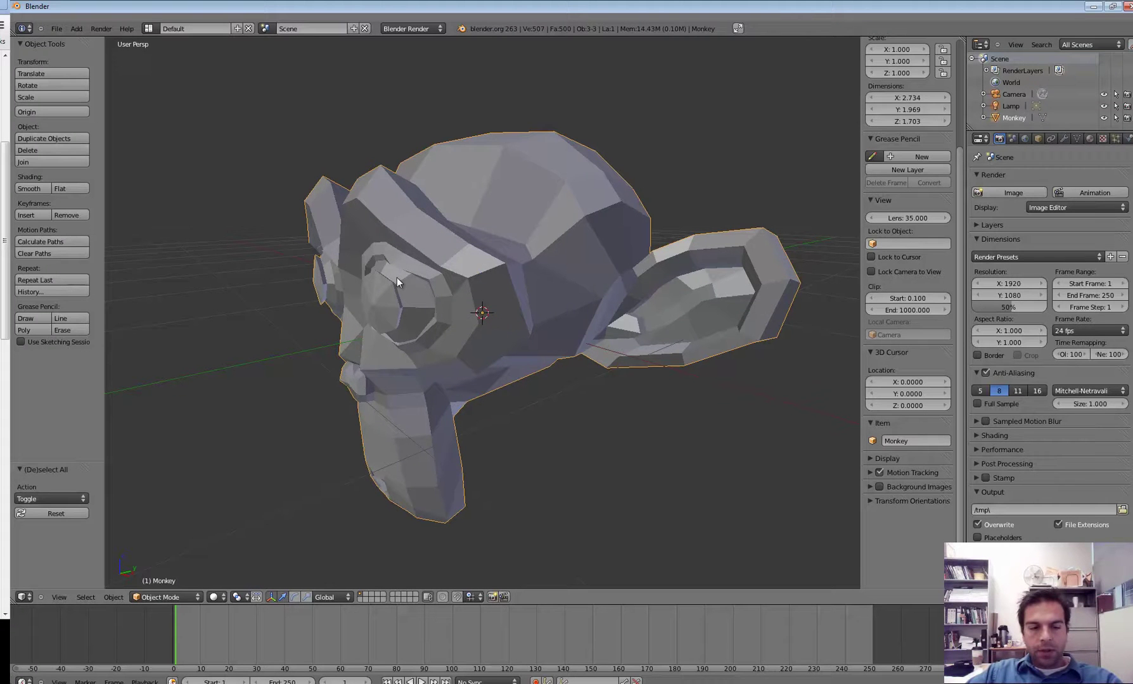
key("Tab")
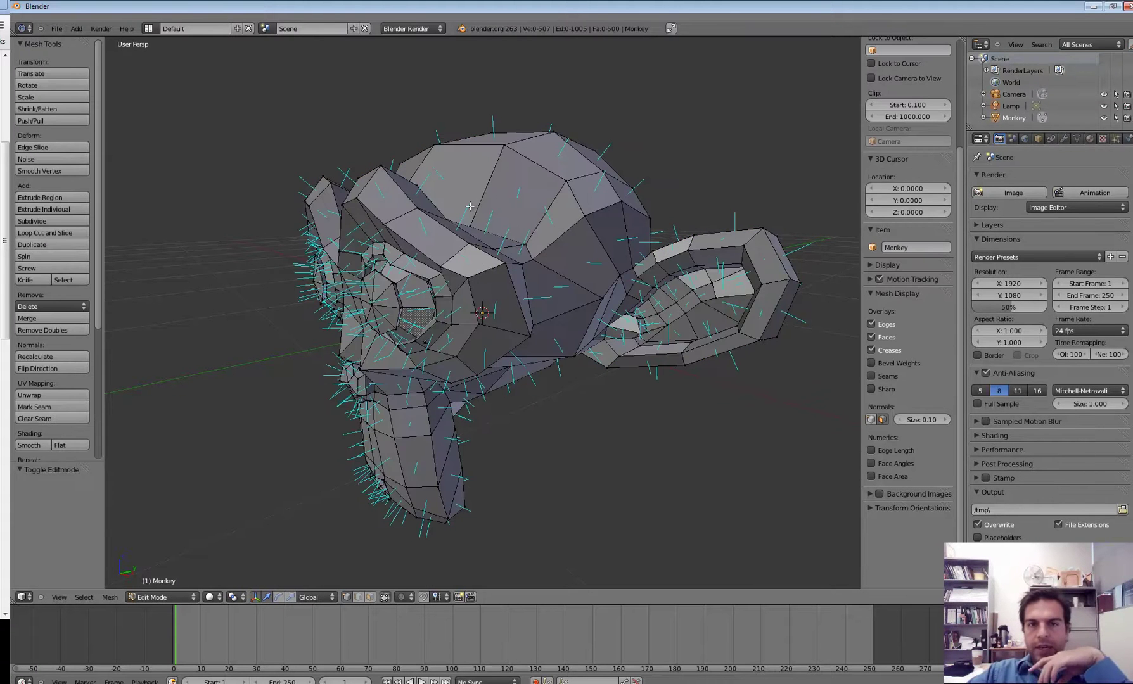
mouse_move(473, 205)
middle_mouse_down()
mouse_move(482, 242)
mouse_move(485, 192)
middle_mouse_up()
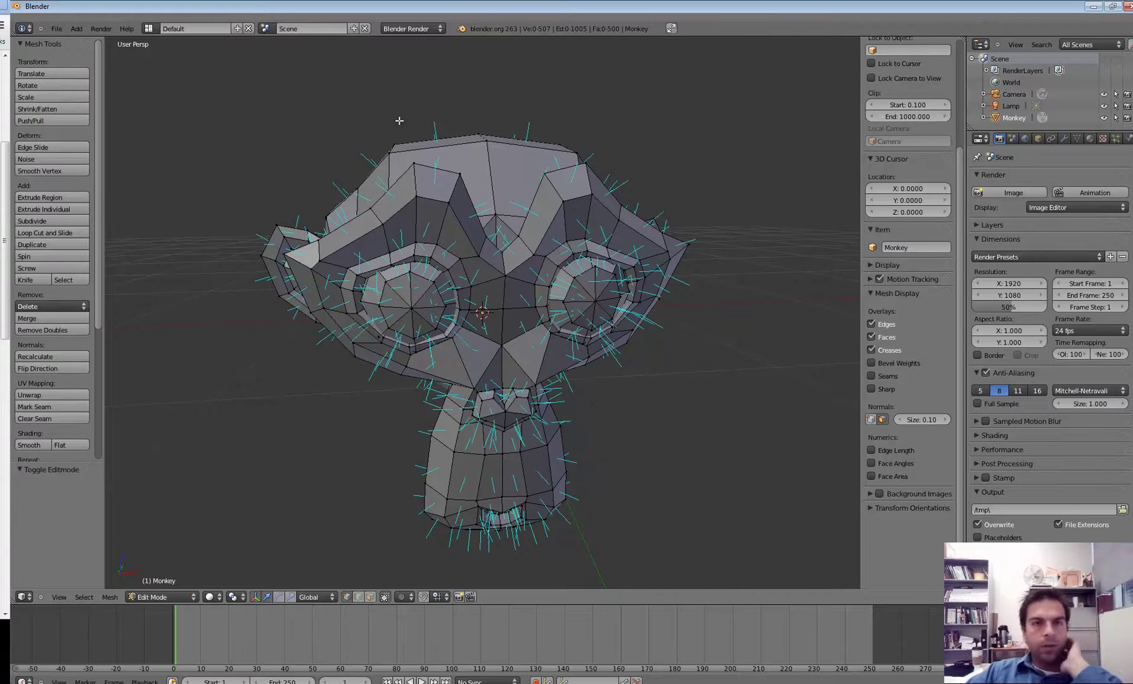
middle_click_drag(330, 111, 428, 119)
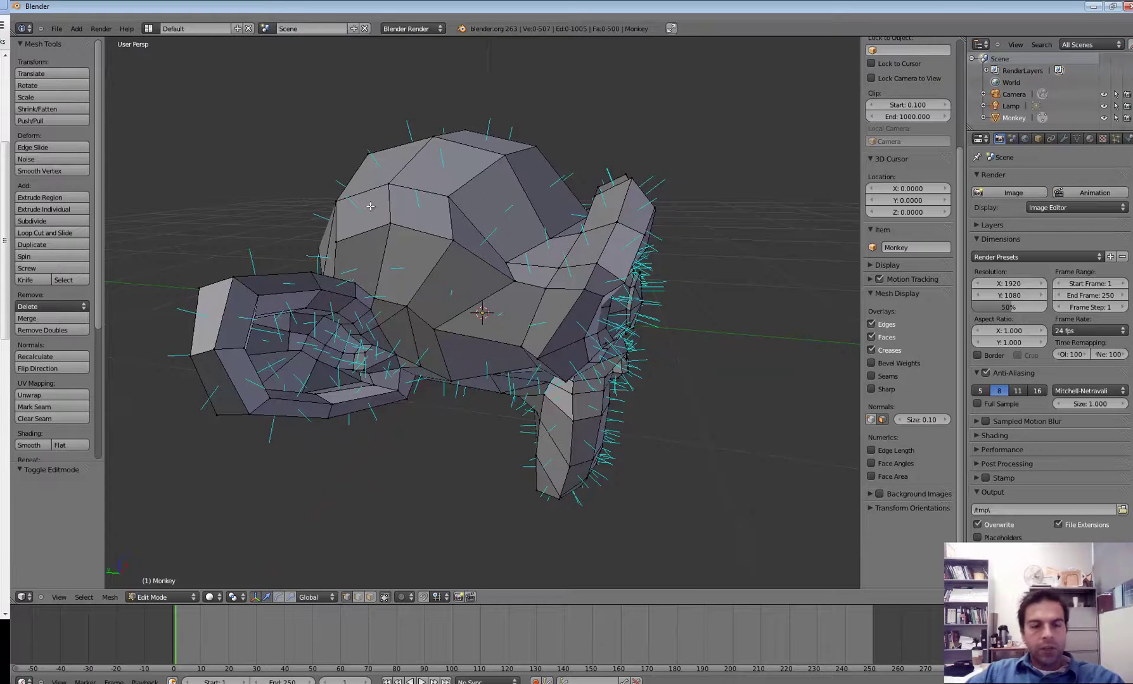
key("a")
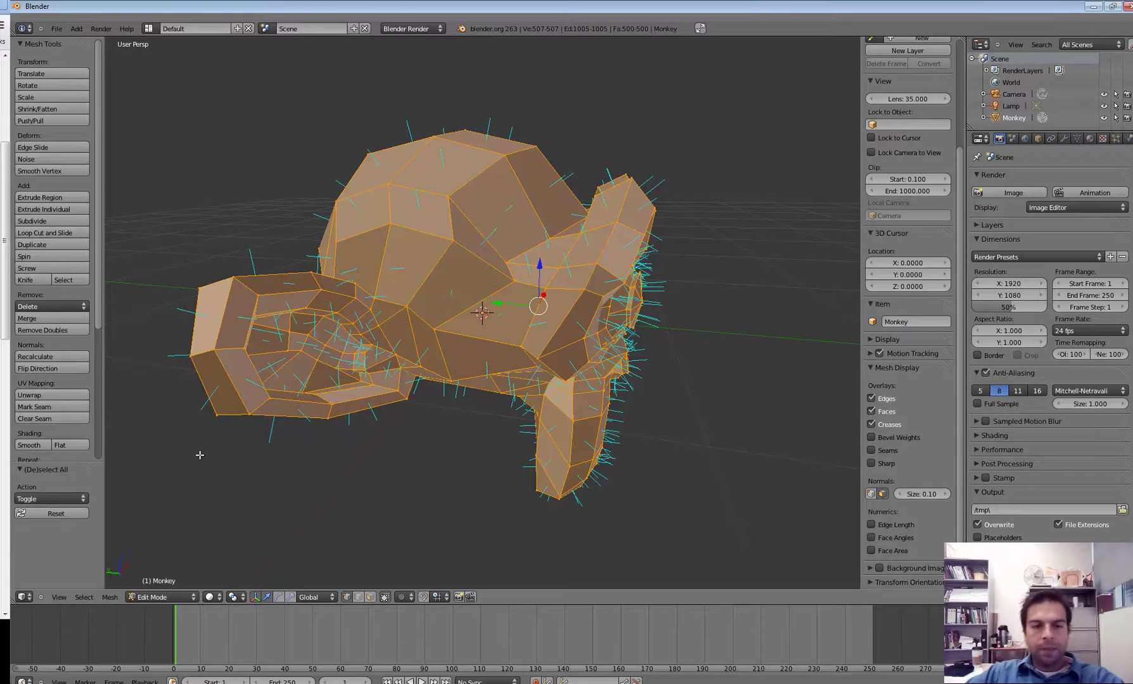
- Triangulate all faces of the monkey mesh, giving 968 faces and 1,472 edges
left_click(110, 597)
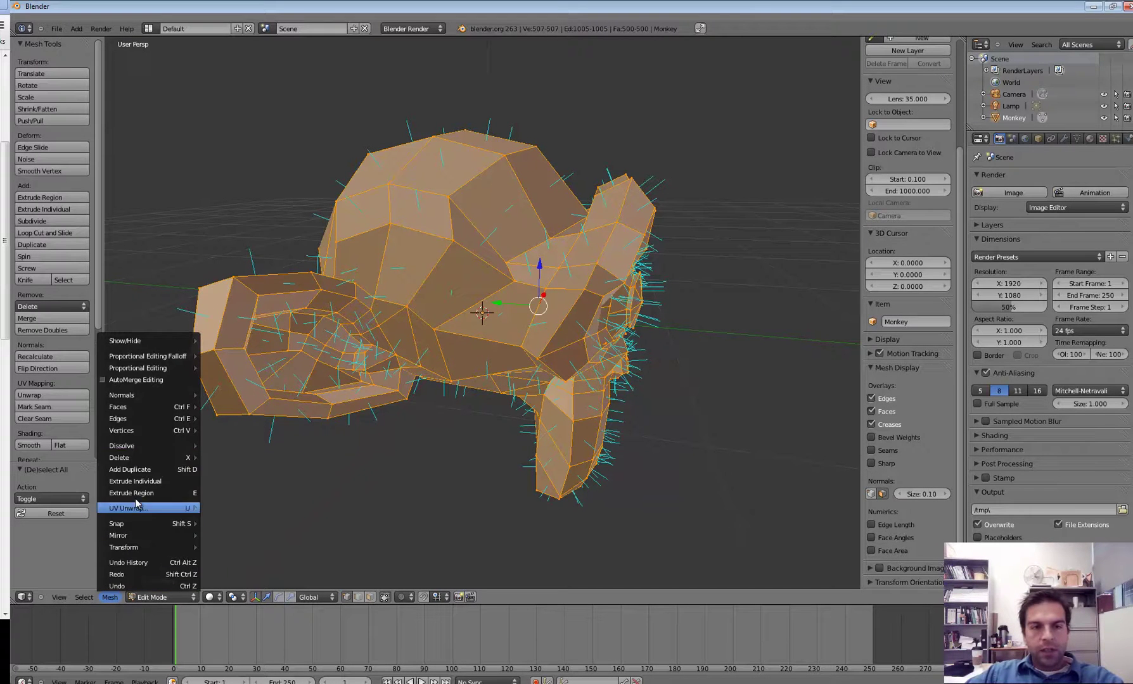
mouse_move(149, 407)
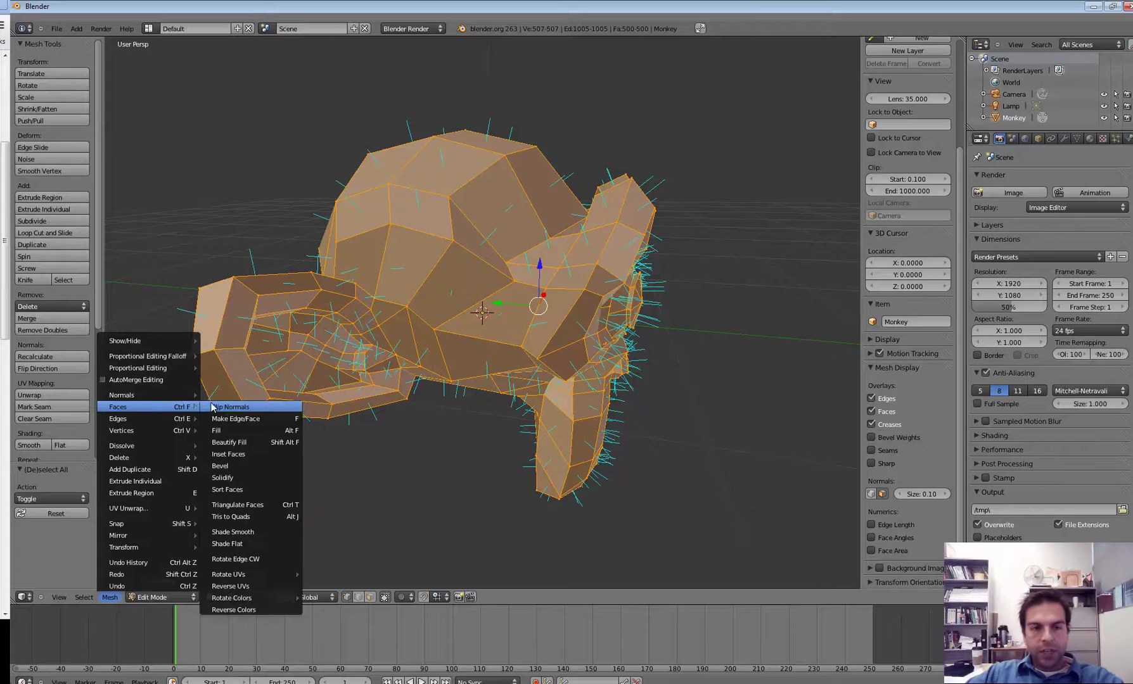
left_click(254, 506)
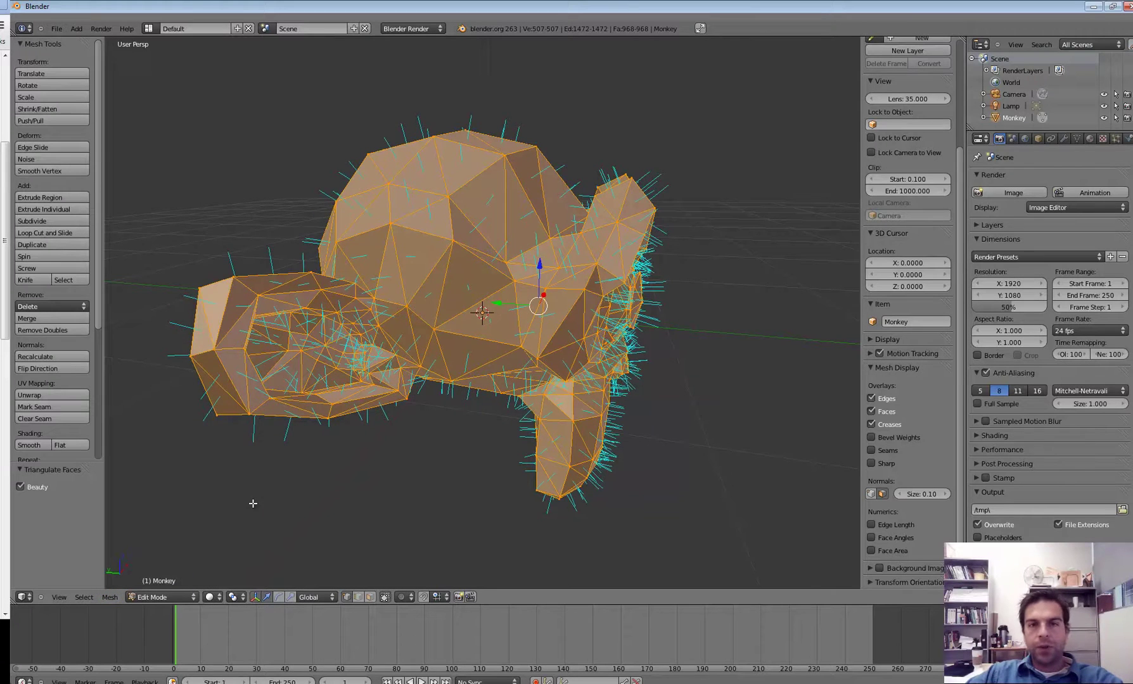
middle_click_drag(440, 400, 388, 388)
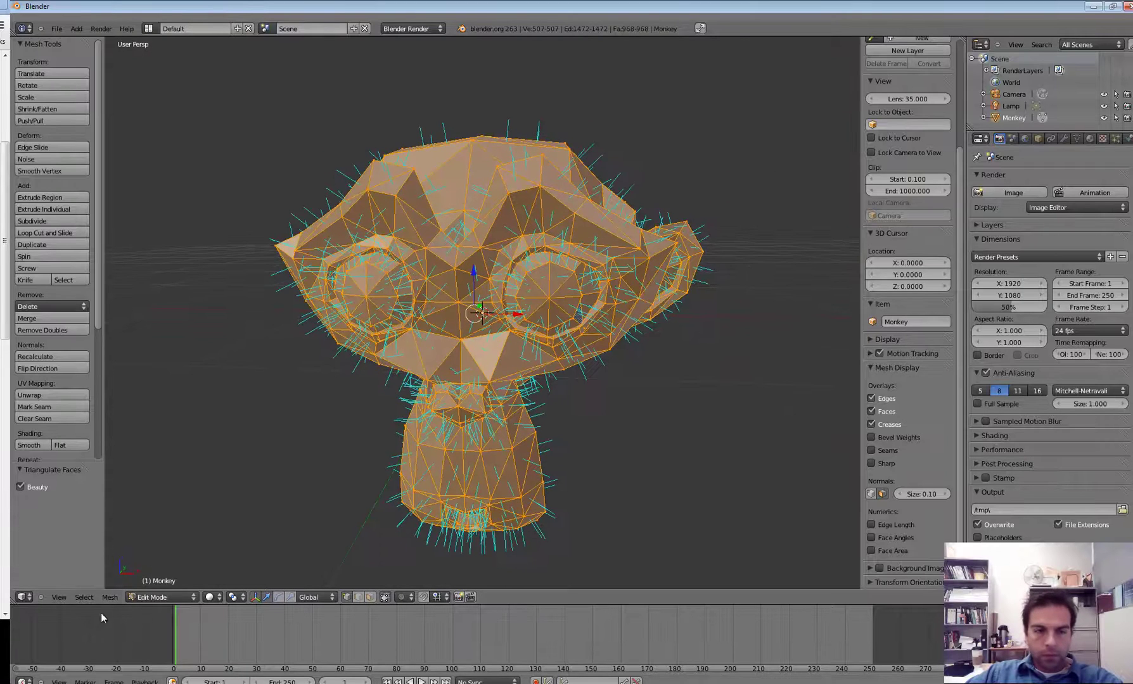
- View the faceted triangulated monkey in Object Mode, turned sideways
left_click(151, 597)
left_click(152, 586)
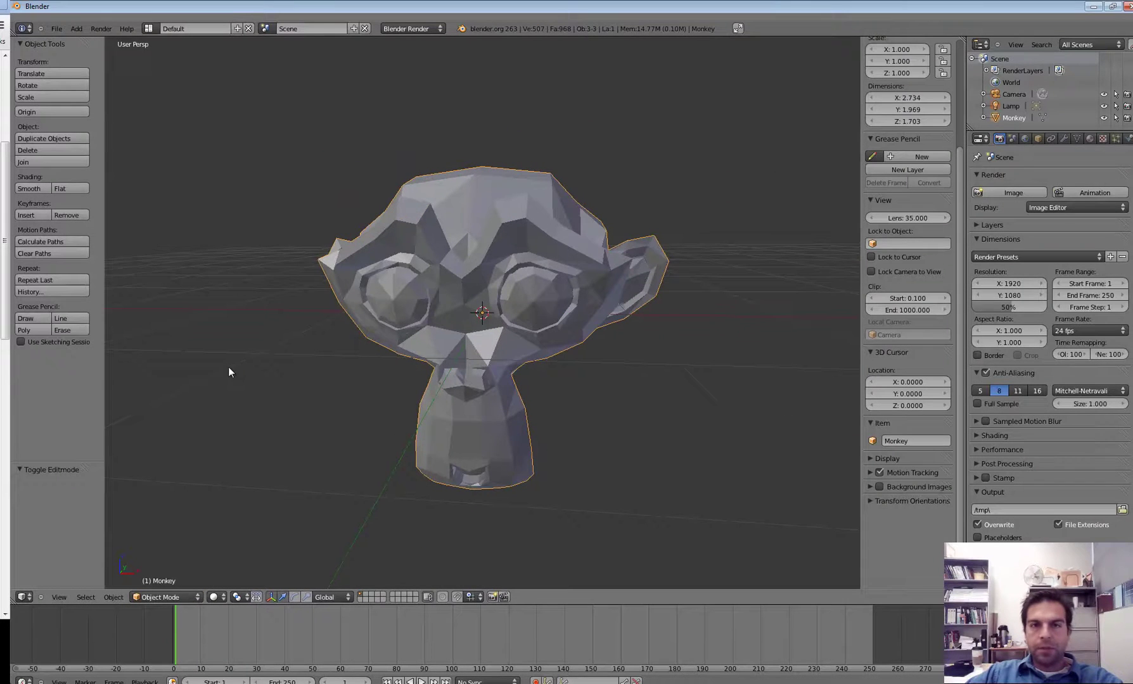
left_click(238, 381)
middle_click_drag(239, 379, 218, 369)
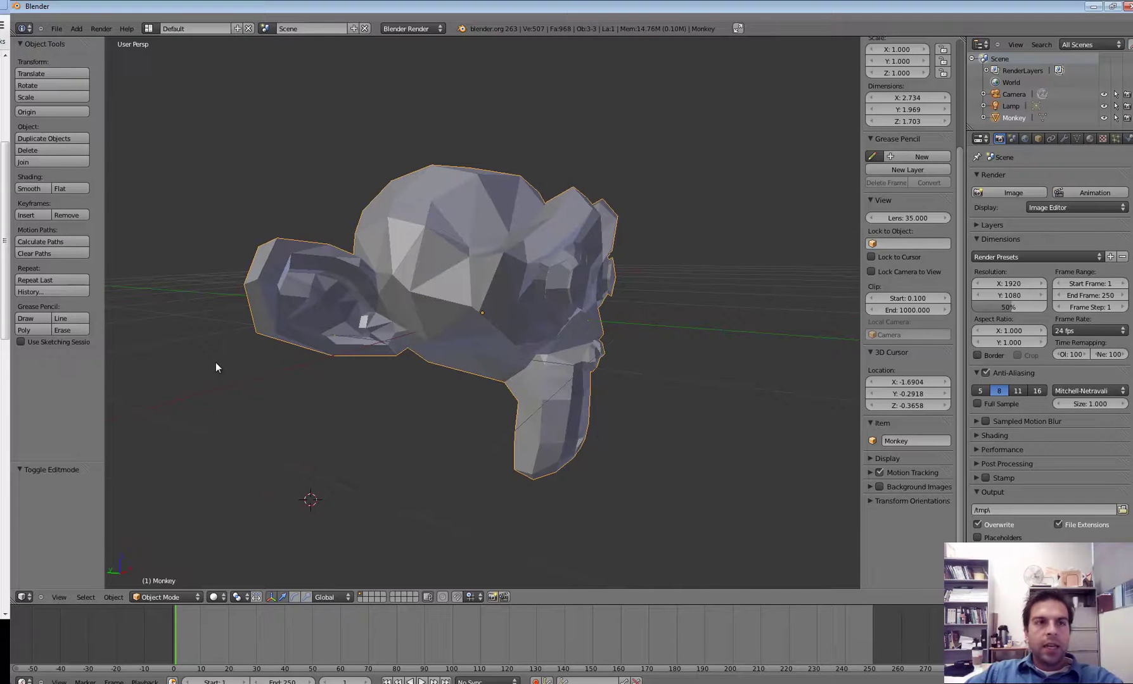
- Export the model as Wavefront OBJ named monkey.obj to the C: drive
left_click(59, 27)
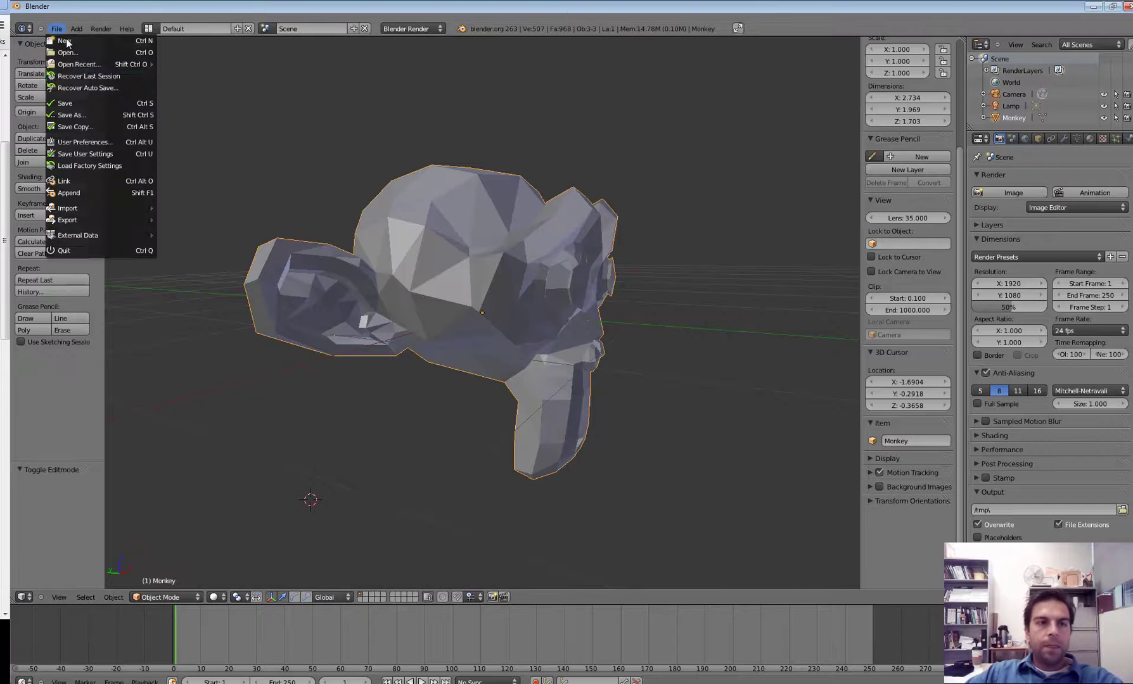
mouse_move(56, 220)
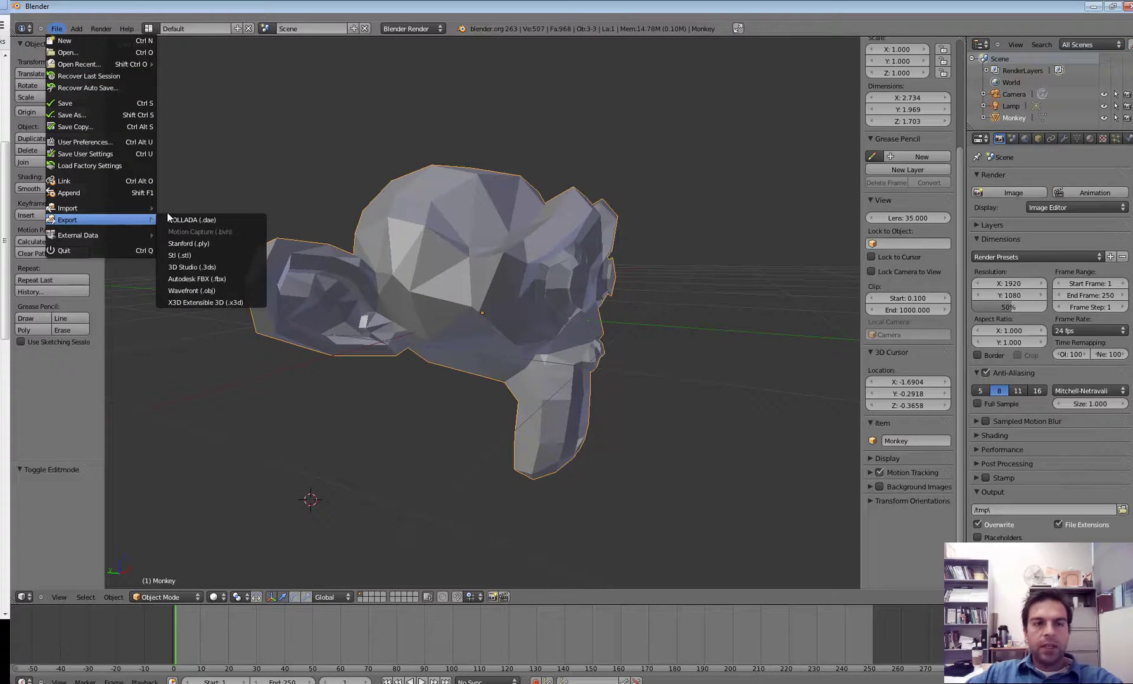
left_click(181, 291)
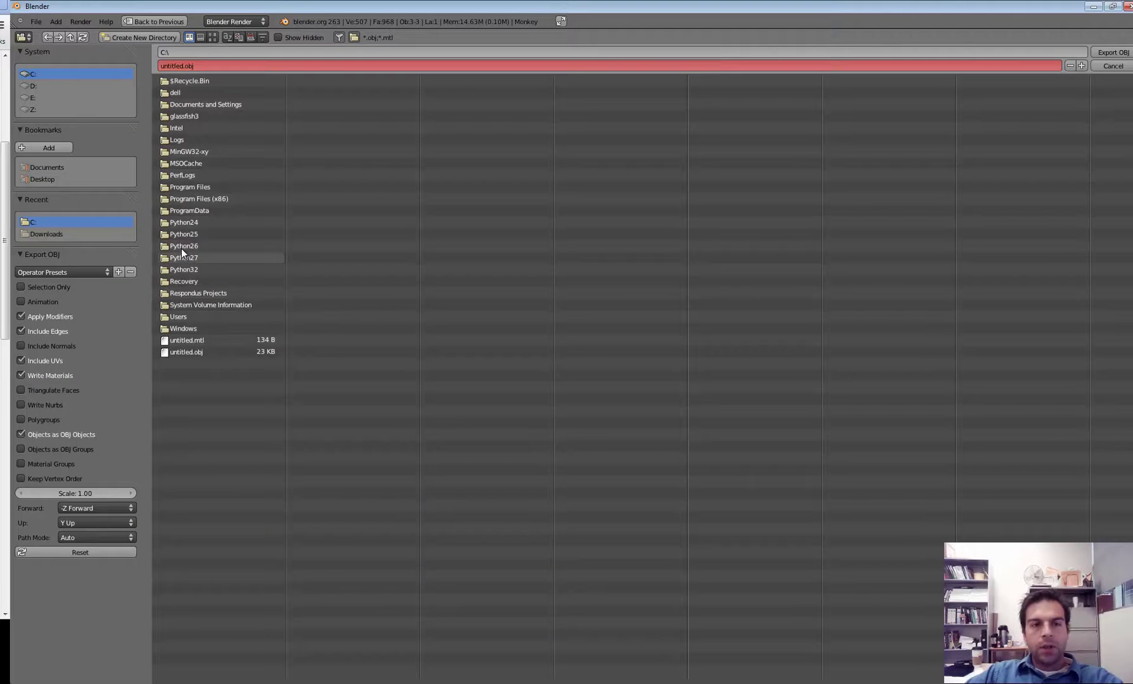
left_click(185, 66)
left_click_drag(185, 66, 11, 76)
type("monkey")
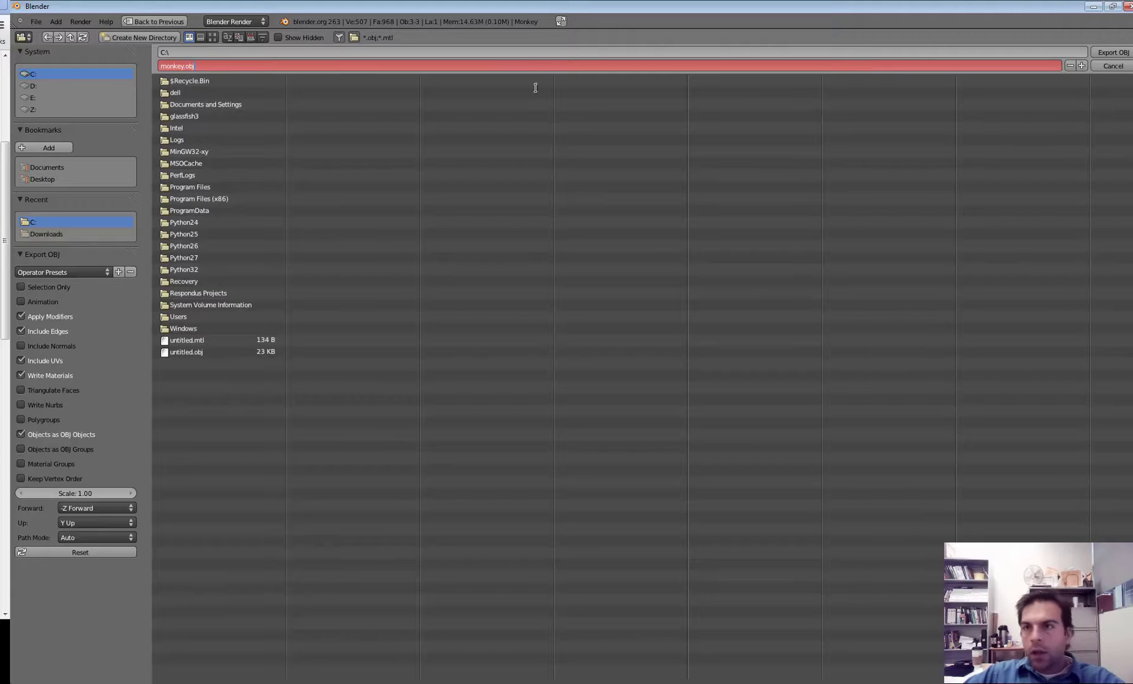
key("Return")
left_click(1110, 55)
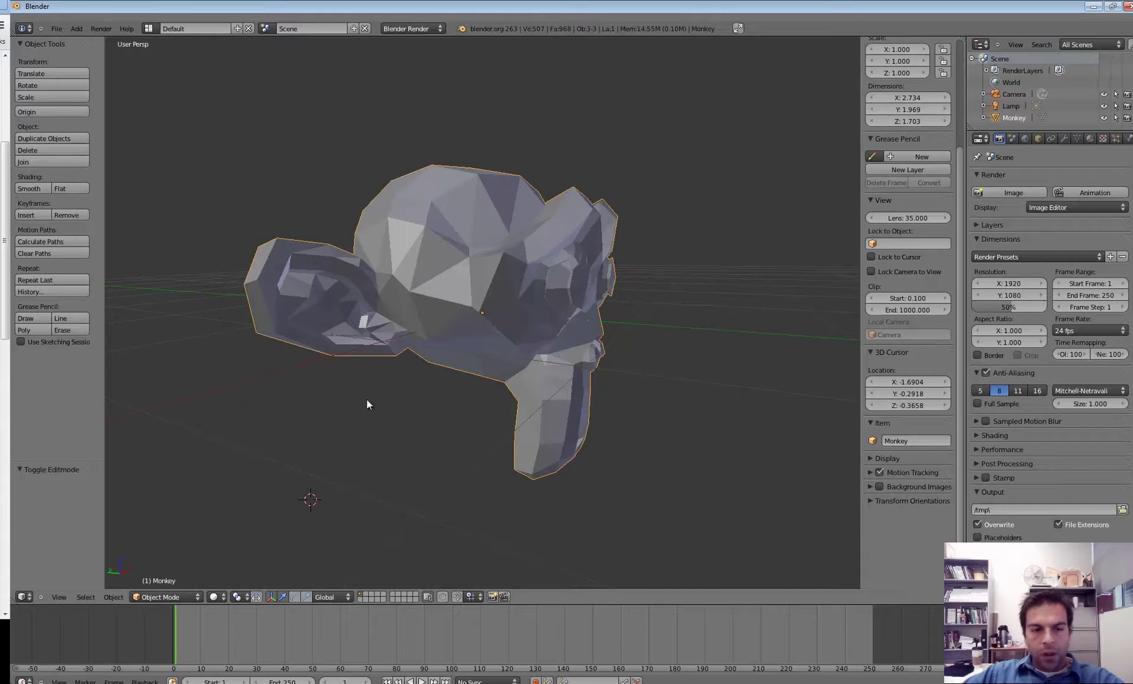
- Locate monkey.obj on Local Disk (C:) in Explorer and open it with Notepad++
left_click(123, 681)
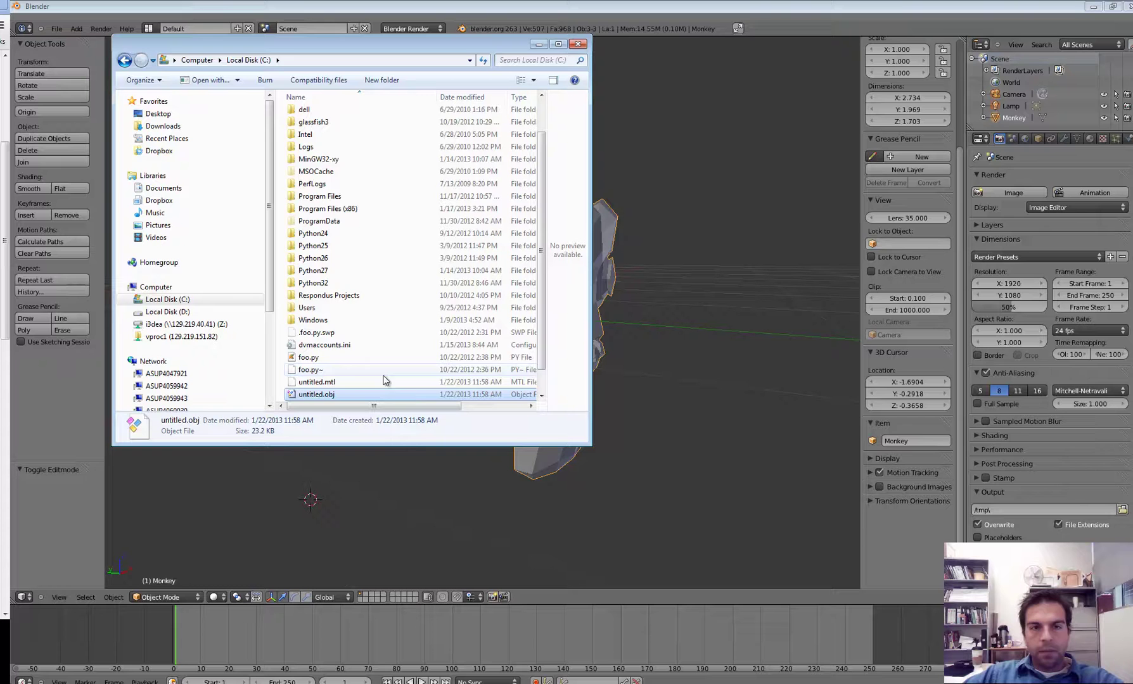
left_click(322, 384)
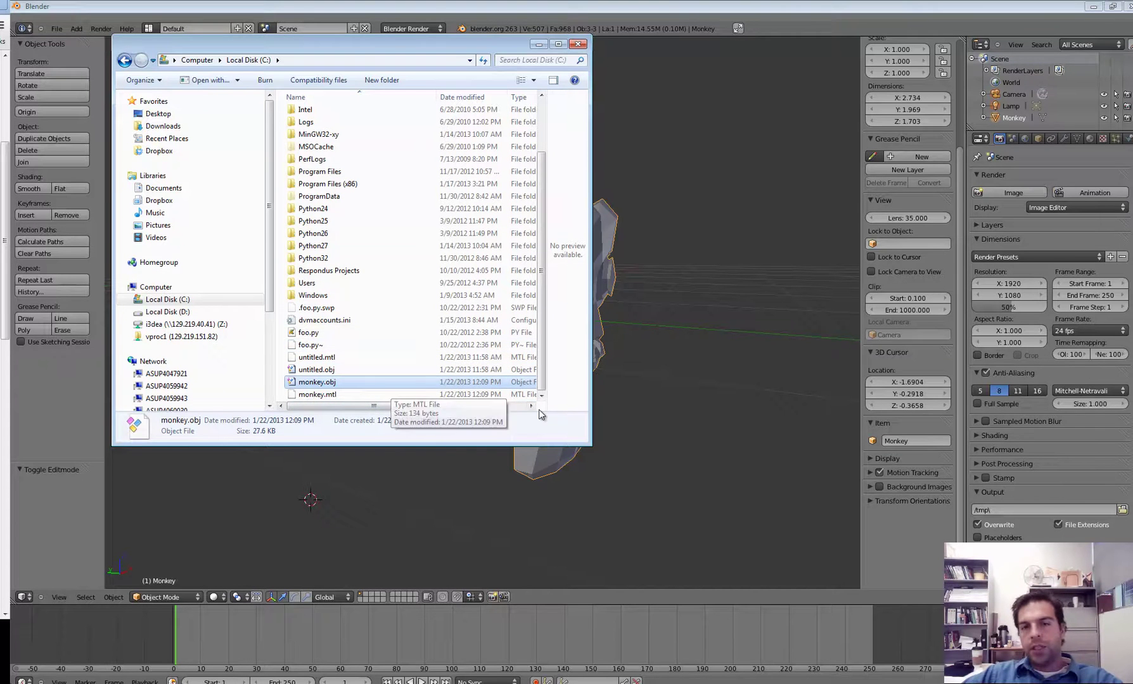
left_click(321, 395)
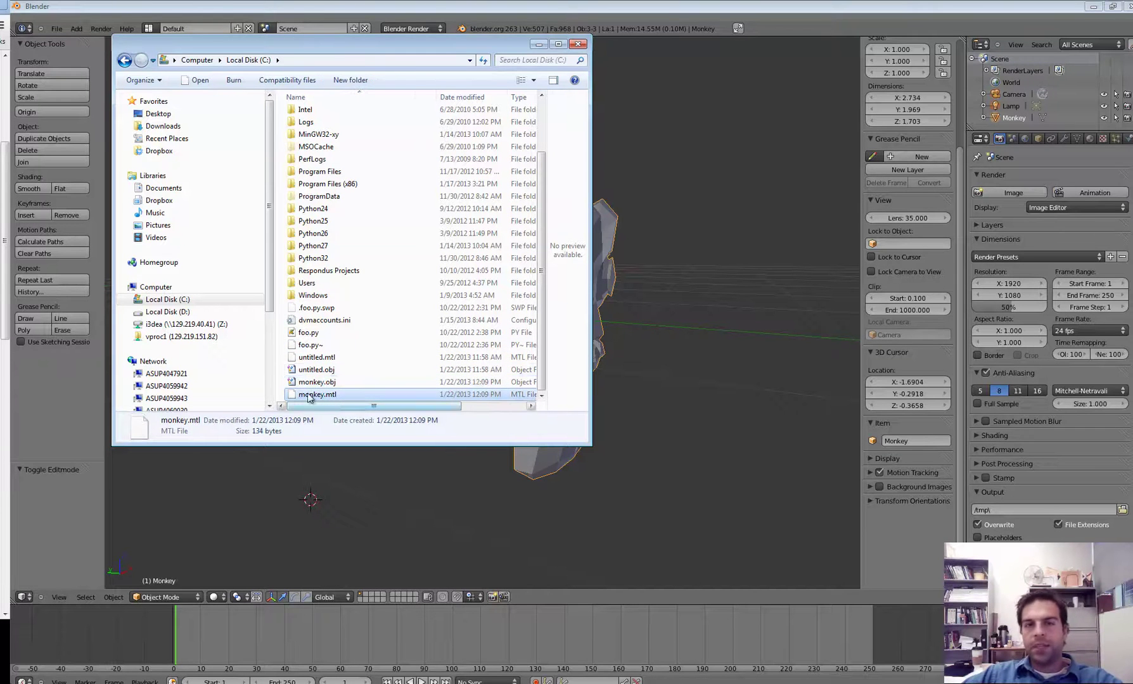
left_click_drag(394, 56, 681, 116)
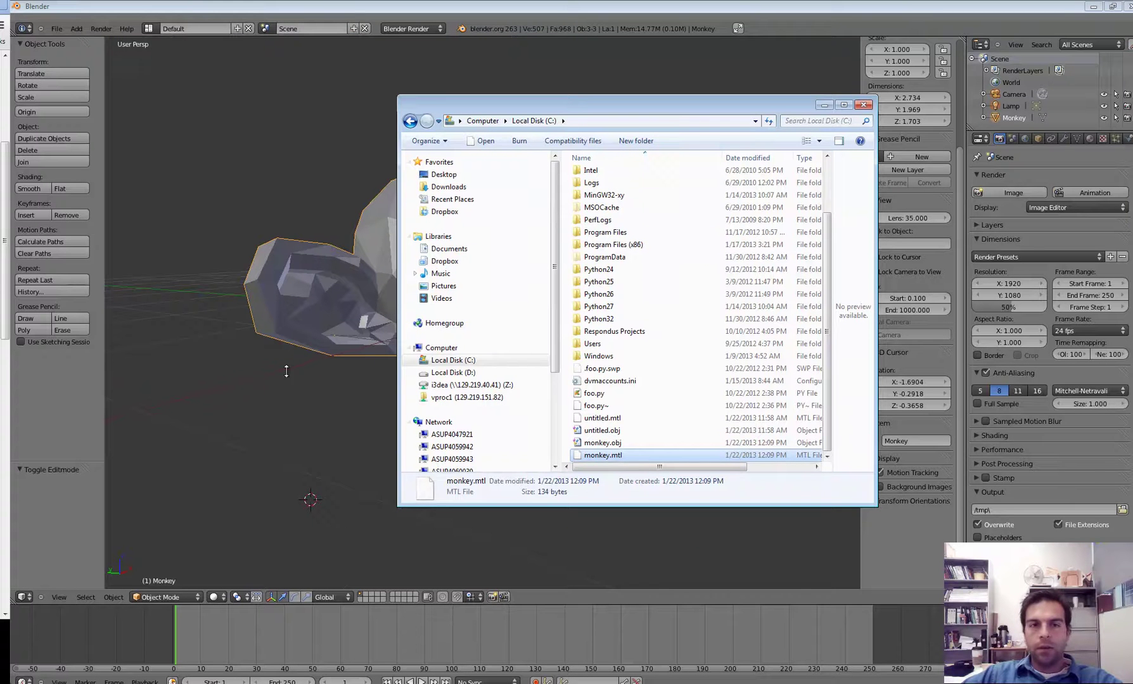
left_click(600, 443)
right_click(600, 445)
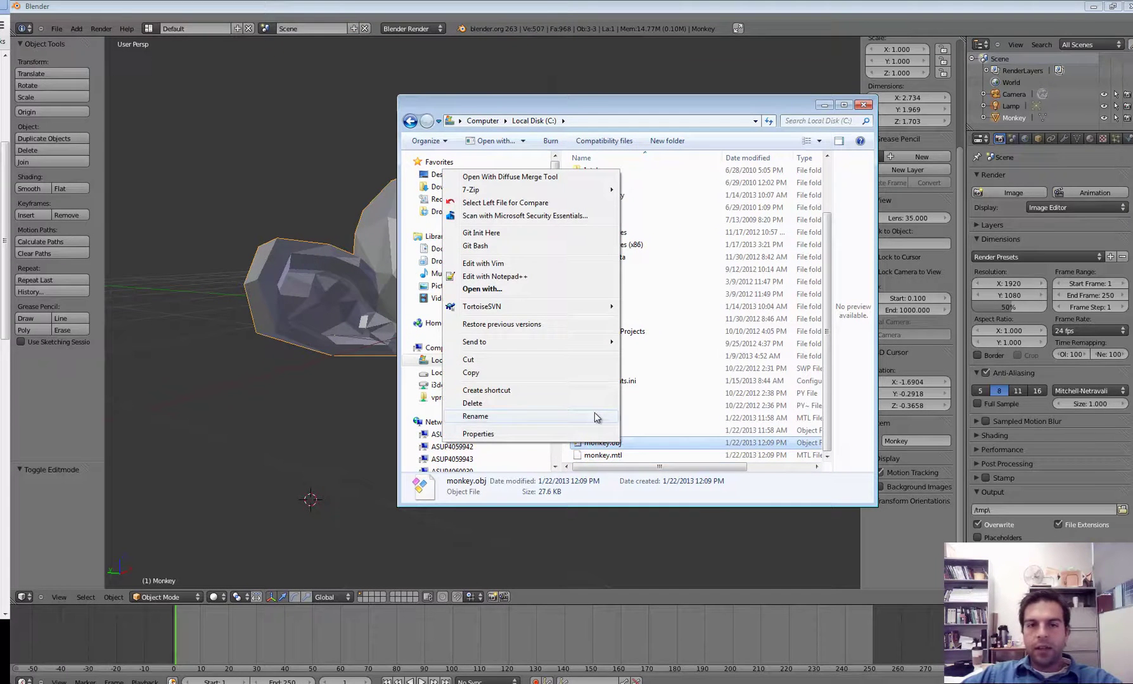
left_click(503, 277)
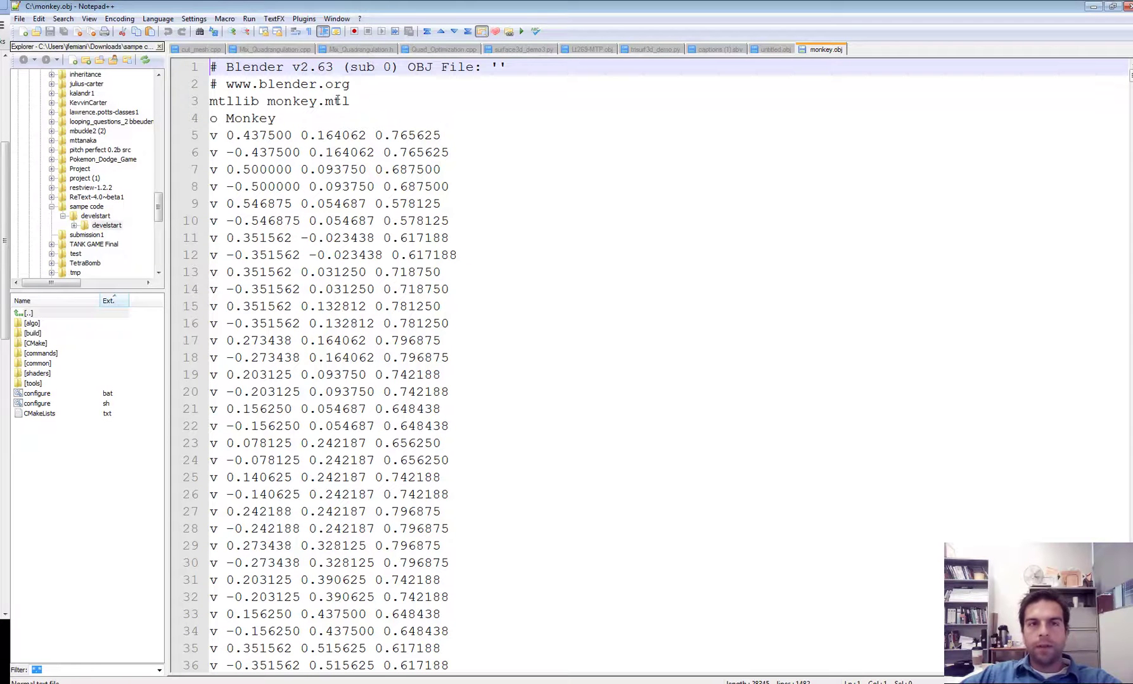
- Highlight the 'mtllib monkey.mtl' line and the 'o Monkey' object line in monkey.obj
left_click_drag(350, 101, 210, 102)
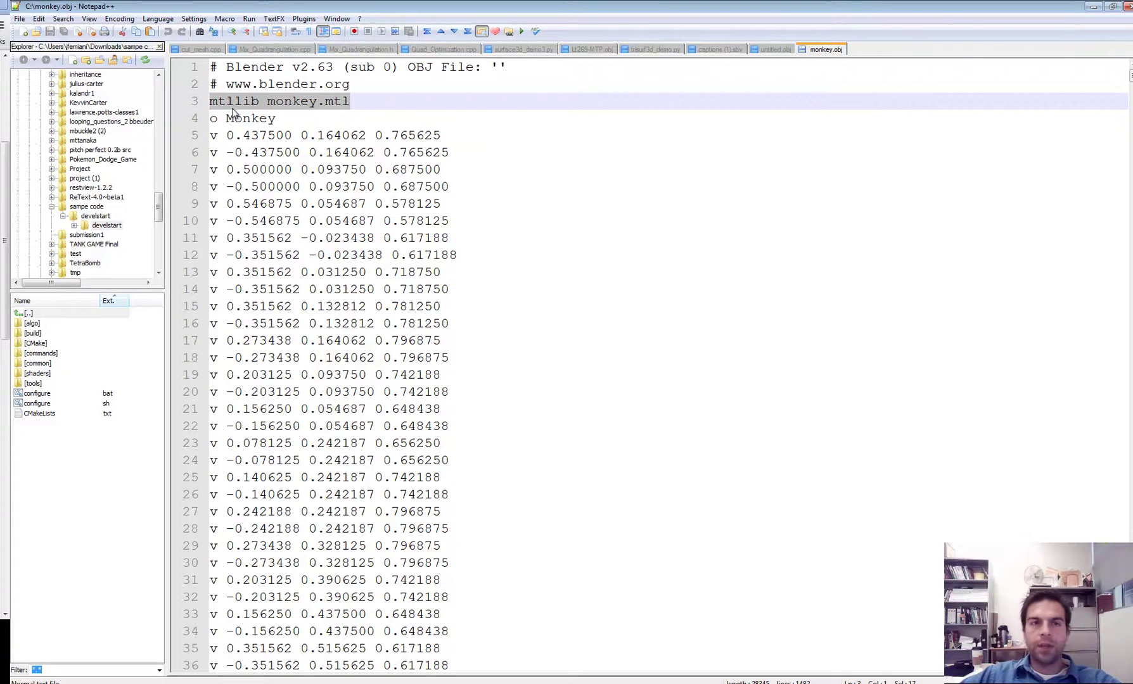
left_click(285, 114)
scroll(293, 118, "down", 1)
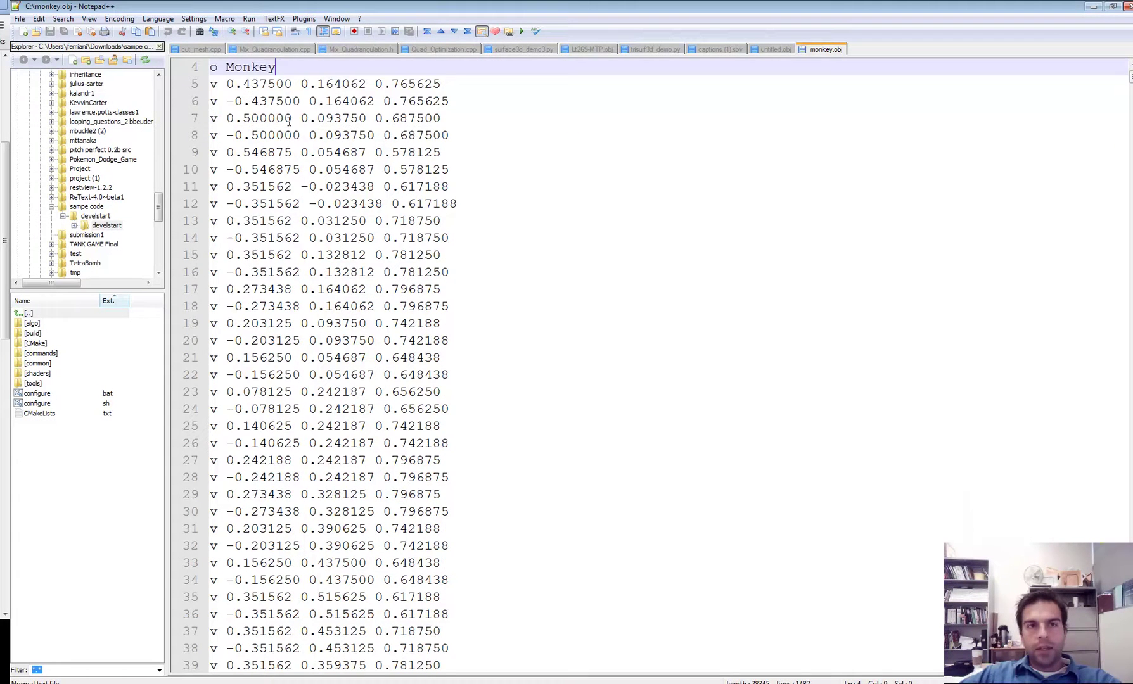
scroll(246, 100, "up", 1)
left_click_drag(219, 121, 210, 120)
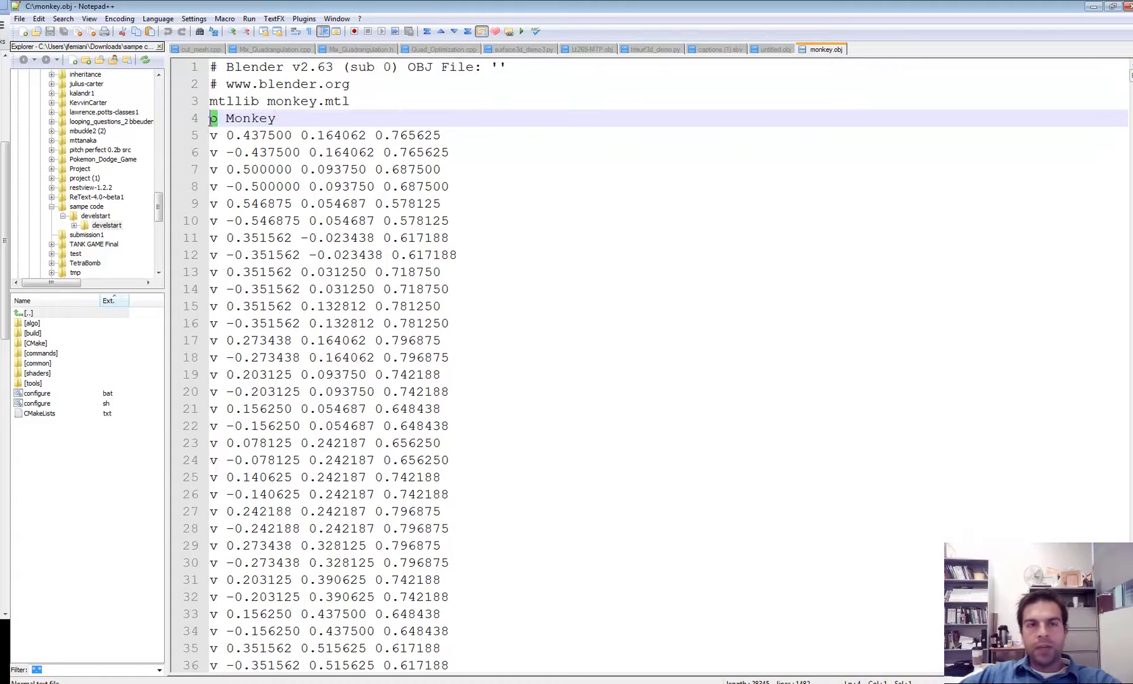
double_click(249, 118)
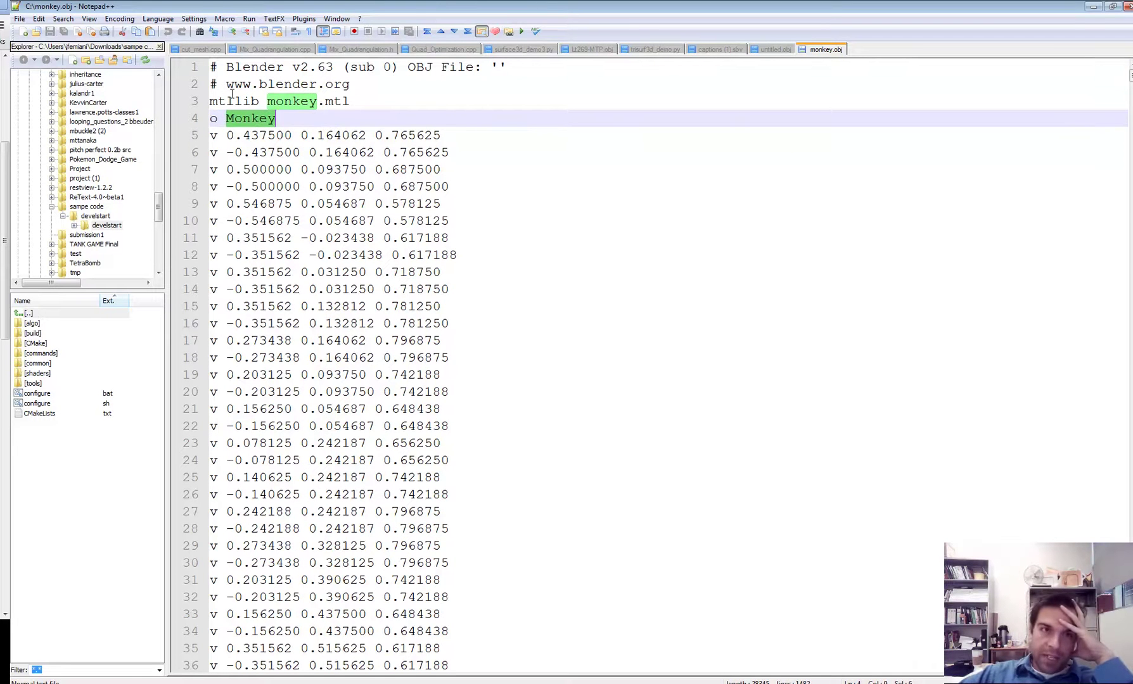
double_click(233, 101)
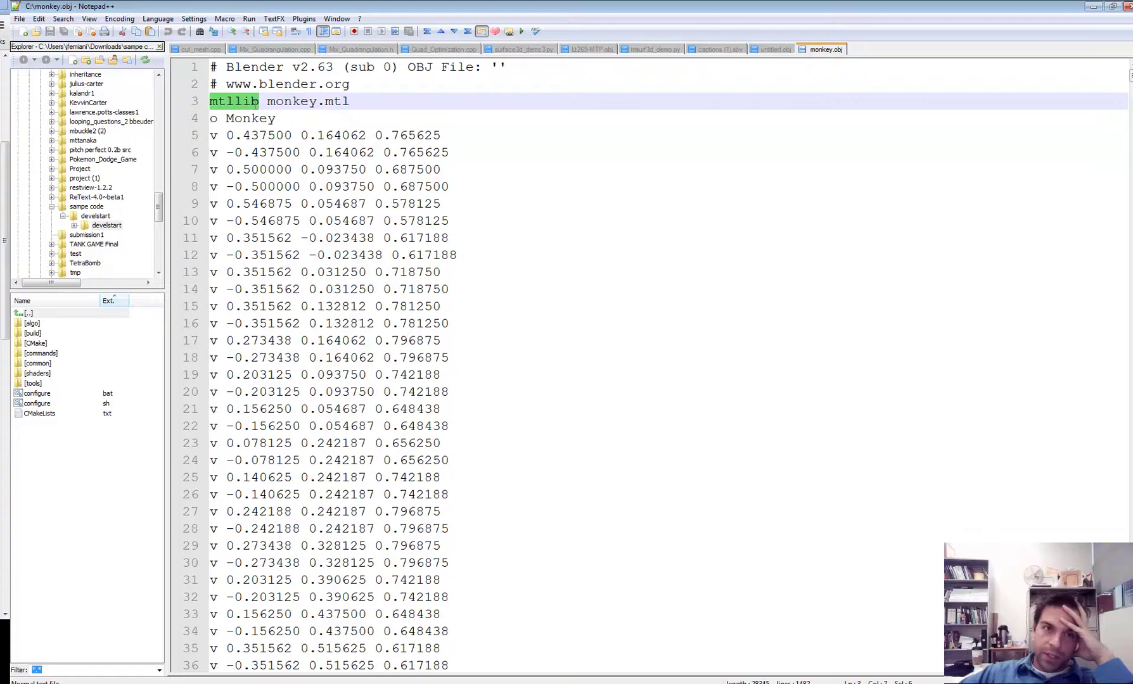
left_click_drag(266, 101, 350, 101)
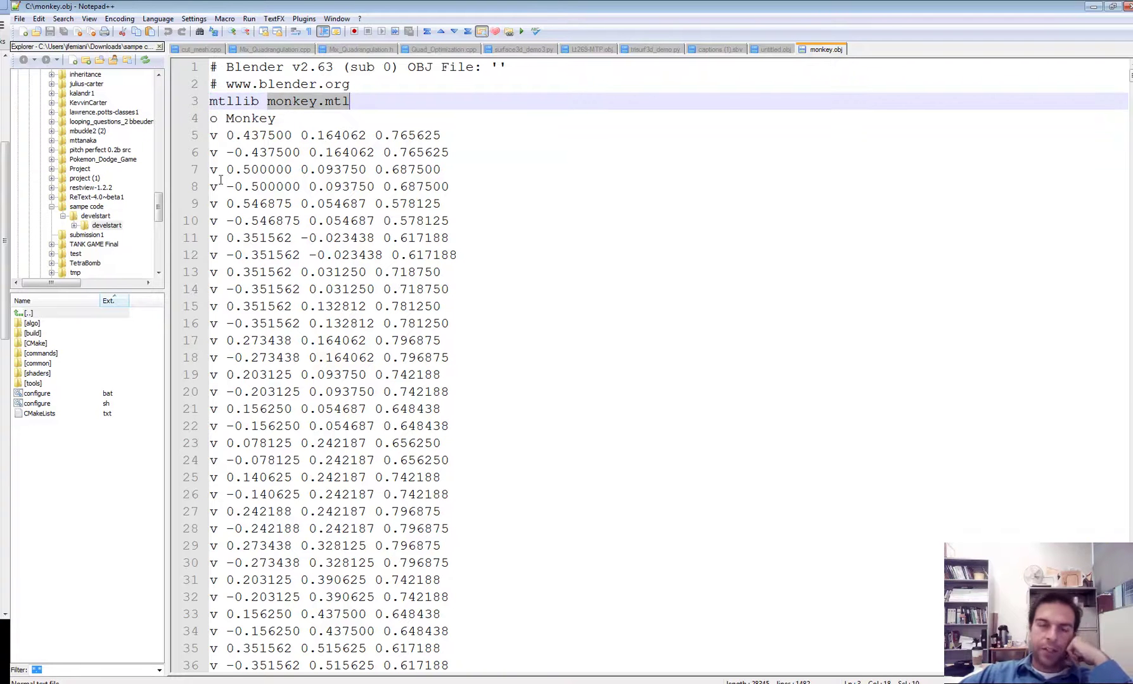
left_click(364, 89)
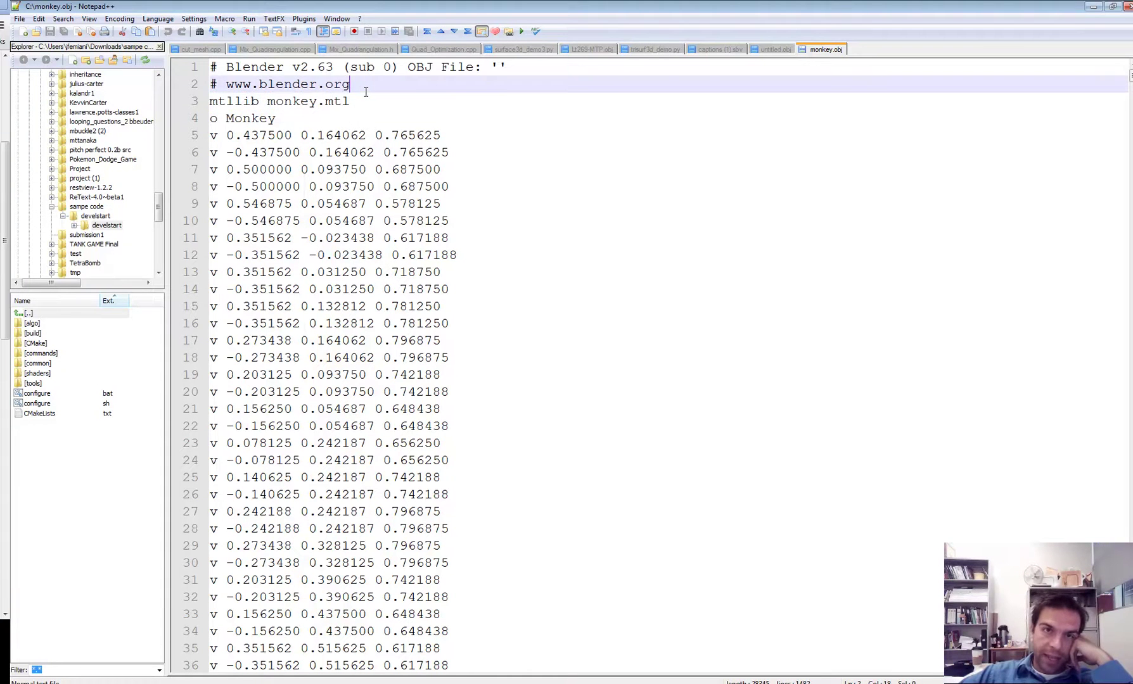
left_click(359, 99)
triple_click(359, 99)
left_click_drag(210, 119, 218, 120)
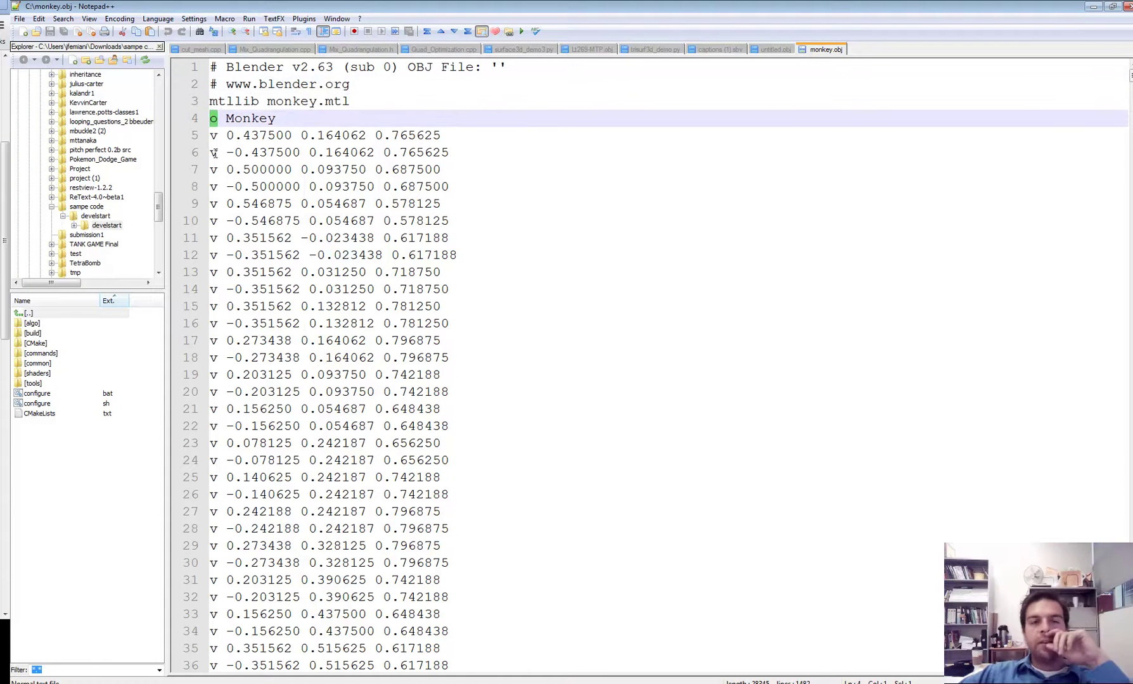
left_click_drag(293, 117, 210, 118)
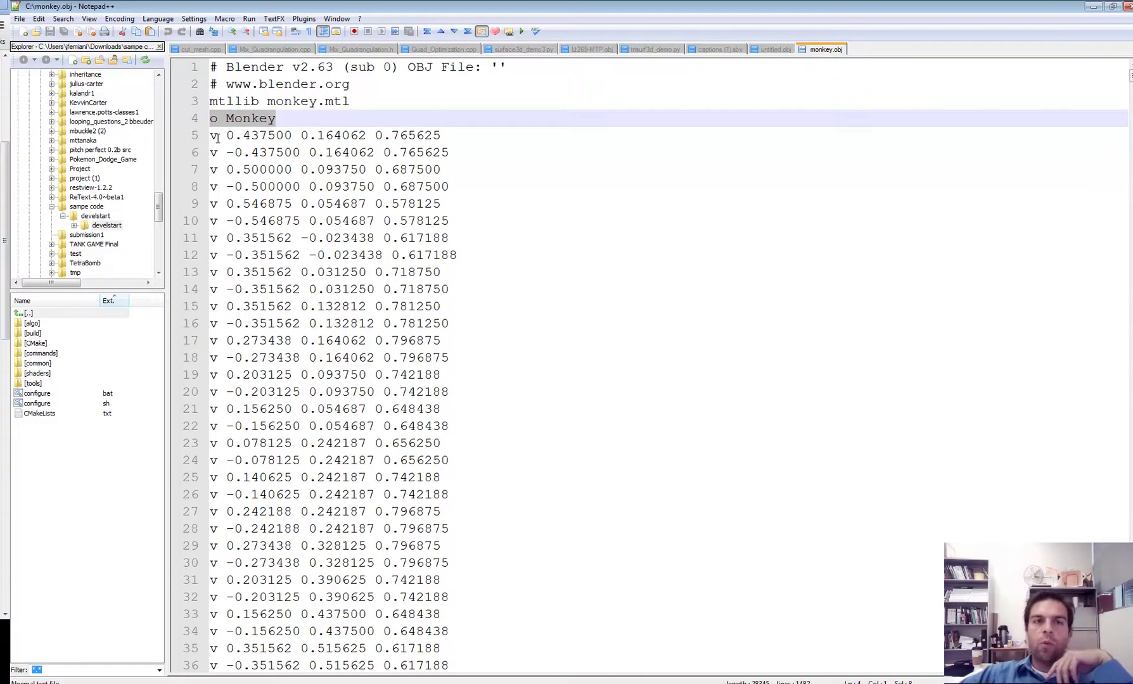
- Highlight the v vertex markers and the first vertex line's three coordinate values
double_click(214, 135)
left_click_drag(210, 119, 217, 118)
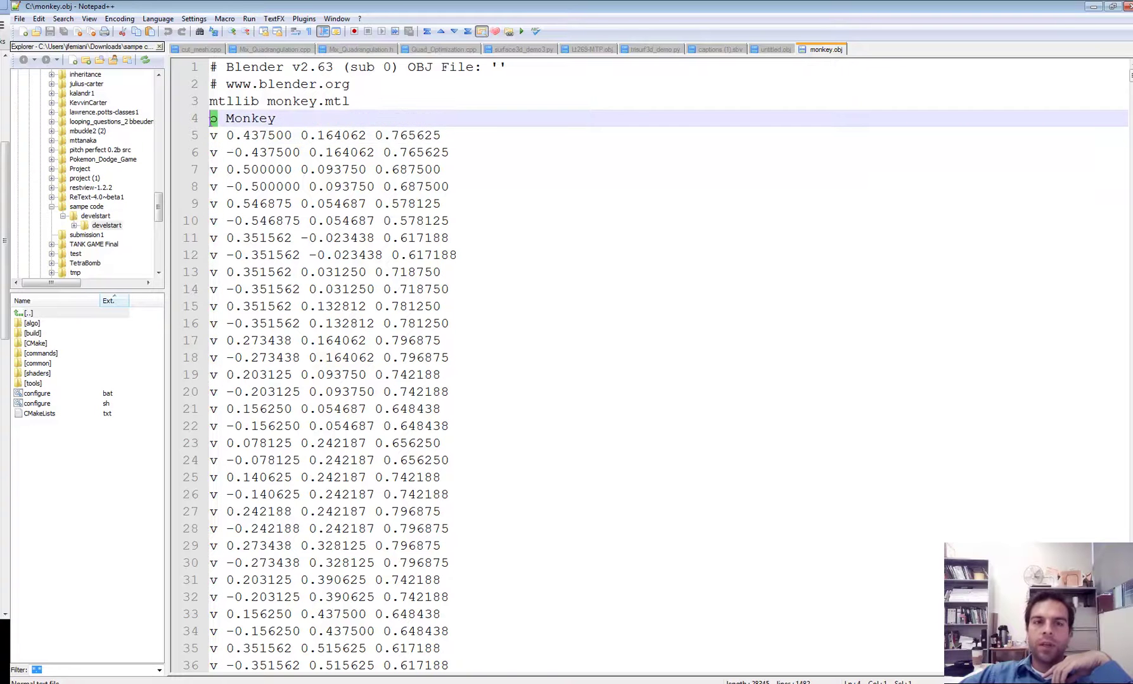
scroll(232, 147, "down", 1)
double_click(212, 85)
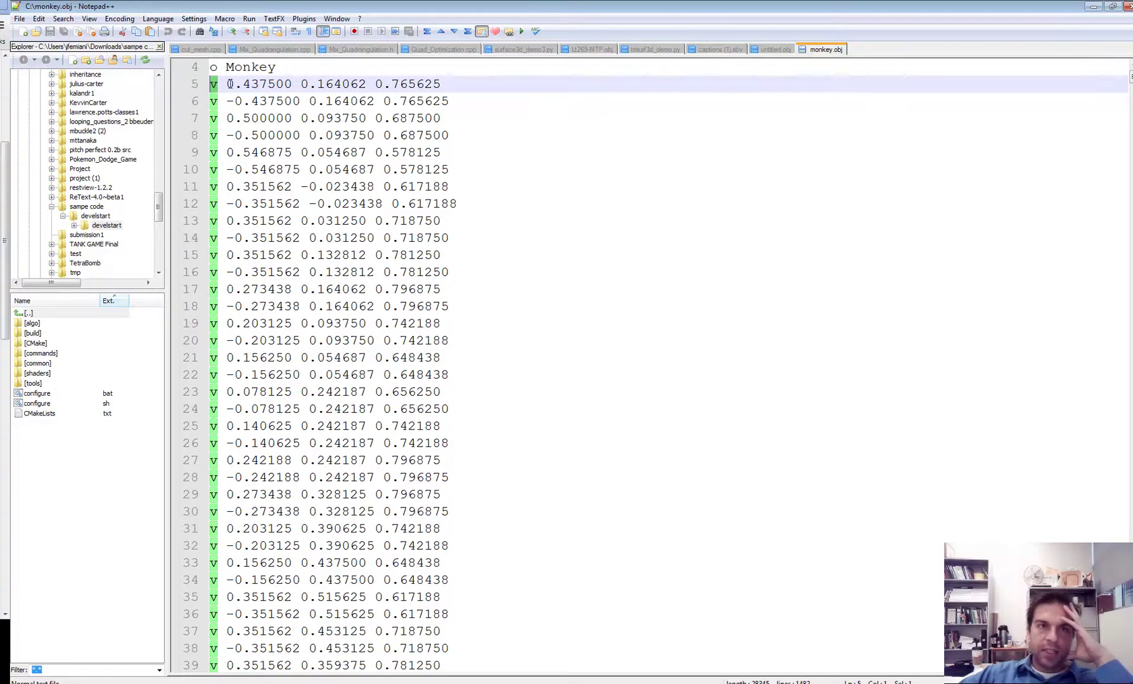
left_click_drag(228, 84, 444, 101)
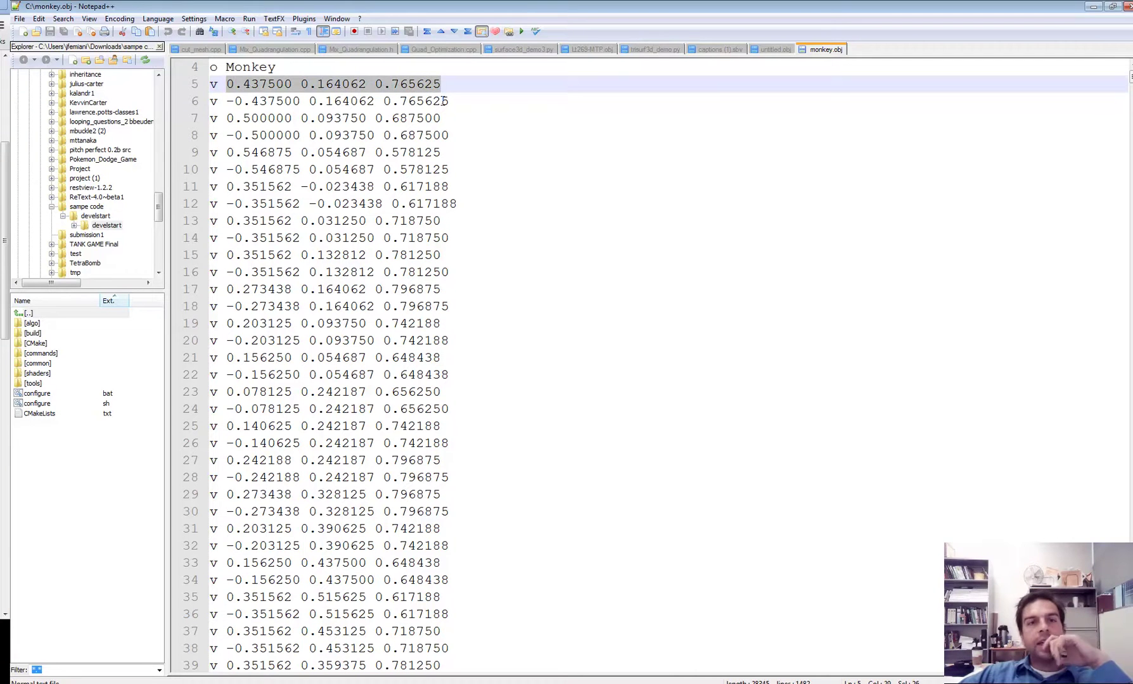
triple_click(260, 84)
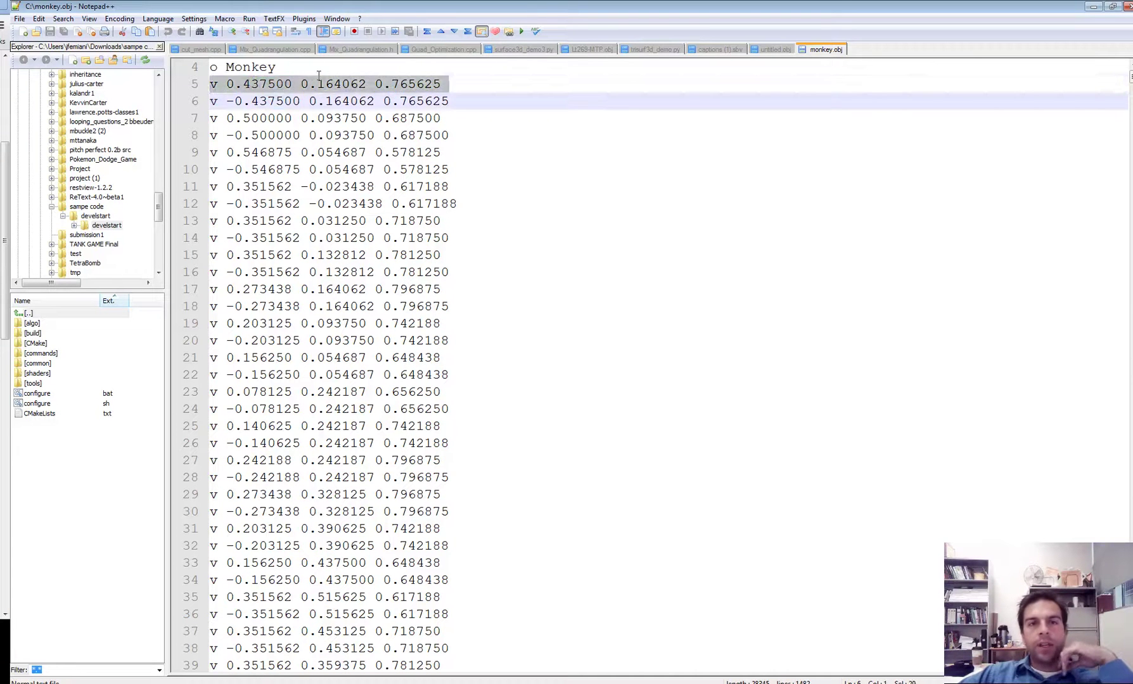
double_click(340, 84)
left_click_drag(228, 84, 415, 84)
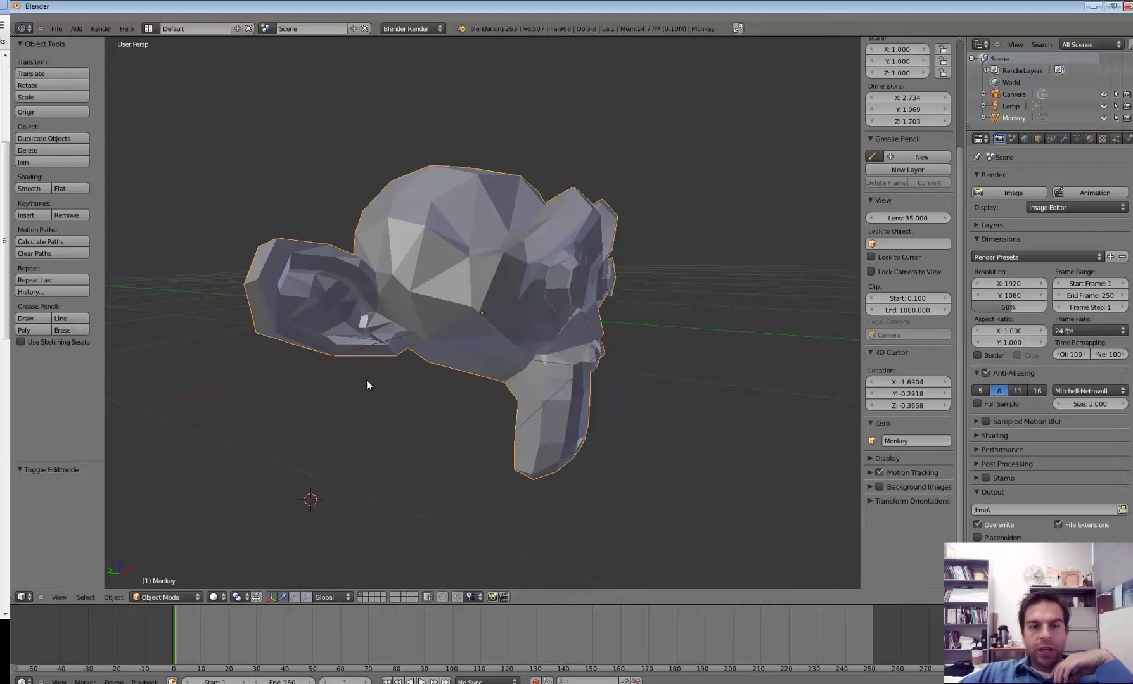
- Put the monkey in Edit Mode, select a vertex and orbit, then minimize Blender
left_click(164, 597)
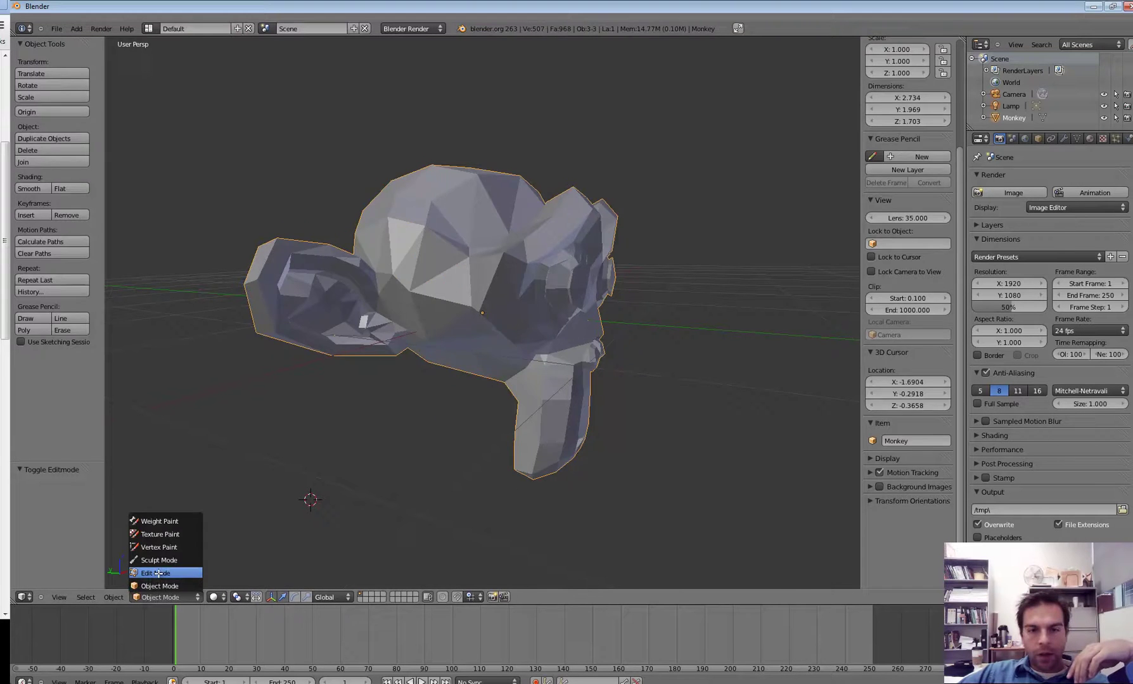
left_click(158, 571)
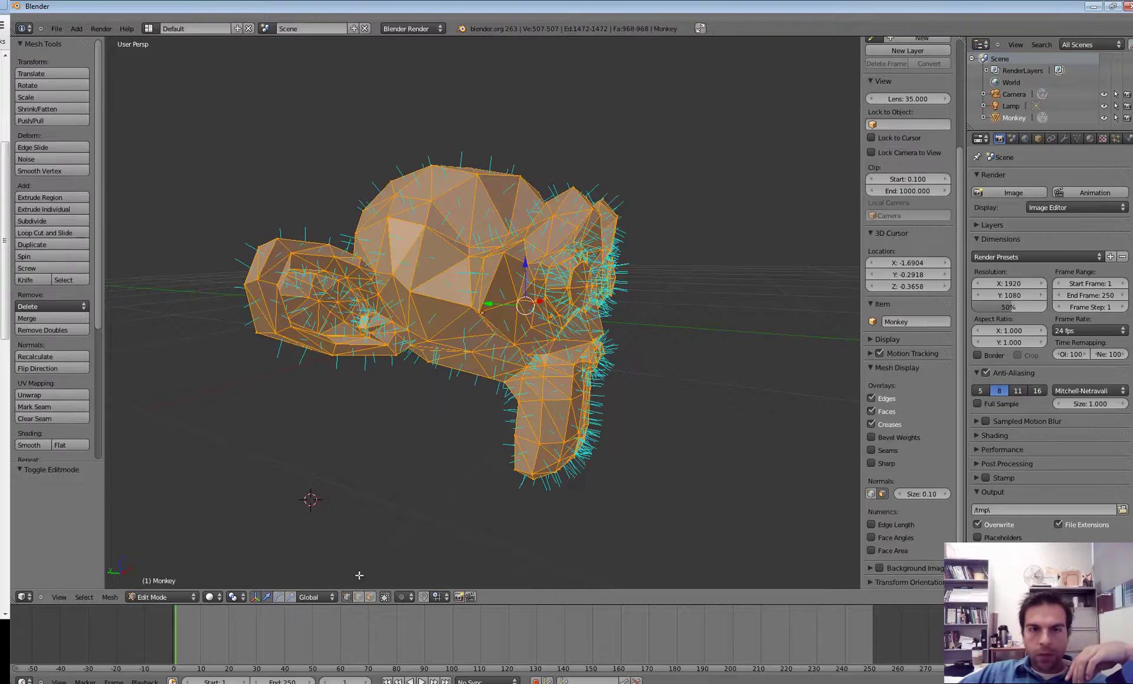
right_click(425, 228)
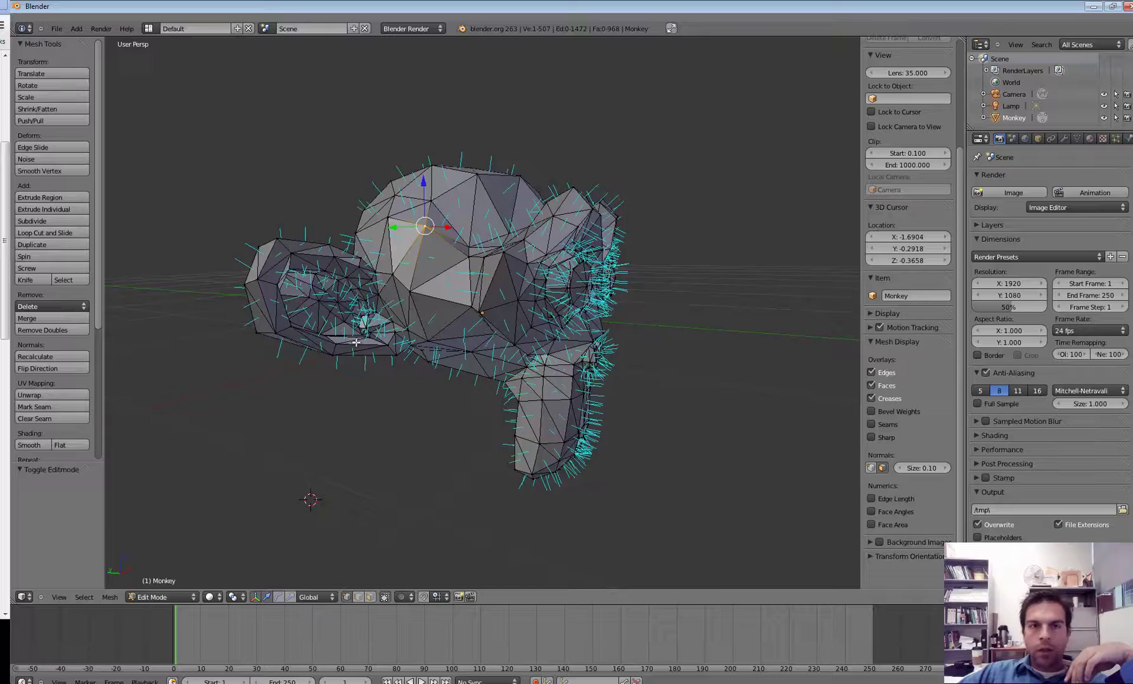
scroll(356, 342, "up", 8)
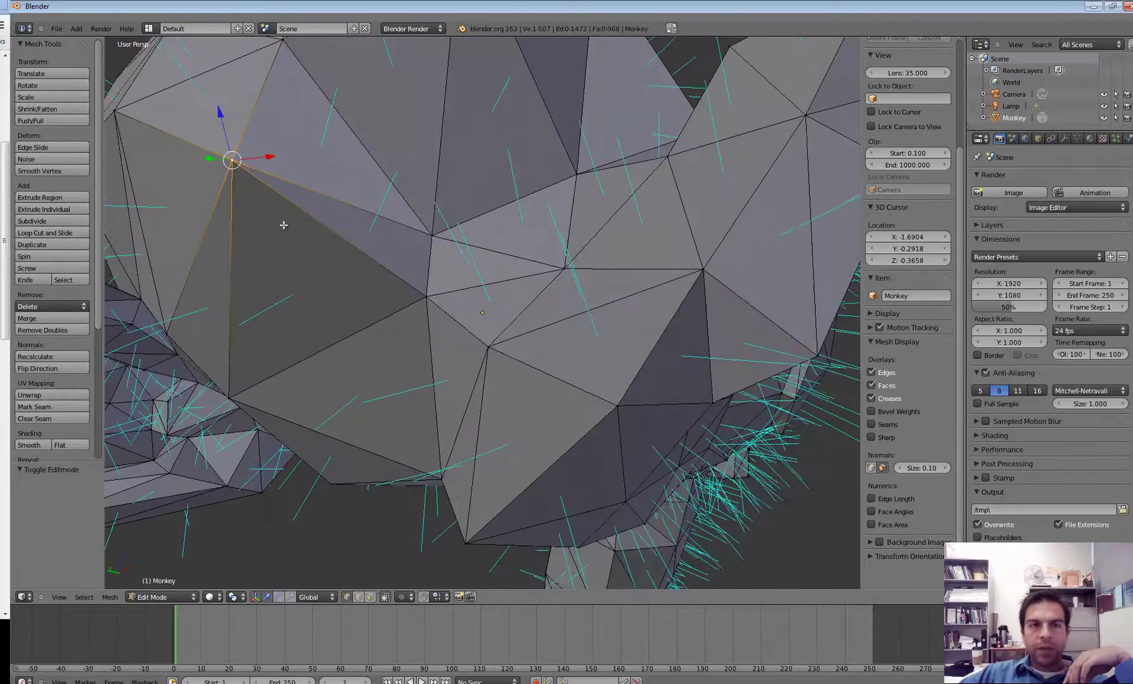
middle_click_drag(283, 225, 81, 199)
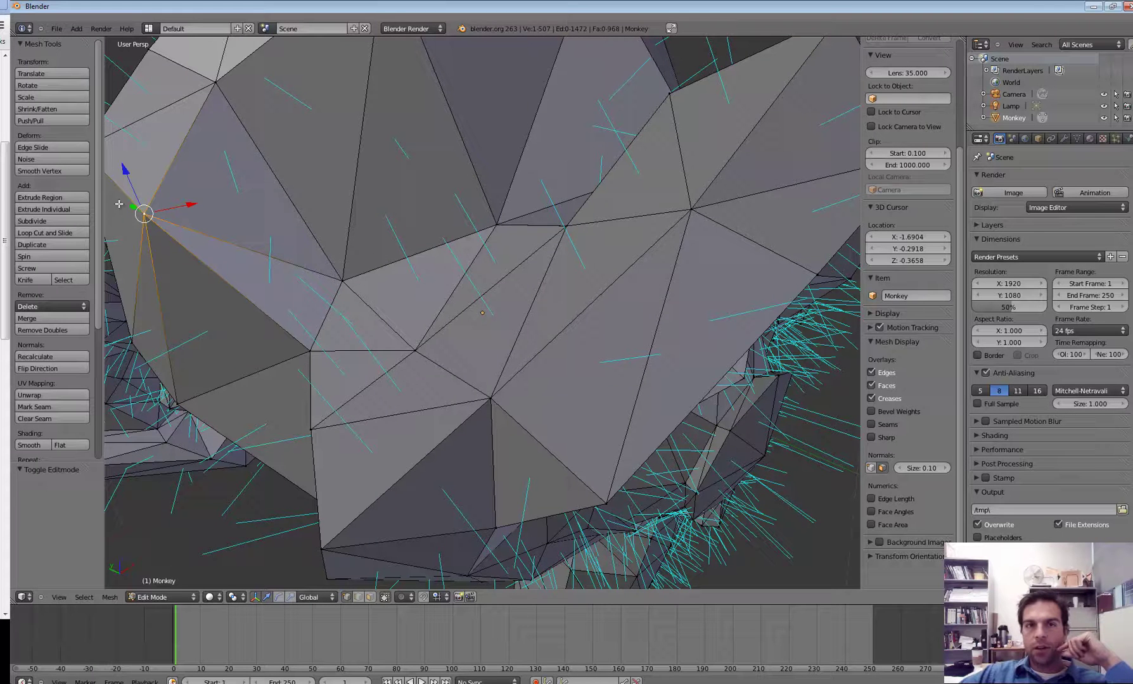
left_click(1094, 6)
- Highlight the usemtl, v, s off and f keywords to locate each block of monkey.obj
scroll(386, 153, "down", 6)
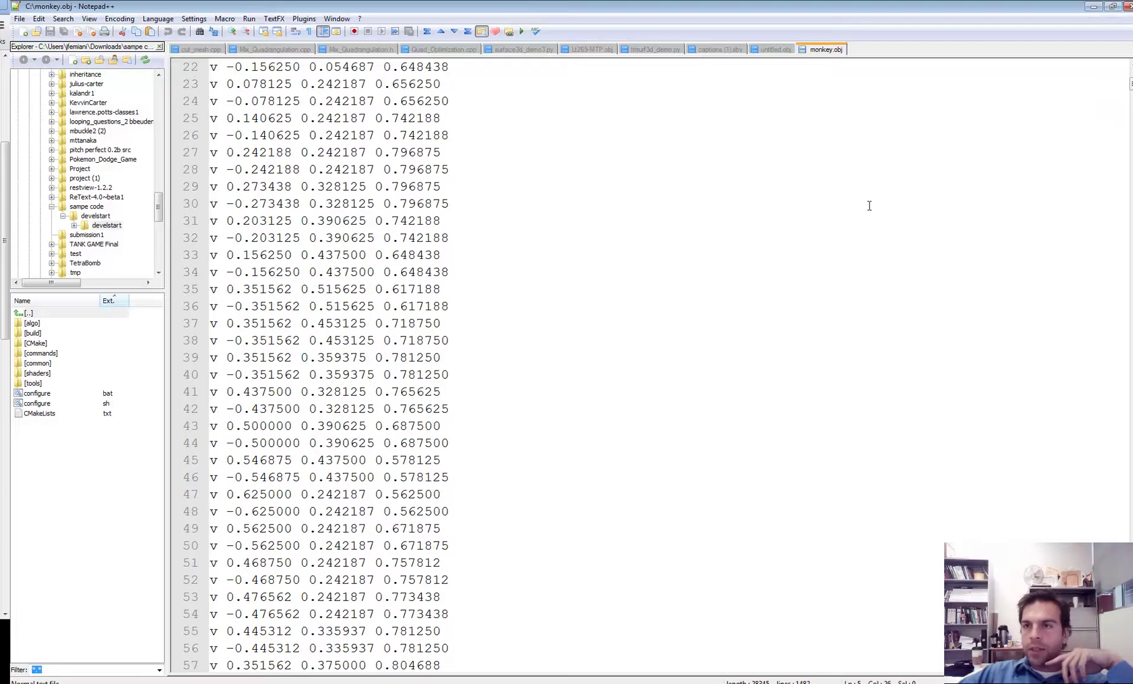
left_click_drag(1131, 83, 1131, 277)
scroll(456, 244, "up", 2)
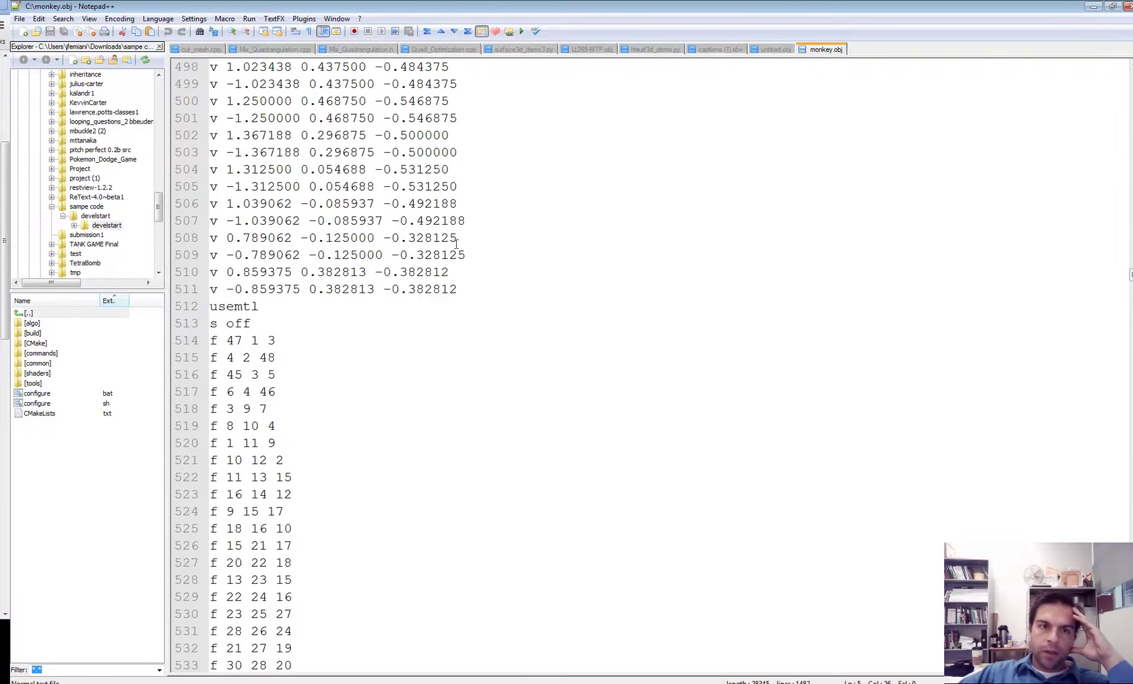
double_click(241, 310)
scroll(401, 266, "up", 1)
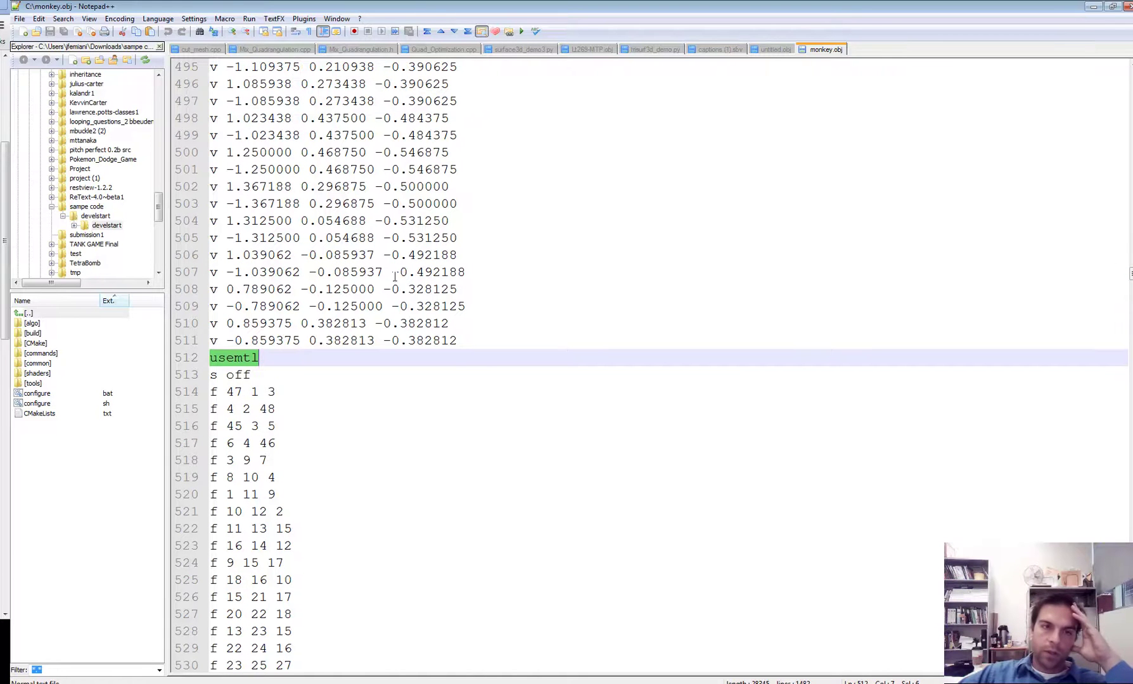
double_click(212, 340)
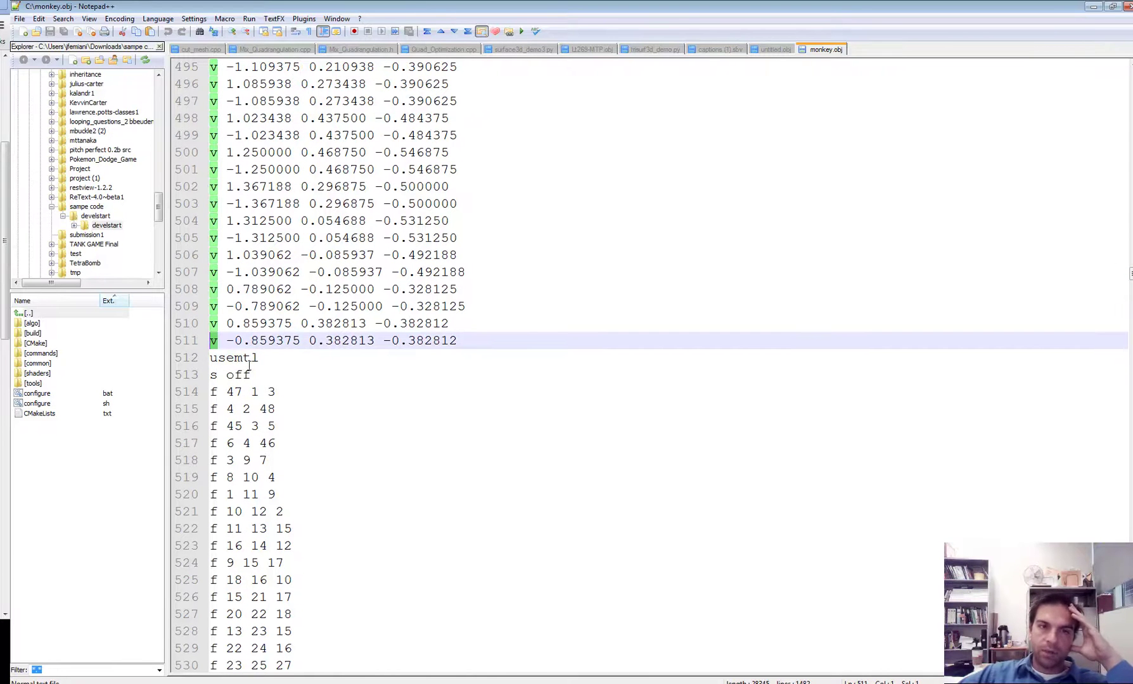
scroll(249, 366, "down", 2)
double_click(214, 272)
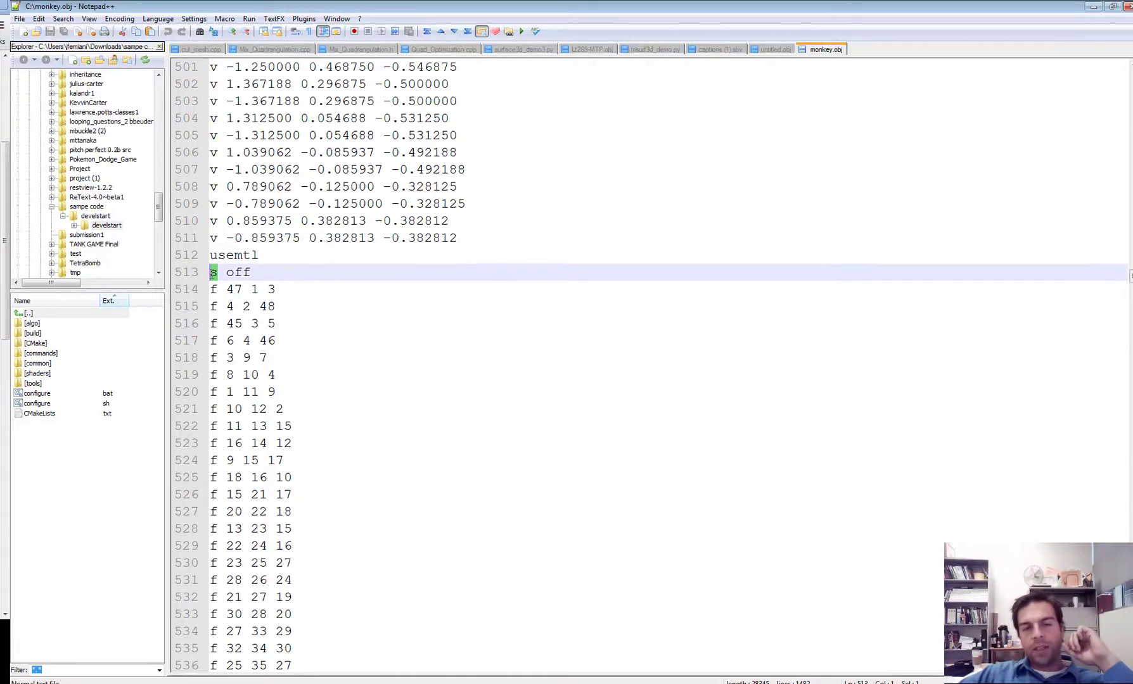
scroll(283, 335, "down", 1)
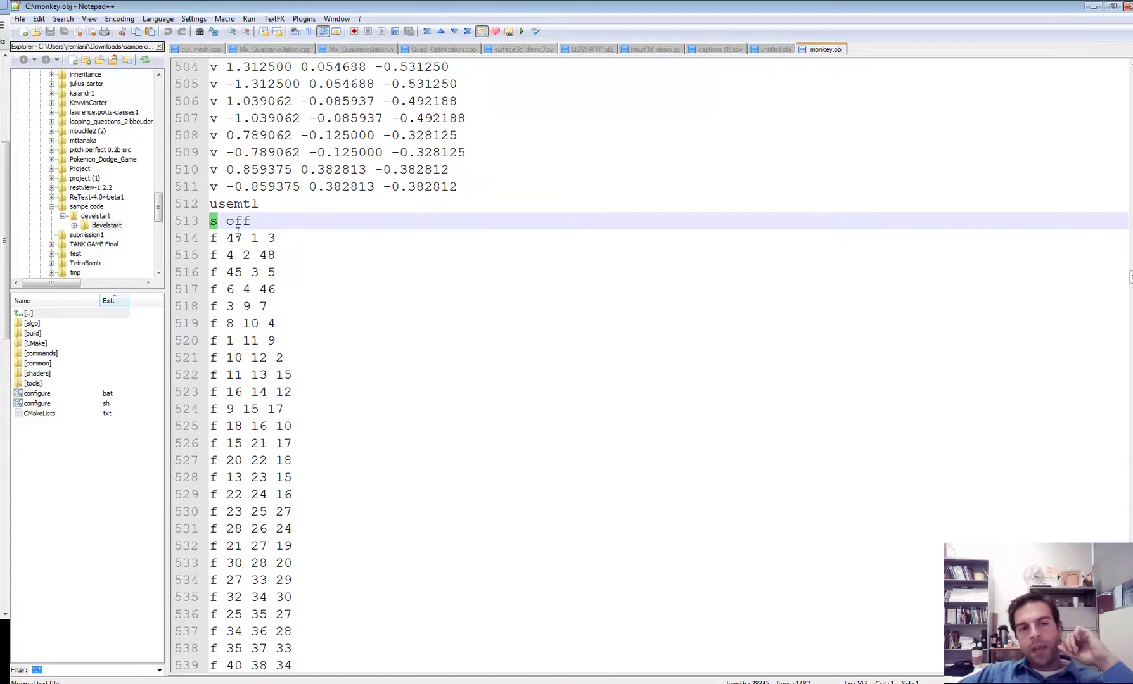
double_click(215, 238)
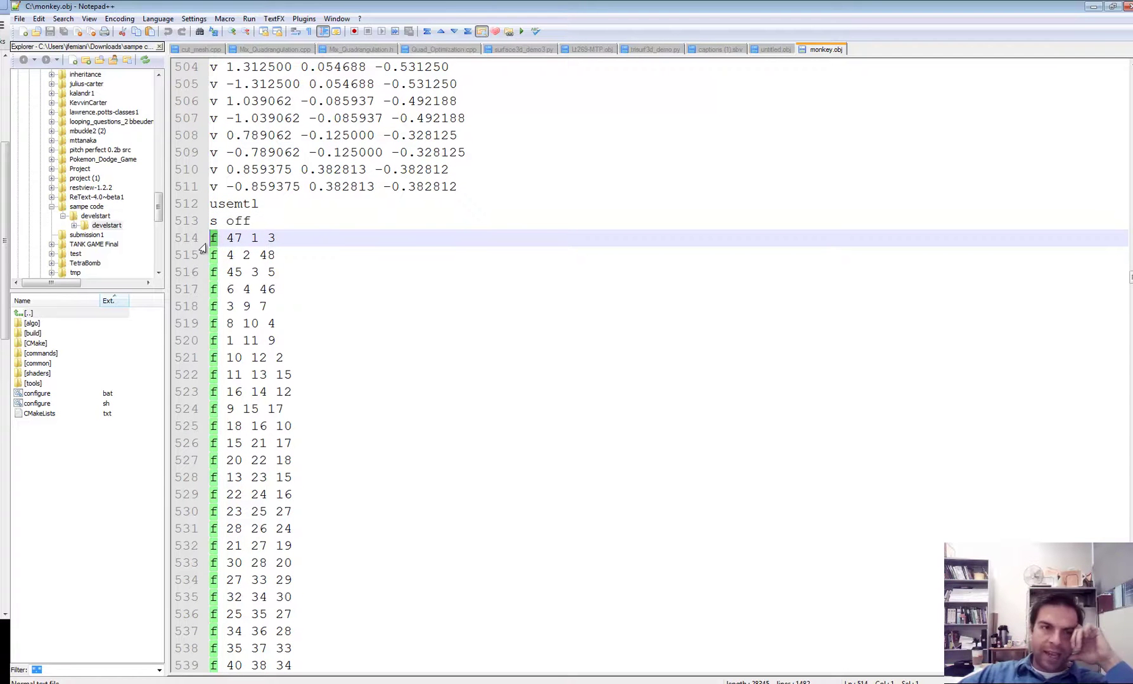
- Trace which faces share vertex indices 47, 1 and 3 from the first face line
left_click(233, 204)
scroll(228, 209, "down", 2)
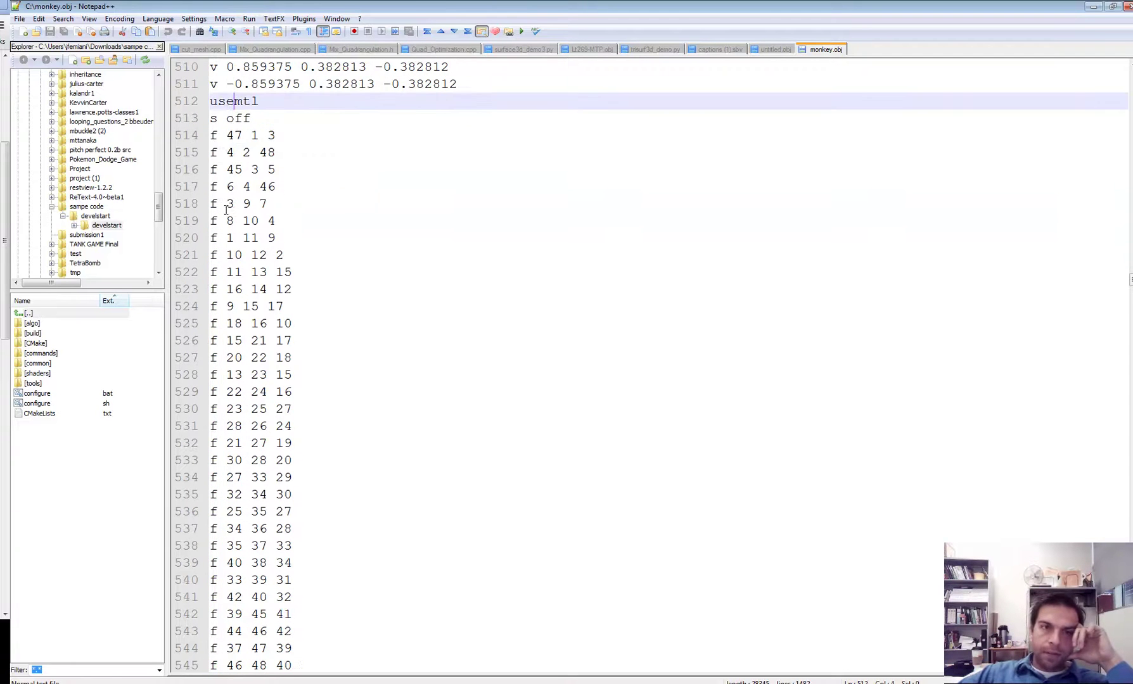
double_click(214, 136)
scroll(252, 237, "up", 1)
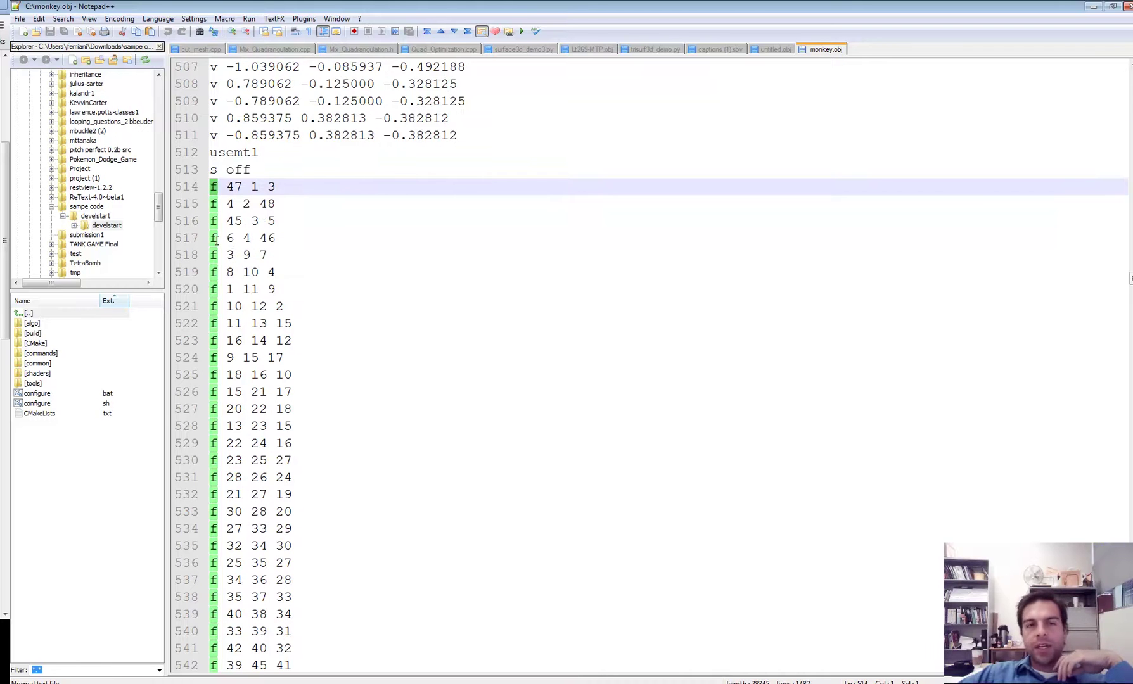
scroll(217, 239, "up", 2)
double_click(234, 289)
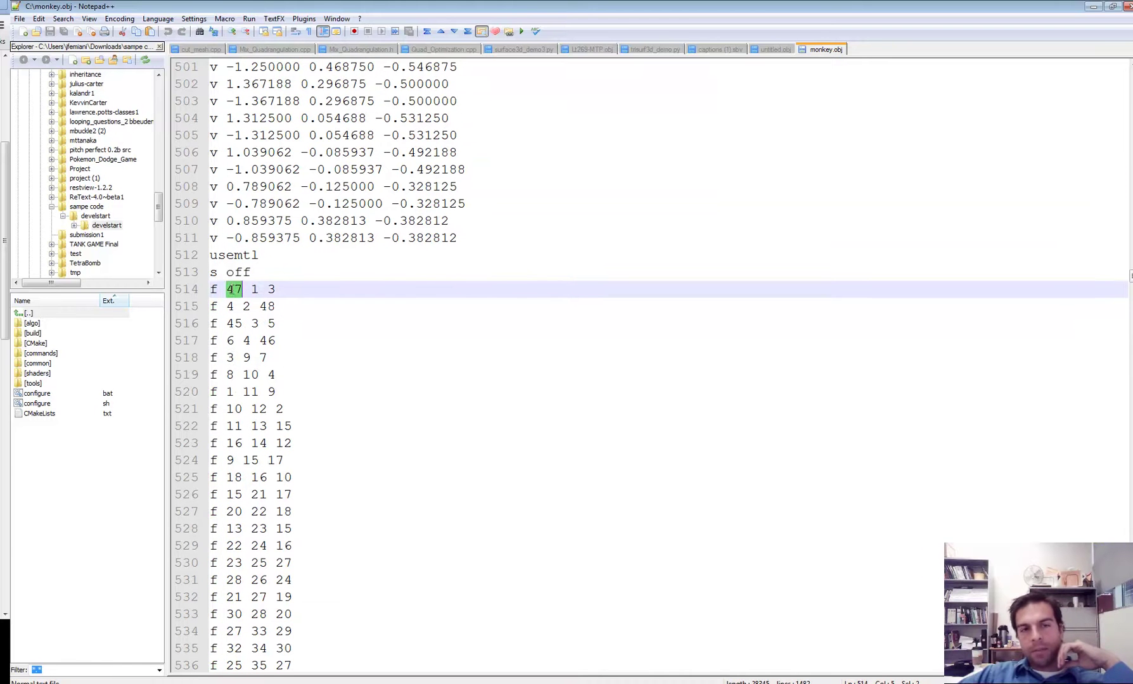
double_click(254, 289)
double_click(271, 289)
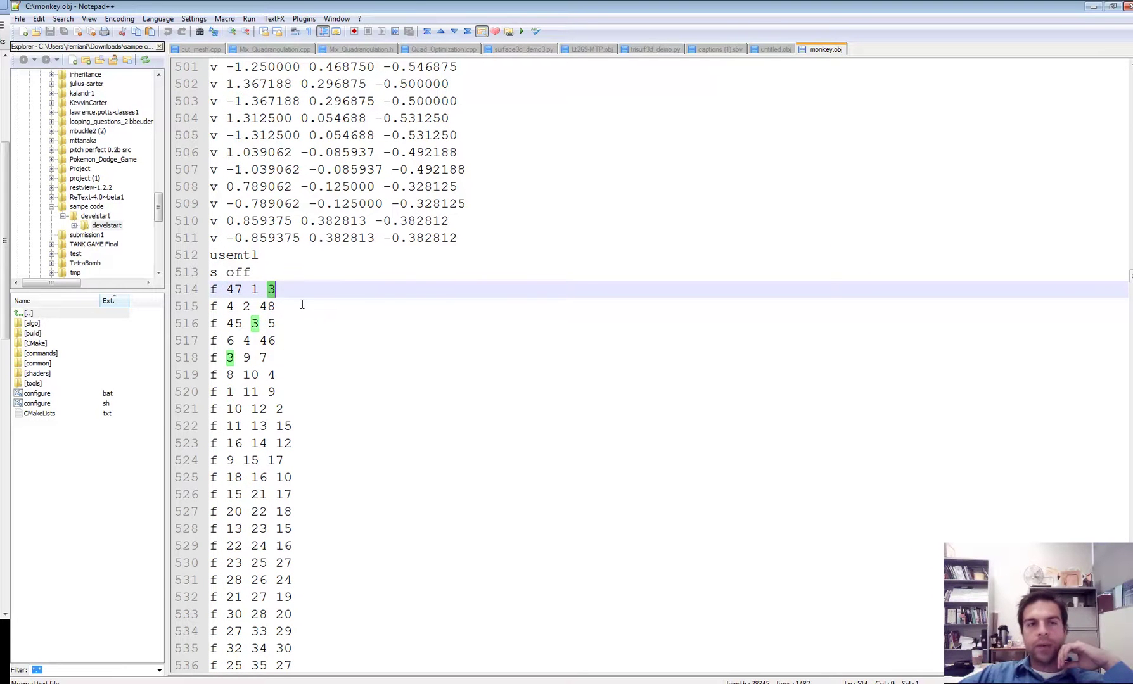
scroll(280, 188, "up", 3)
scroll(288, 366, "down", 2)
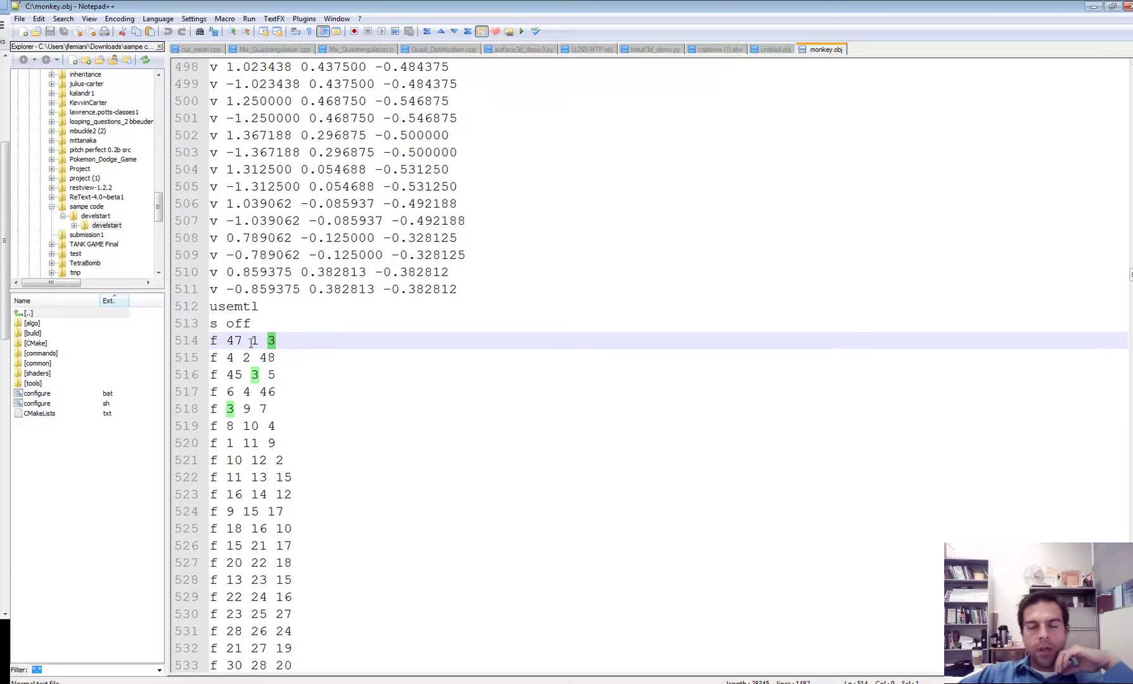
double_click(252, 341)
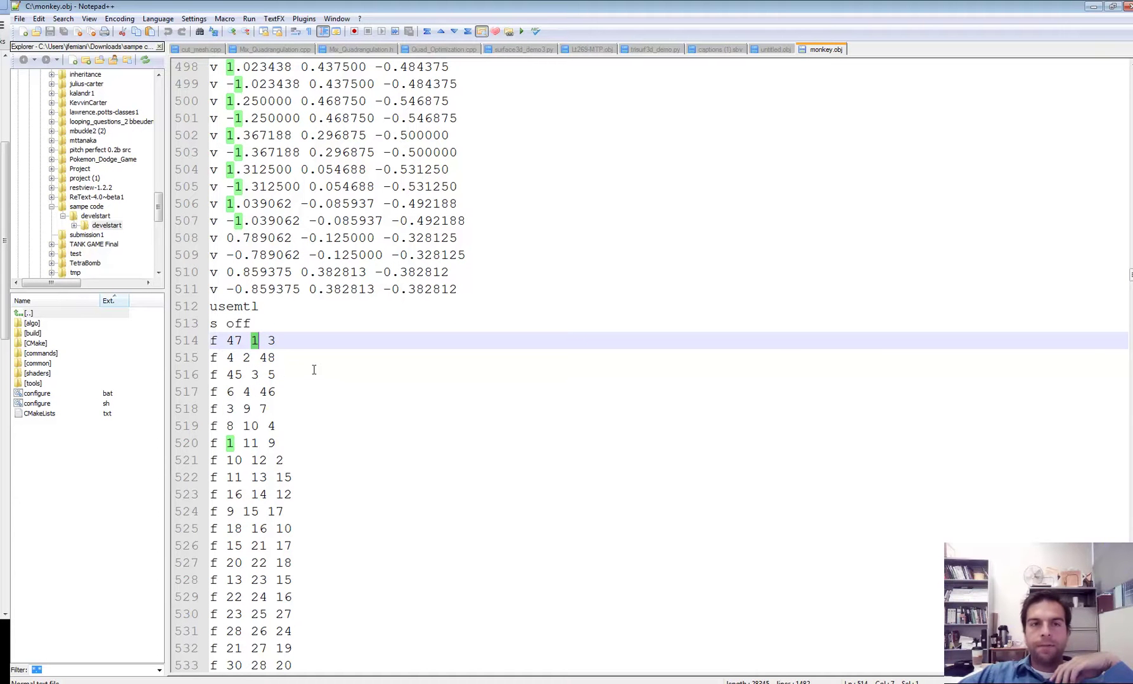
scroll(996, 63, "up", 20)
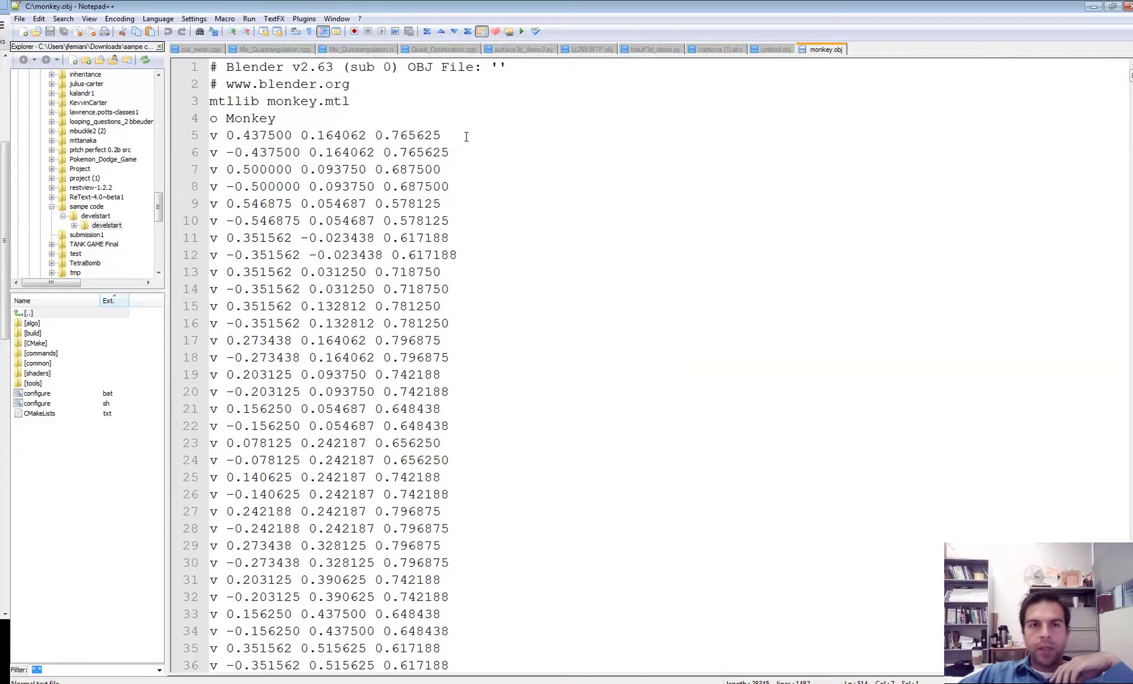
- Select the first vertex's coordinates on line 5, then highlight vertices 47, 1, 3, 4, 2 and 48 in the first faces
left_click_drag(466, 136, 226, 135)
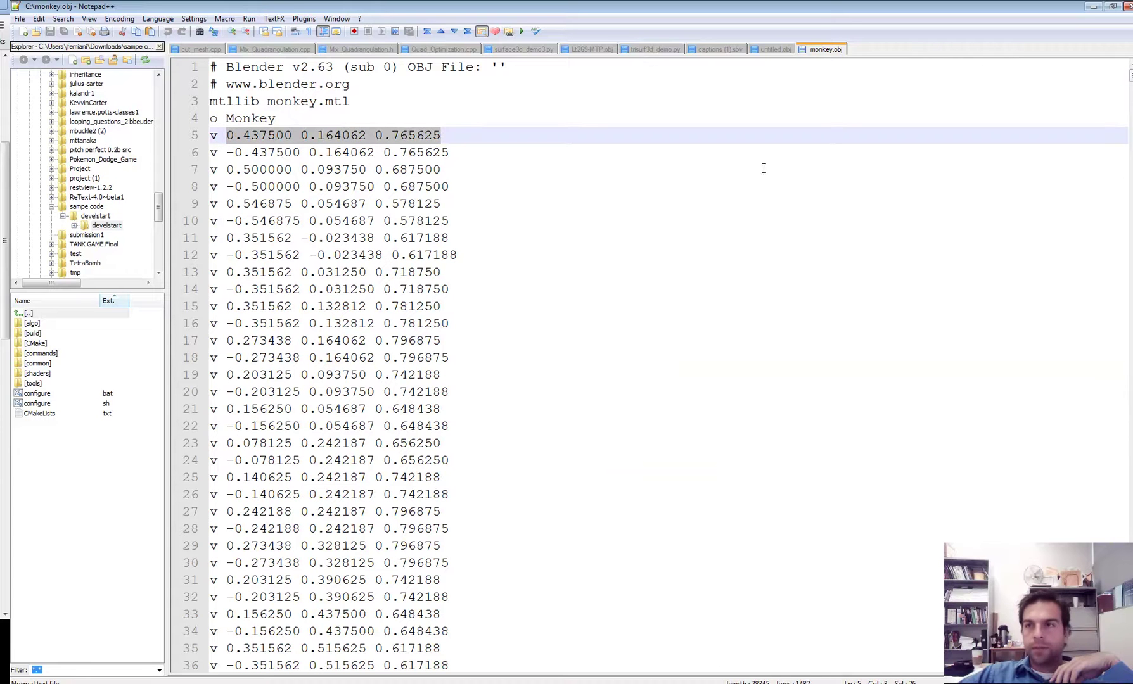
left_click_drag(1130, 79, 1130, 279)
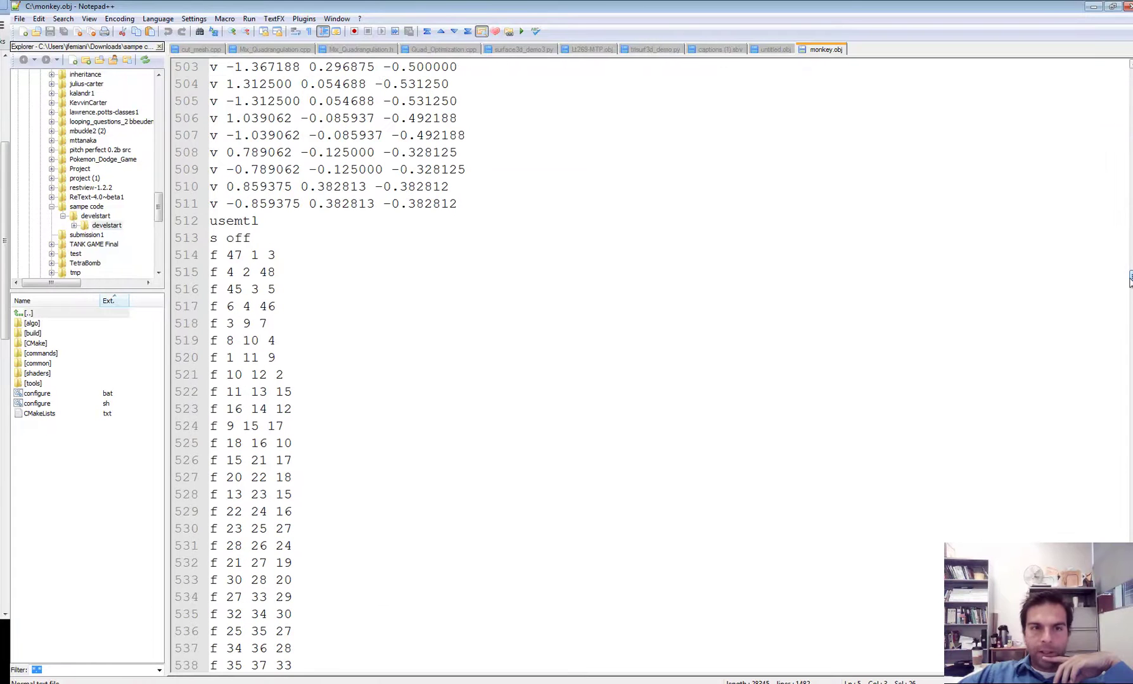
left_click(223, 257)
double_click(234, 255)
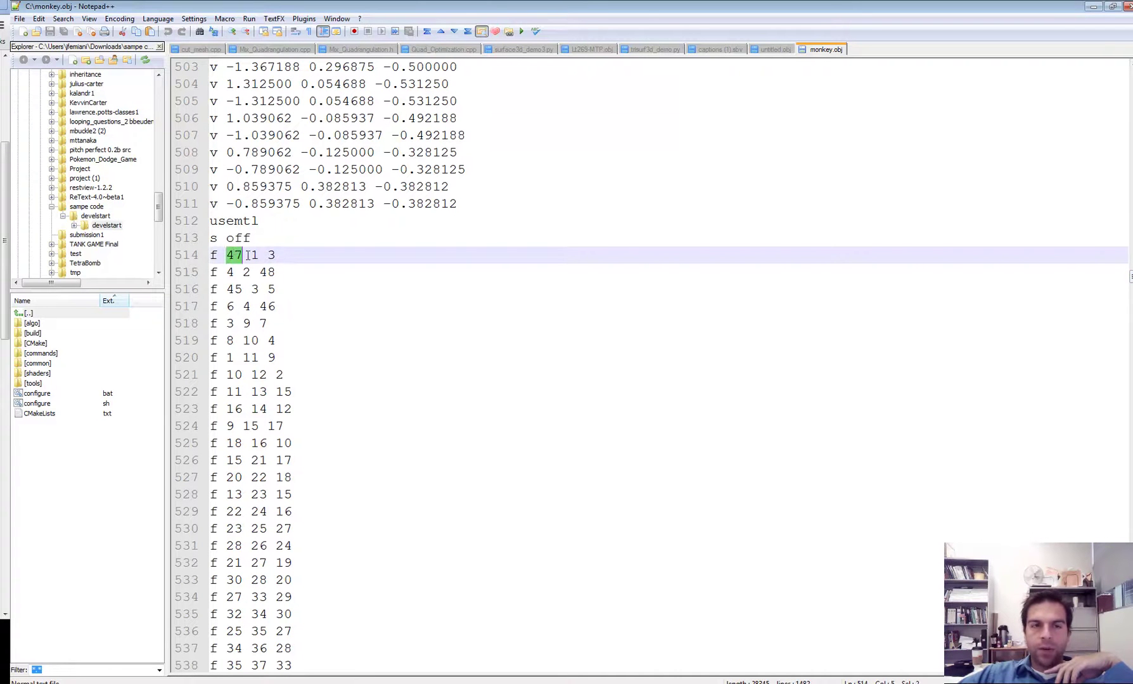
double_click(254, 255)
double_click(271, 255)
double_click(230, 271)
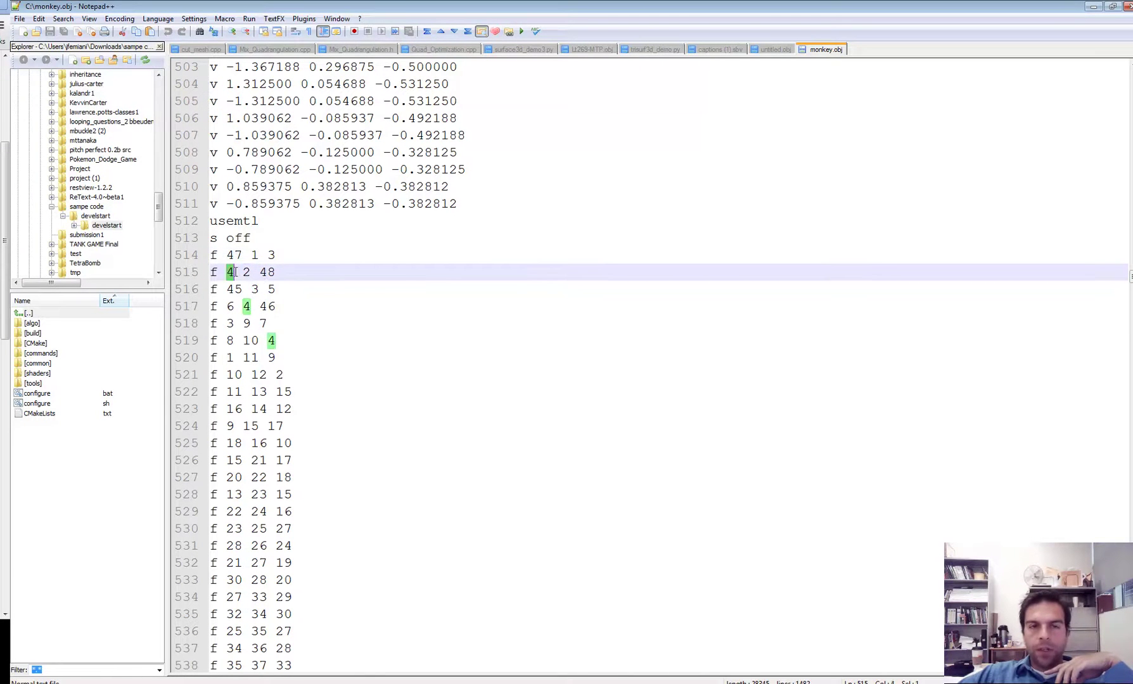
double_click(246, 272)
double_click(266, 272)
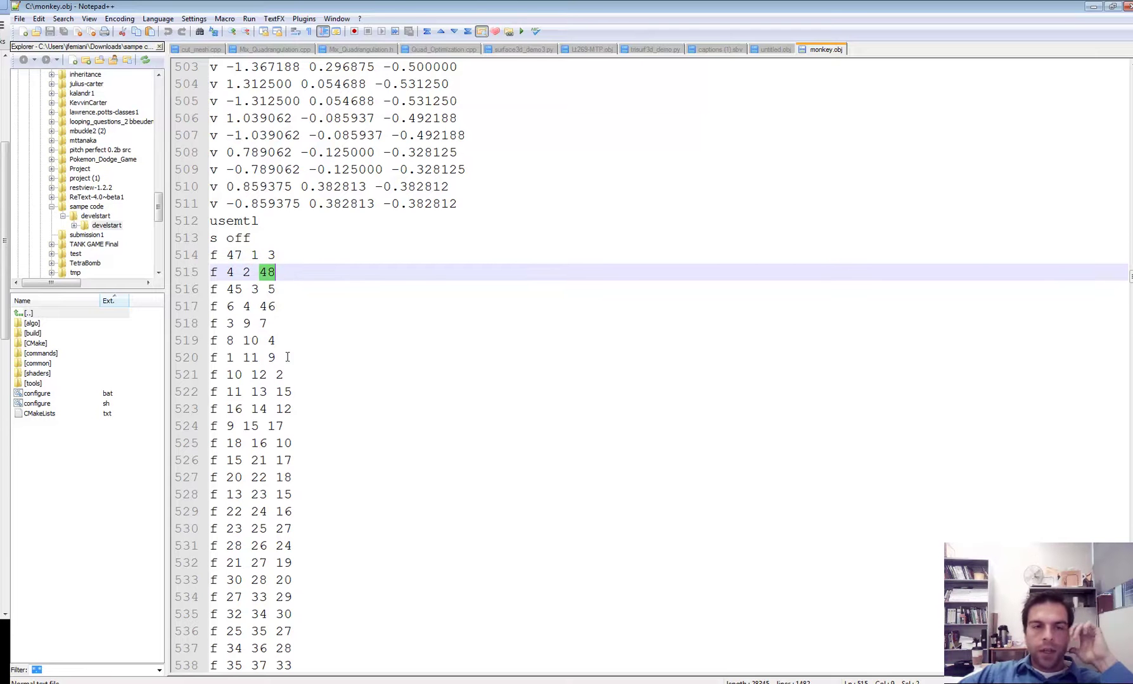
scroll(338, 324, "down", 15)
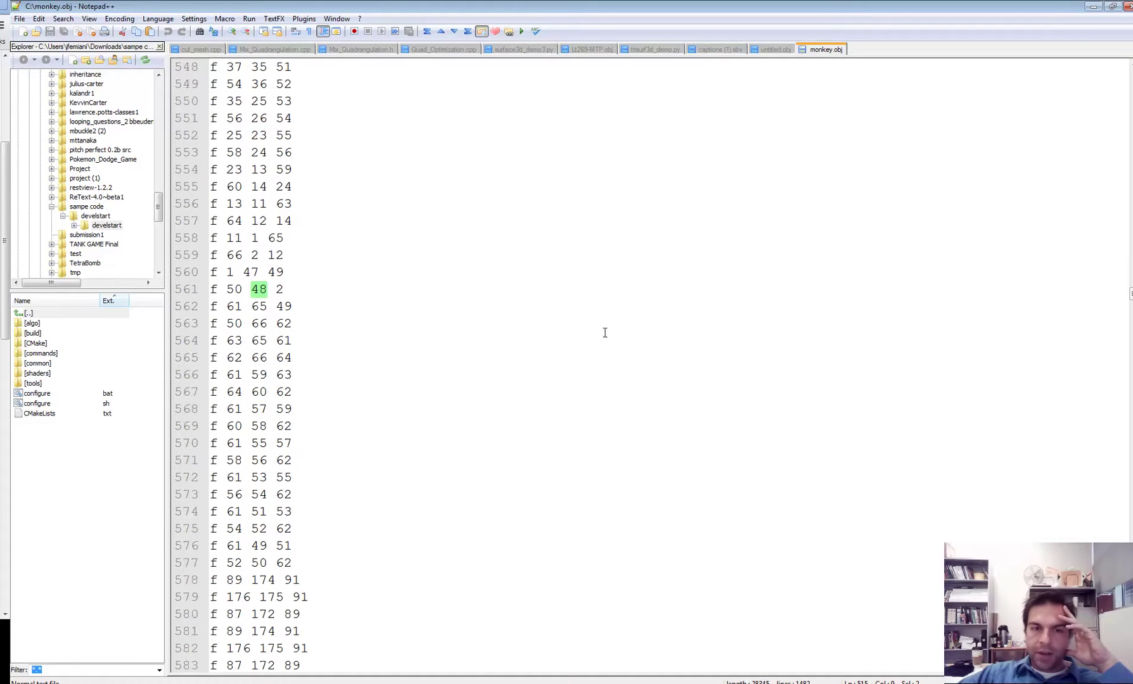
scroll(620, 317, "down", 2)
left_click_drag(1130, 298, 353, 431)
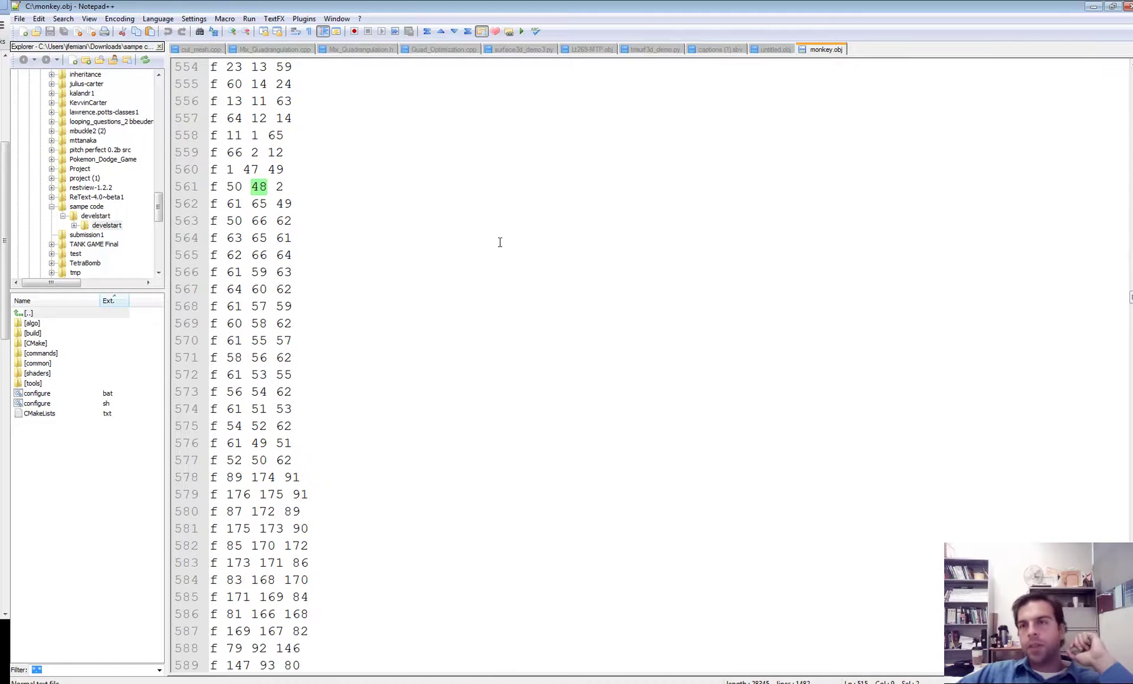
- Return to Blender and choose the Wavefront OBJ export format
left_click(1095, 10)
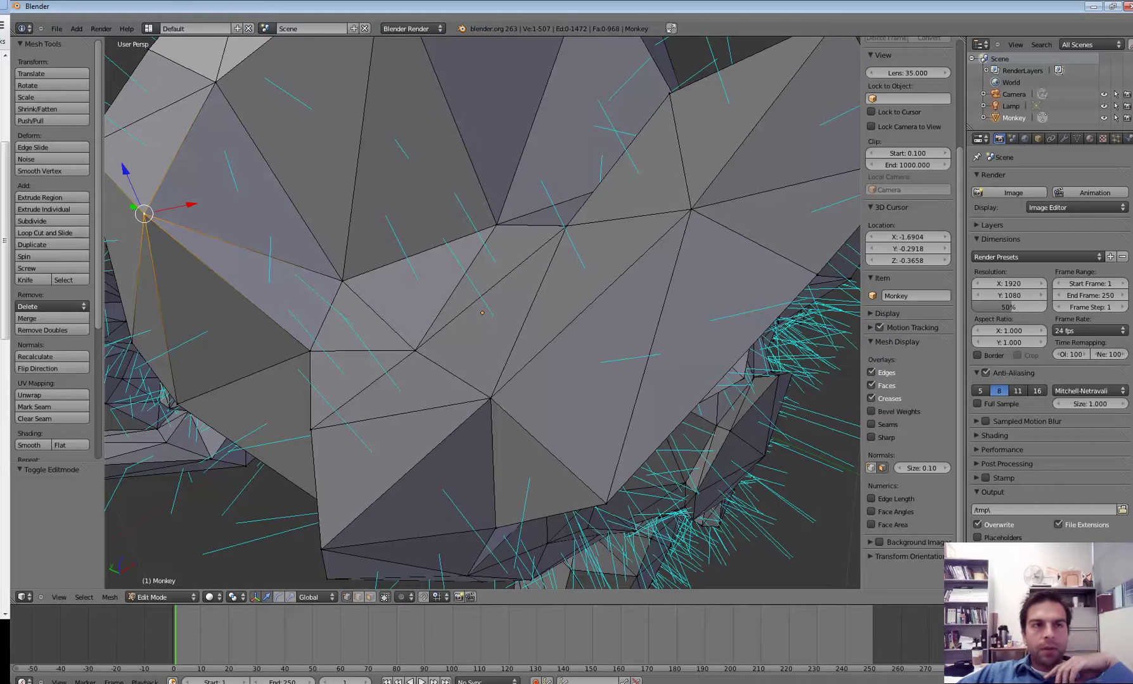
left_click(56, 29)
mouse_move(101, 222)
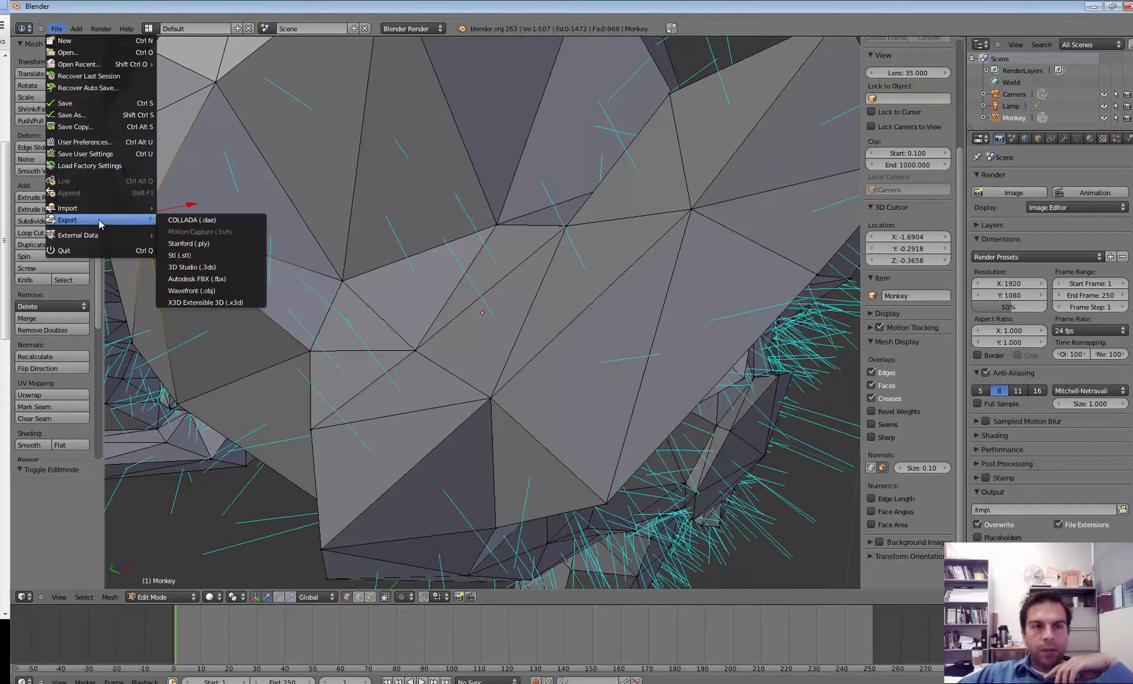
left_click(196, 291)
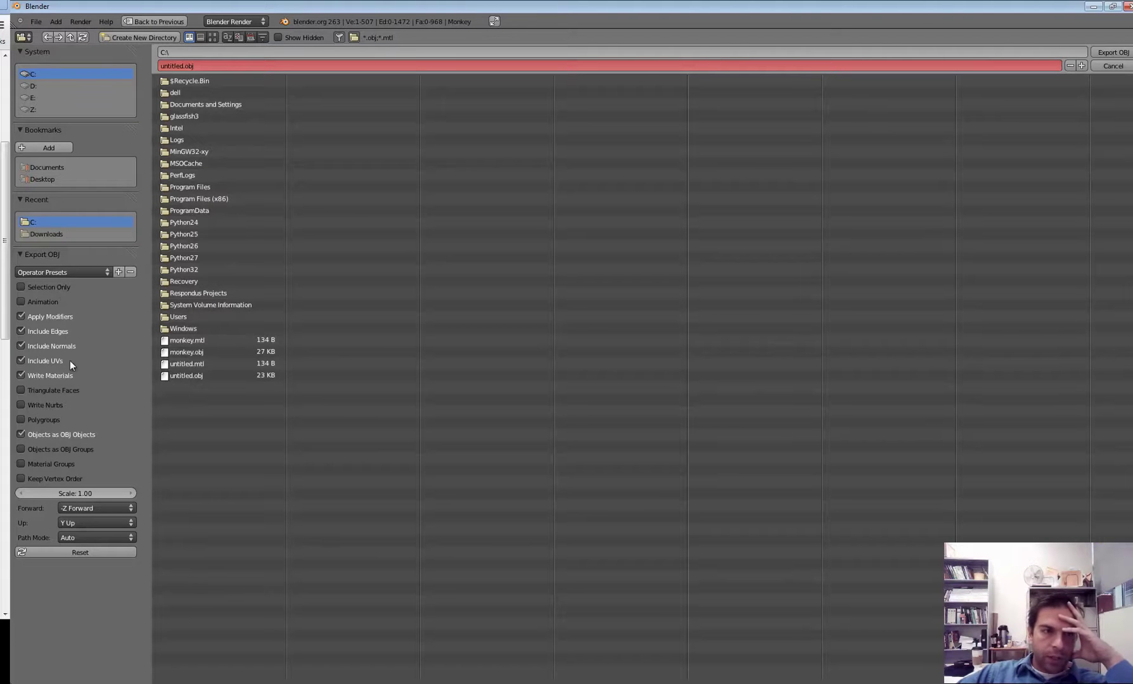
- Export monkey.obj with triangulated faces, leaving out materials, UVs and edges
left_click(24, 390)
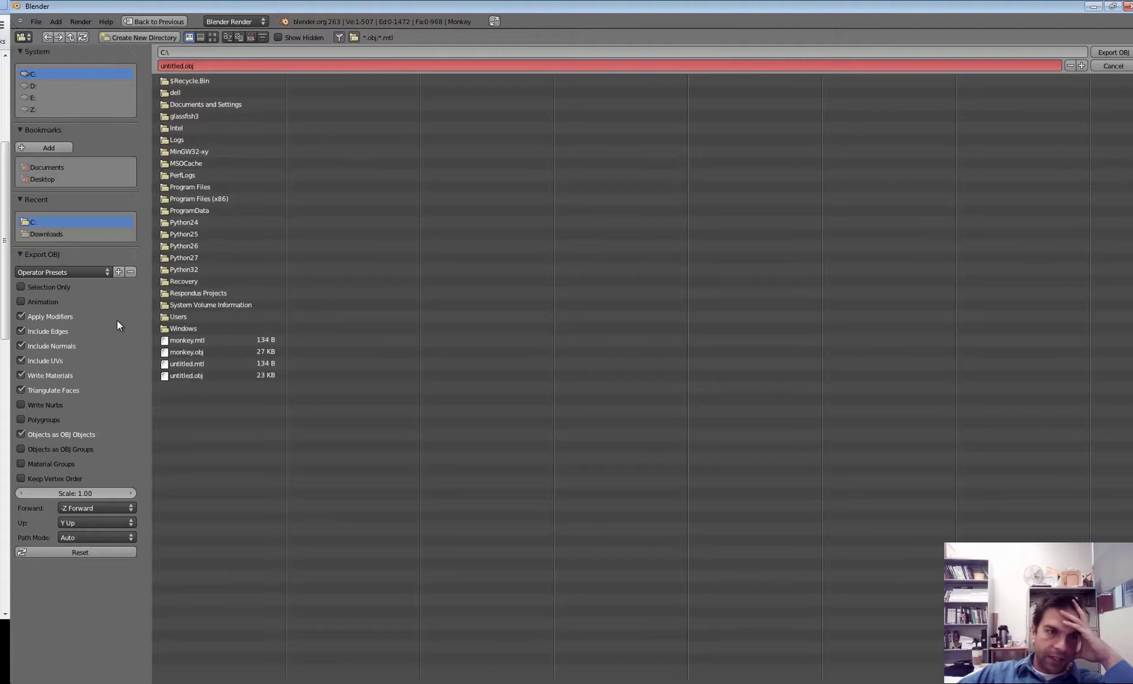
left_click(22, 376)
left_click(19, 360)
left_click(19, 331)
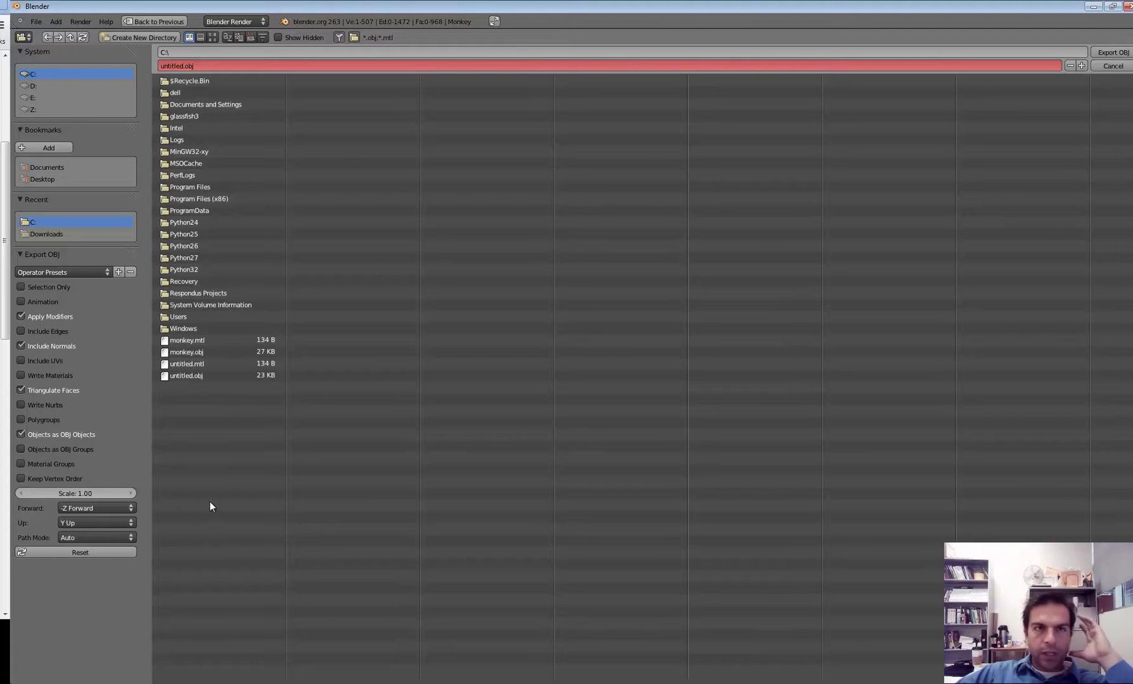
left_click(182, 359)
left_click(190, 354)
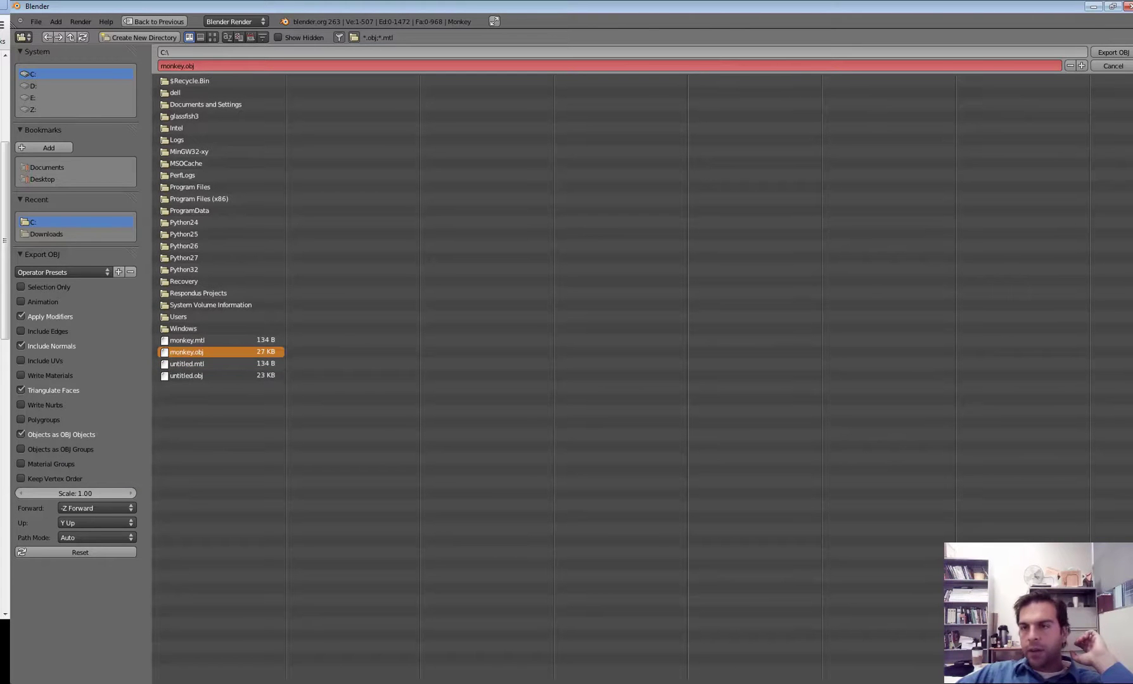
left_click(1118, 54)
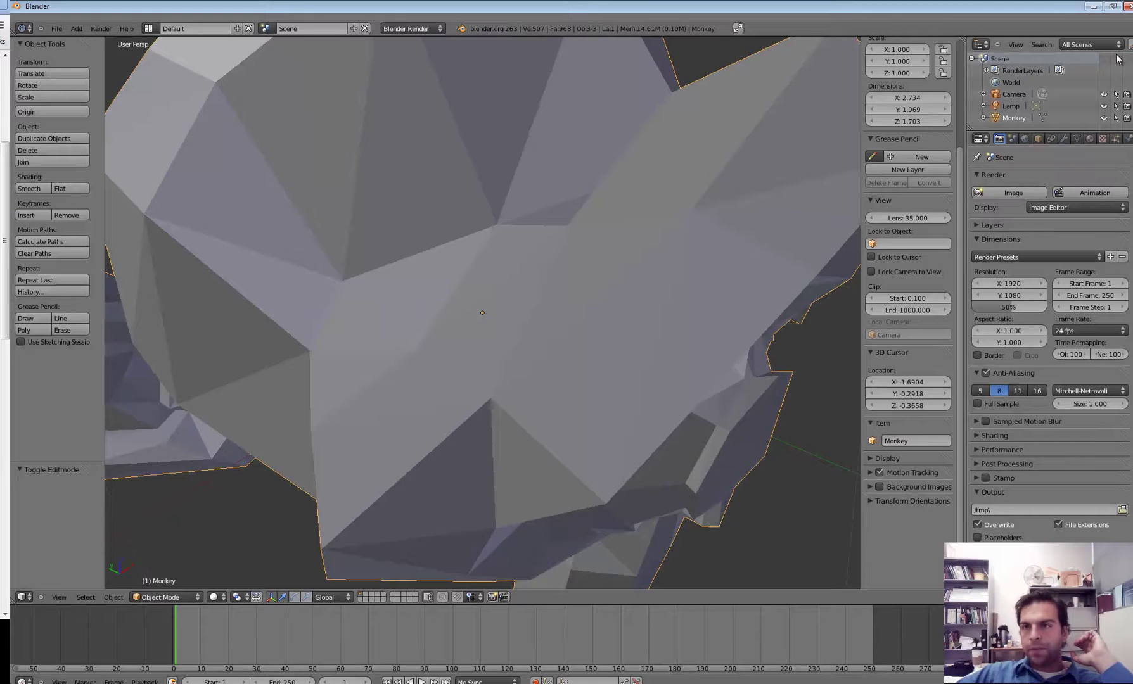
- Reload the re-exported monkey.obj in Notepad++ and highlight the v vertex lines ending at 499
left_click(1091, 6)
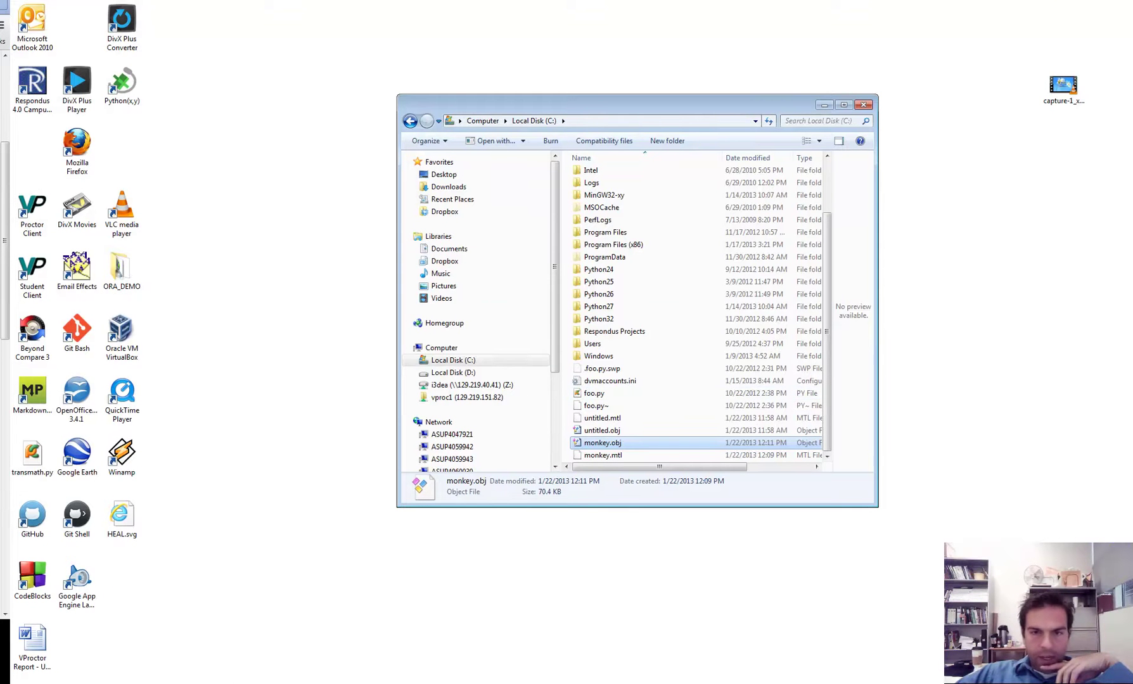
key("Return")
key("Return")
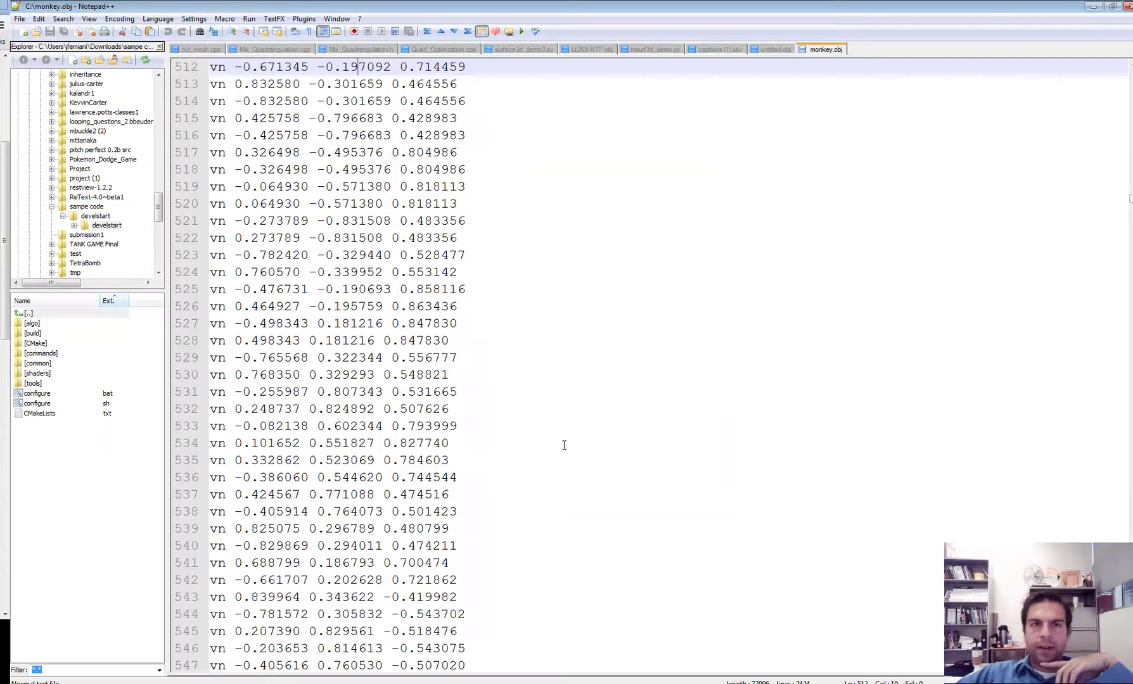
scroll(594, 210, "up", 6)
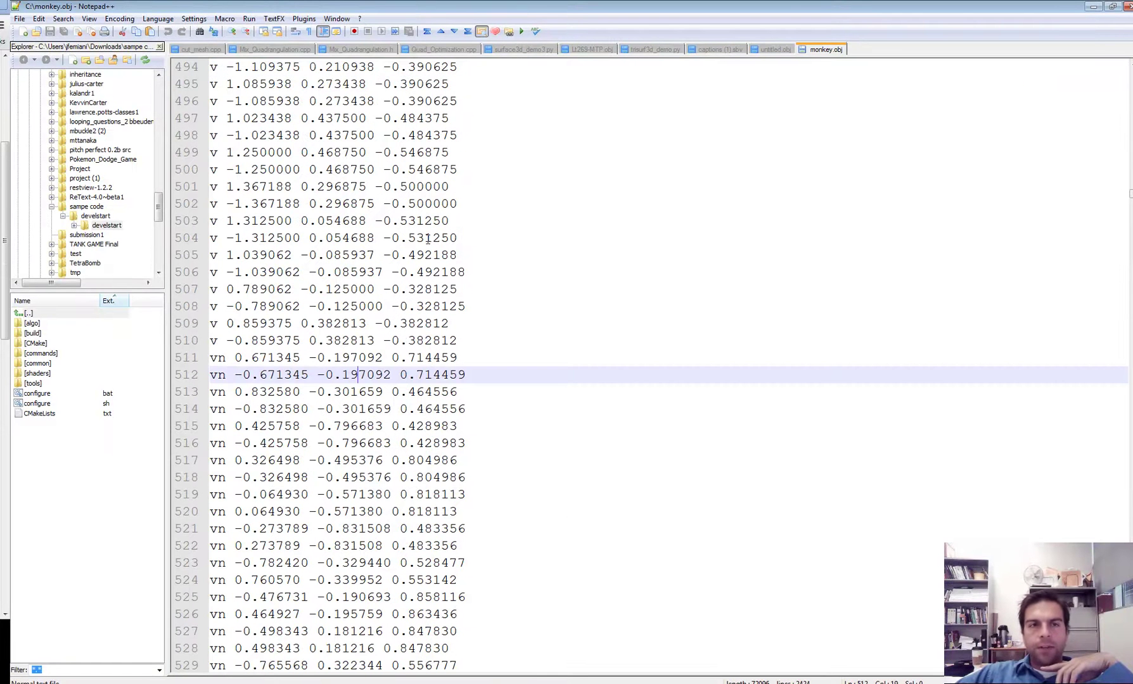
left_click_drag(227, 152, 472, 153)
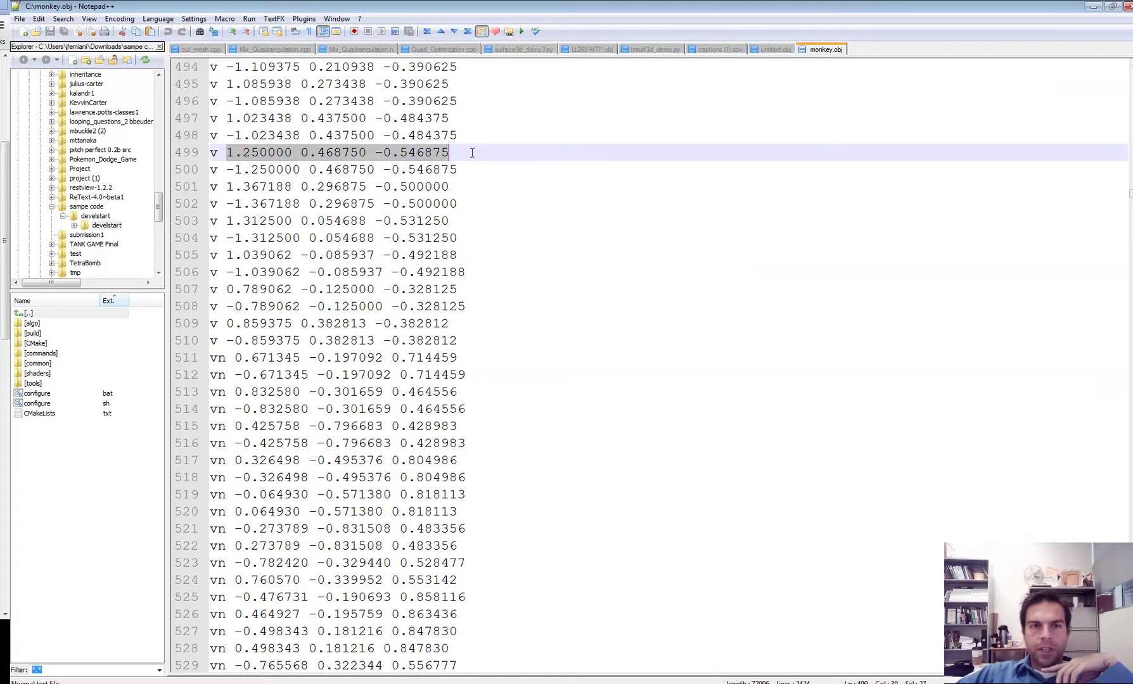
double_click(214, 153)
- Compare the vn normal lines starting at line 511 against the v vertex lines
scroll(255, 201, "down", 4)
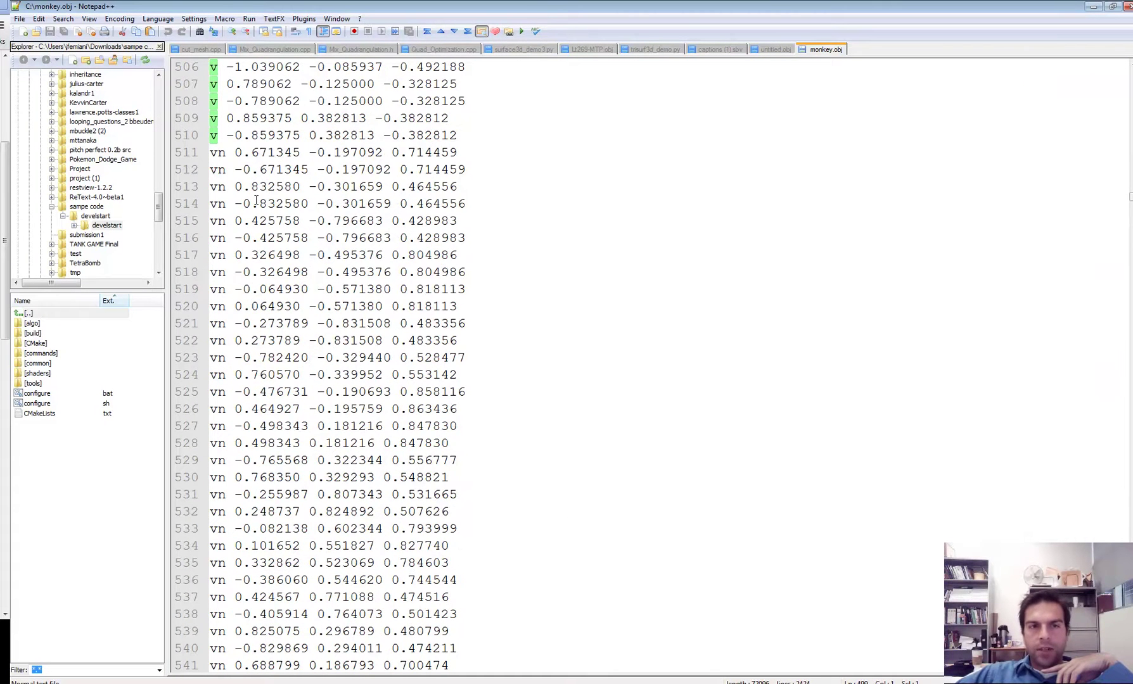
double_click(217, 153)
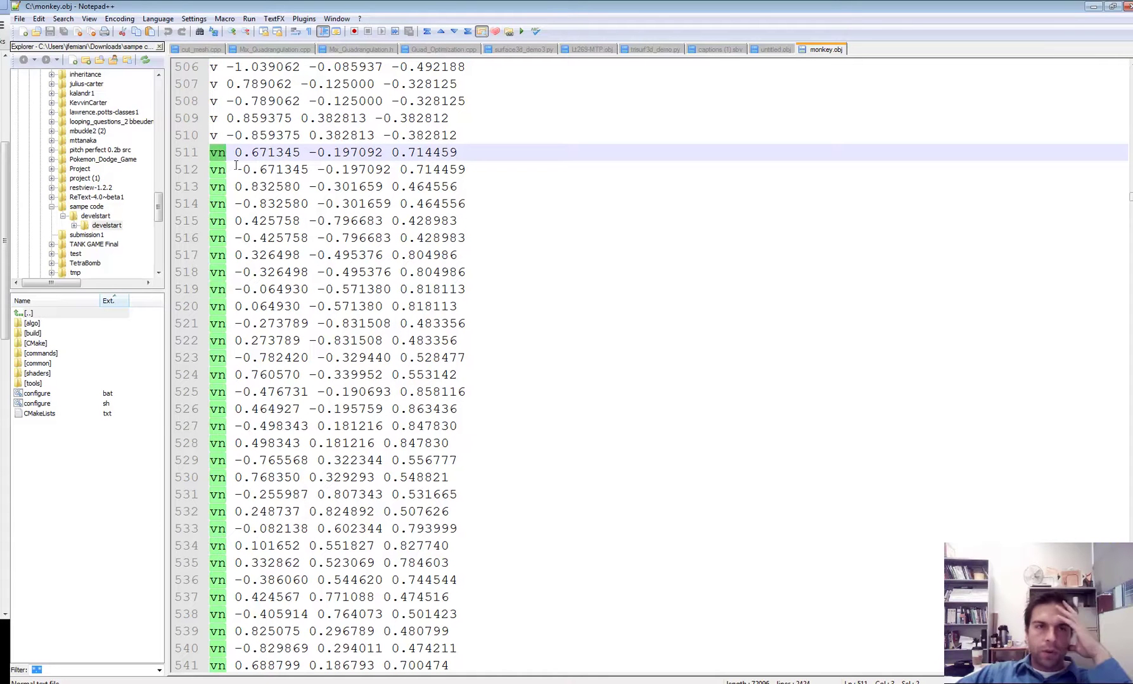
mouse_move(235, 152)
left_mouse_down()
mouse_move(457, 152)
mouse_move(384, 134)
mouse_move(234, 135)
left_mouse_up()
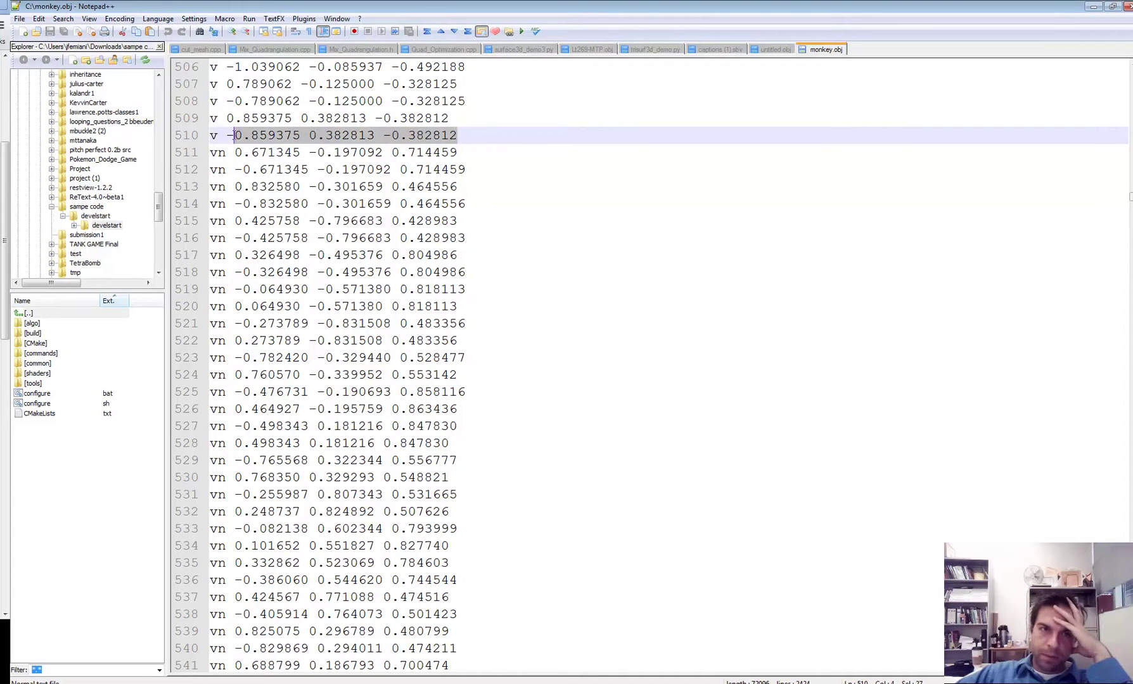
double_click(215, 135)
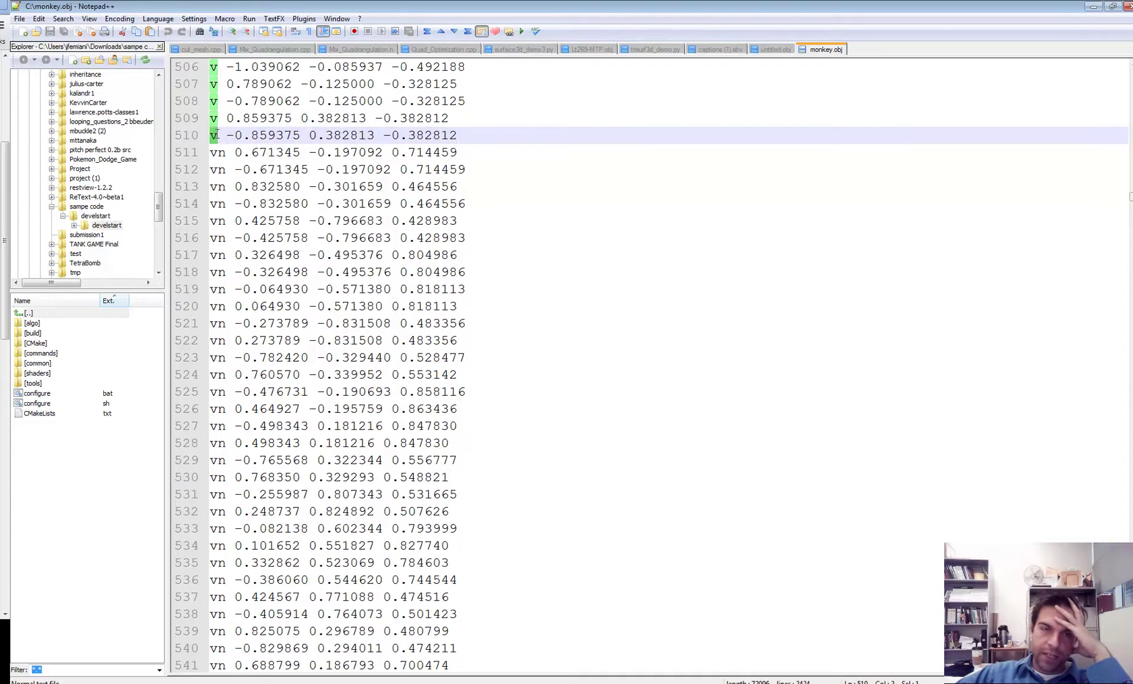
left_click_drag(225, 152, 457, 153)
scroll(518, 216, "down", 7)
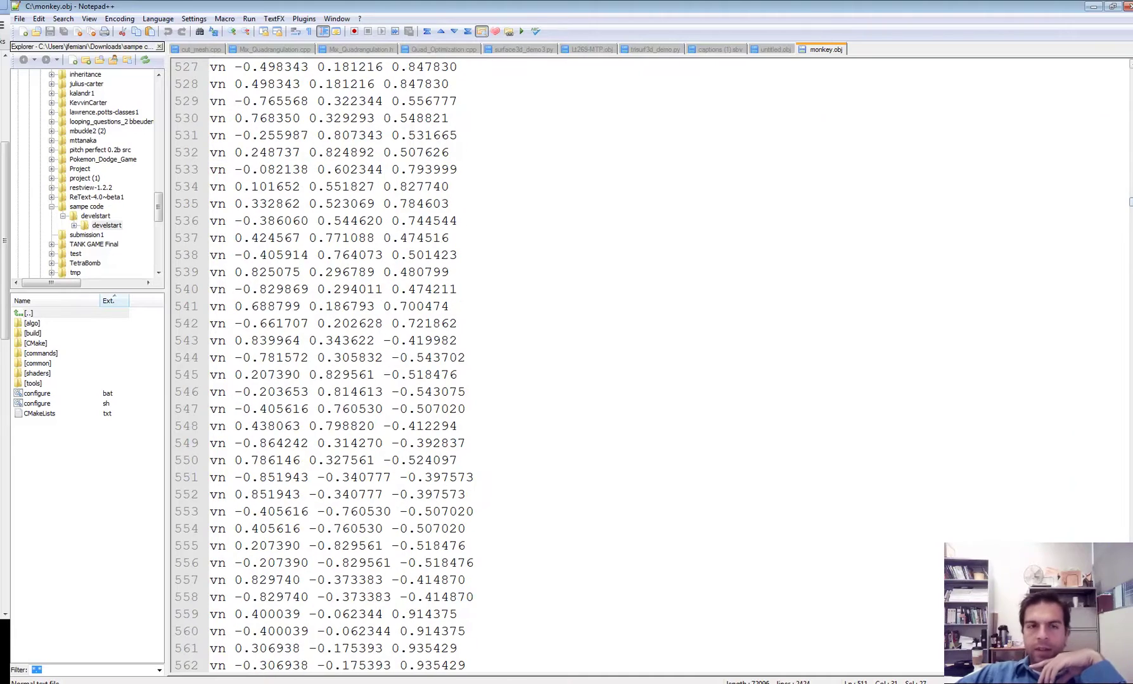
left_click_drag(1129, 201, 1117, 433)
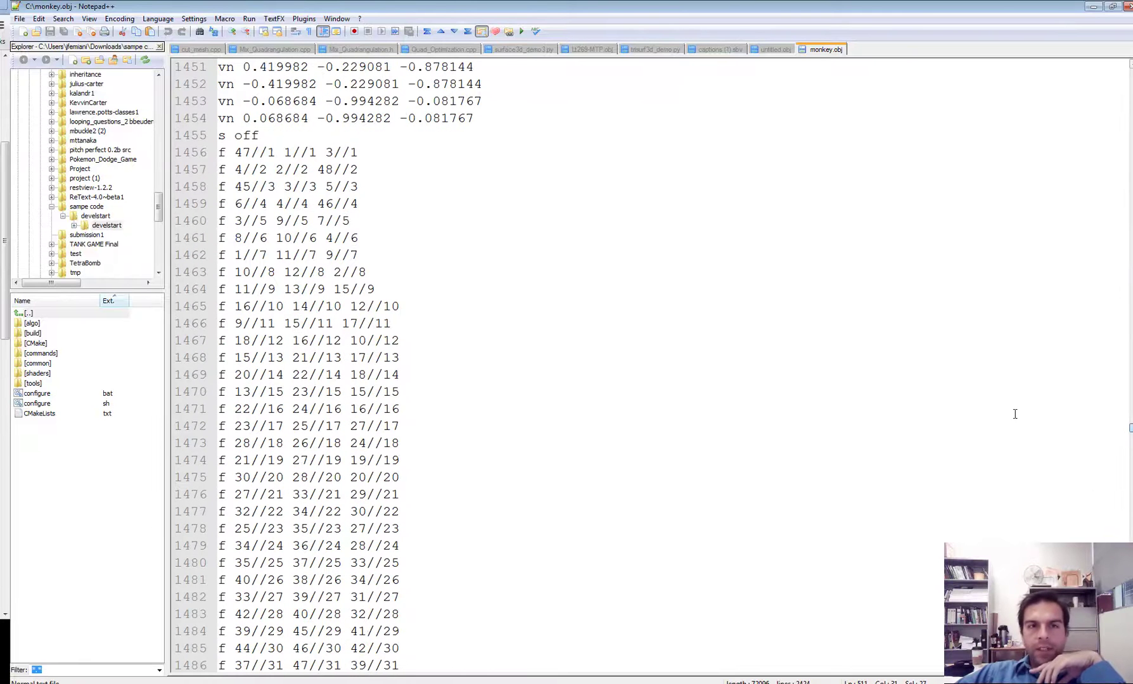
- Highlight the f lines, vertex 47, the // separator and normal index 1 on face line 1456
double_click(227, 154)
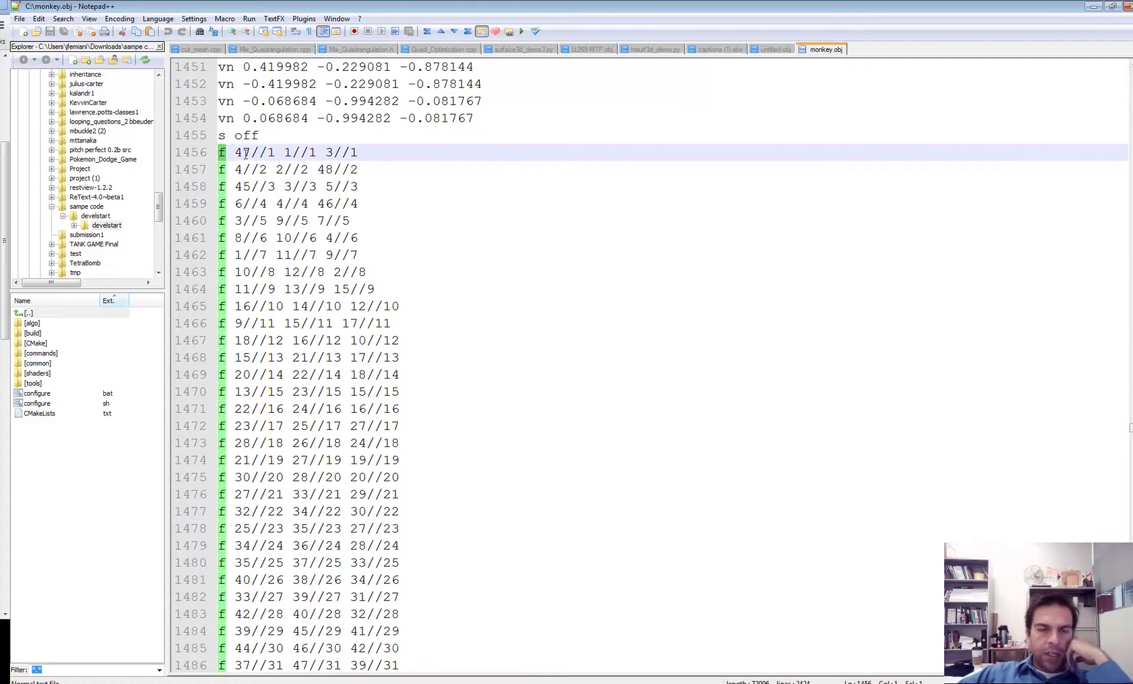
double_click(242, 153)
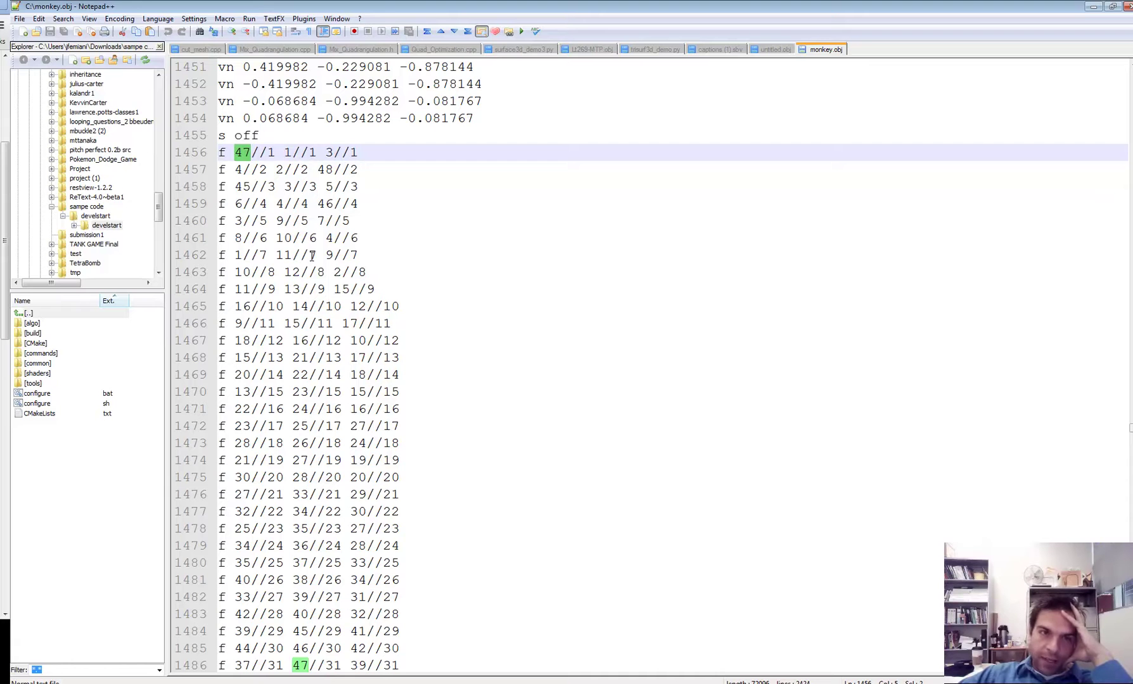
left_click(252, 153)
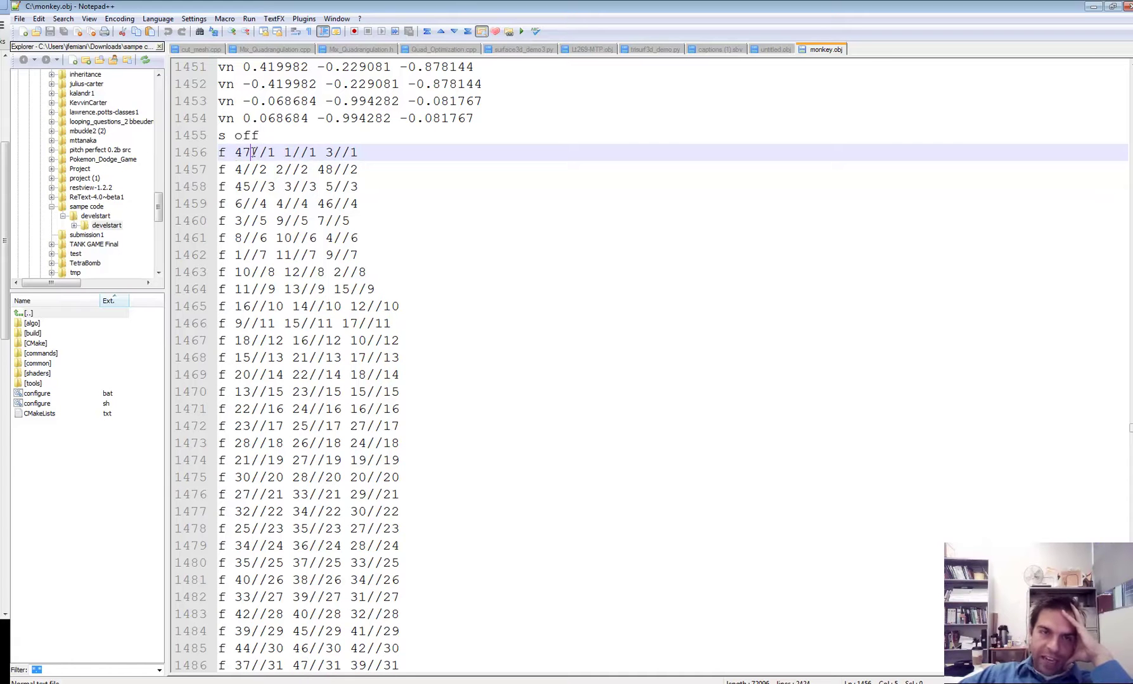
key("Right")
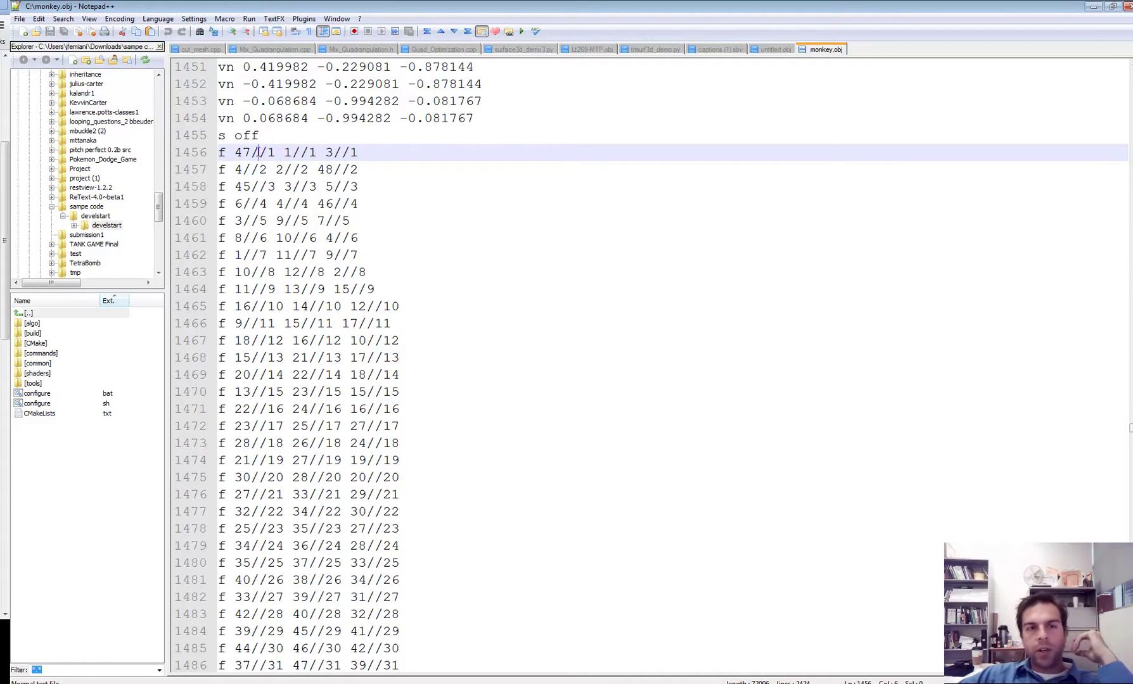
left_click_drag(251, 152, 267, 152)
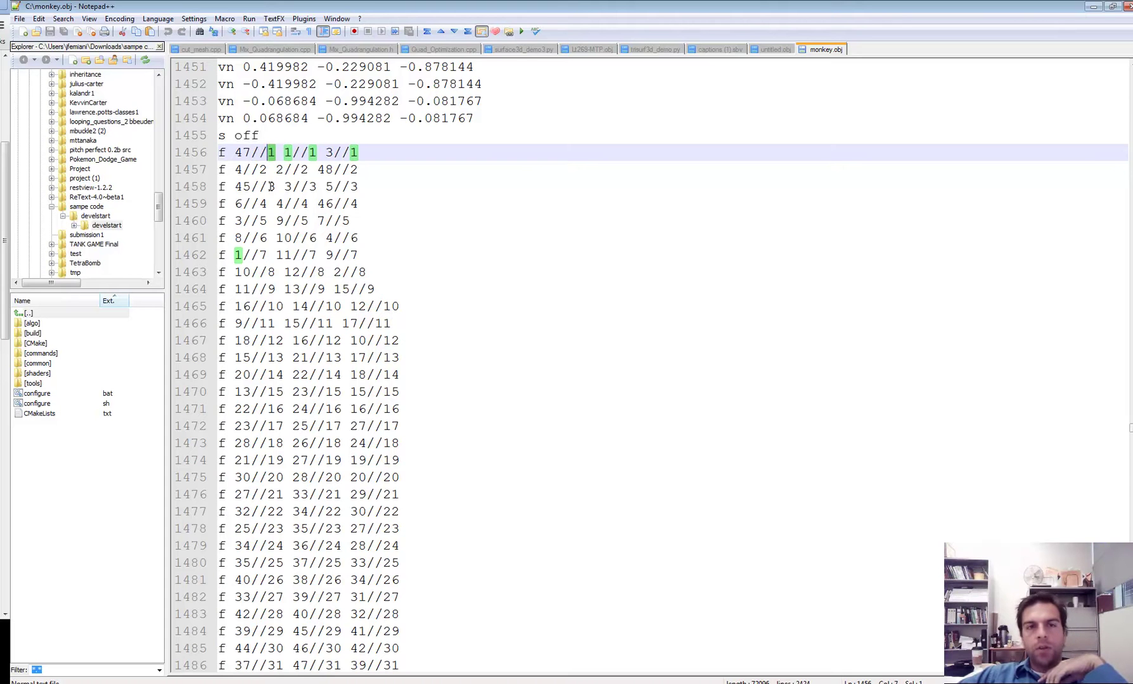
left_click_drag(235, 152, 358, 152)
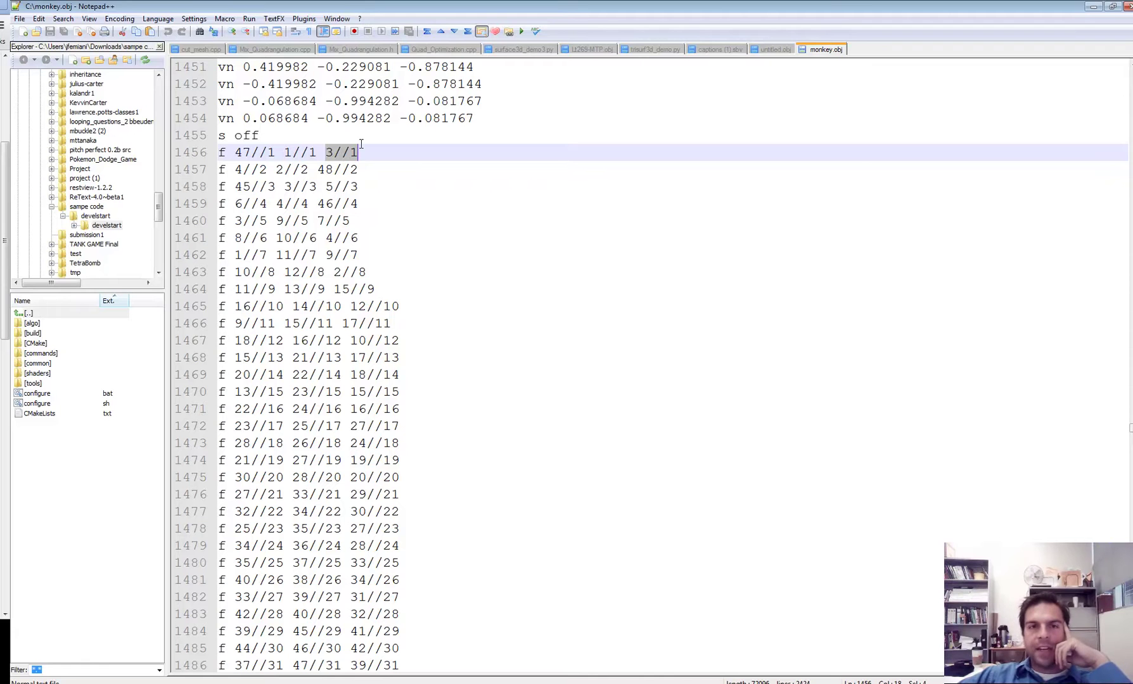
left_click(310, 152)
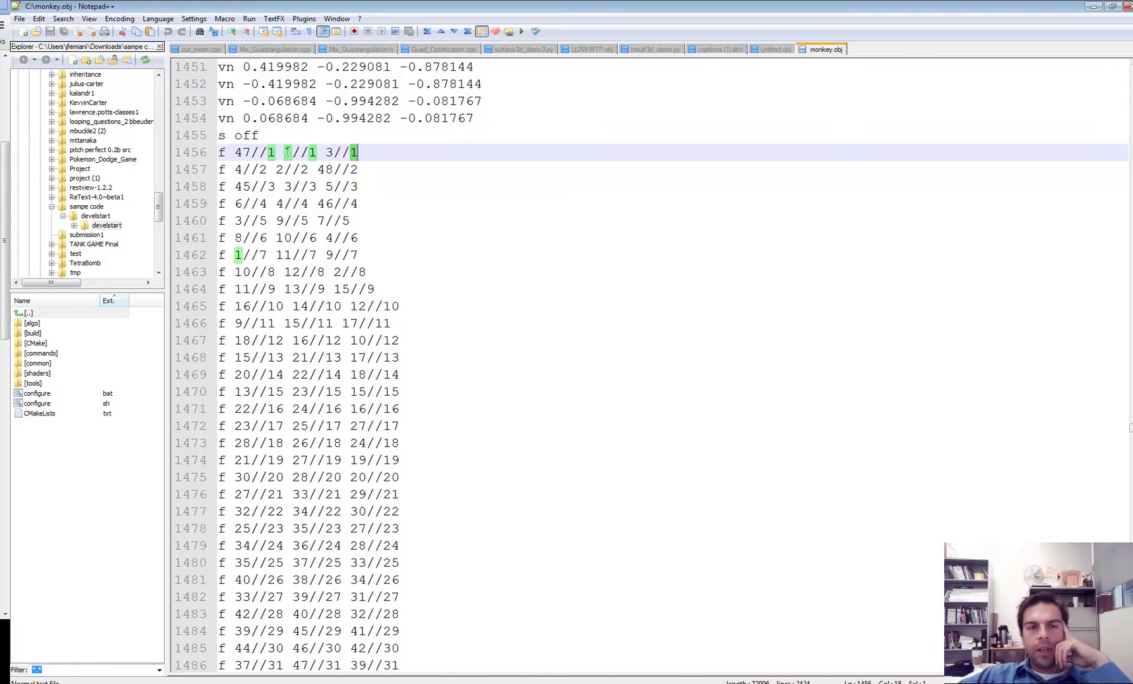
double_click(311, 152)
double_click(271, 152)
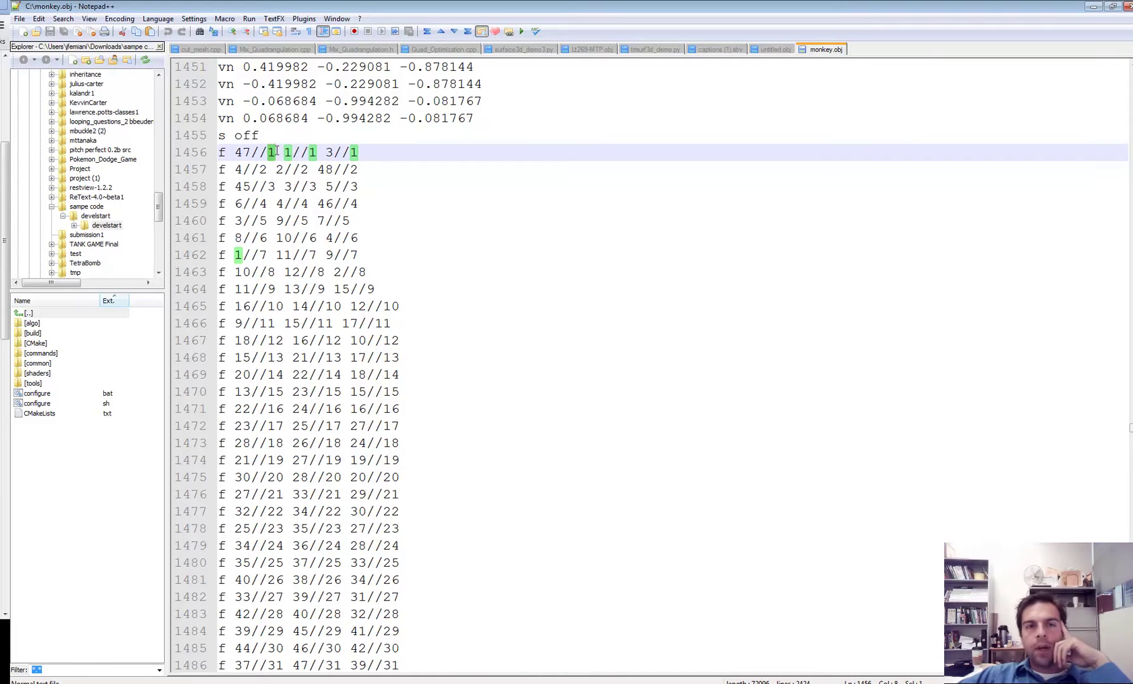
left_click(240, 153)
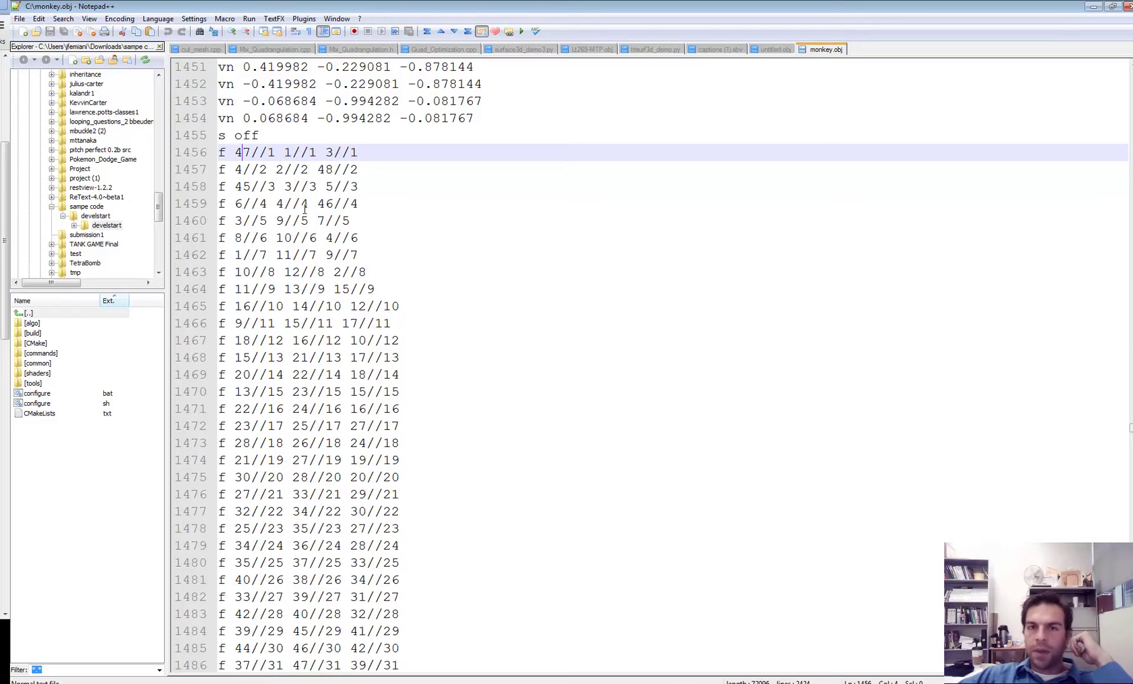
- Scroll to the end of the faces and select the three vertex//normal pairs on line 2403
scroll(816, 295, "down", 4)
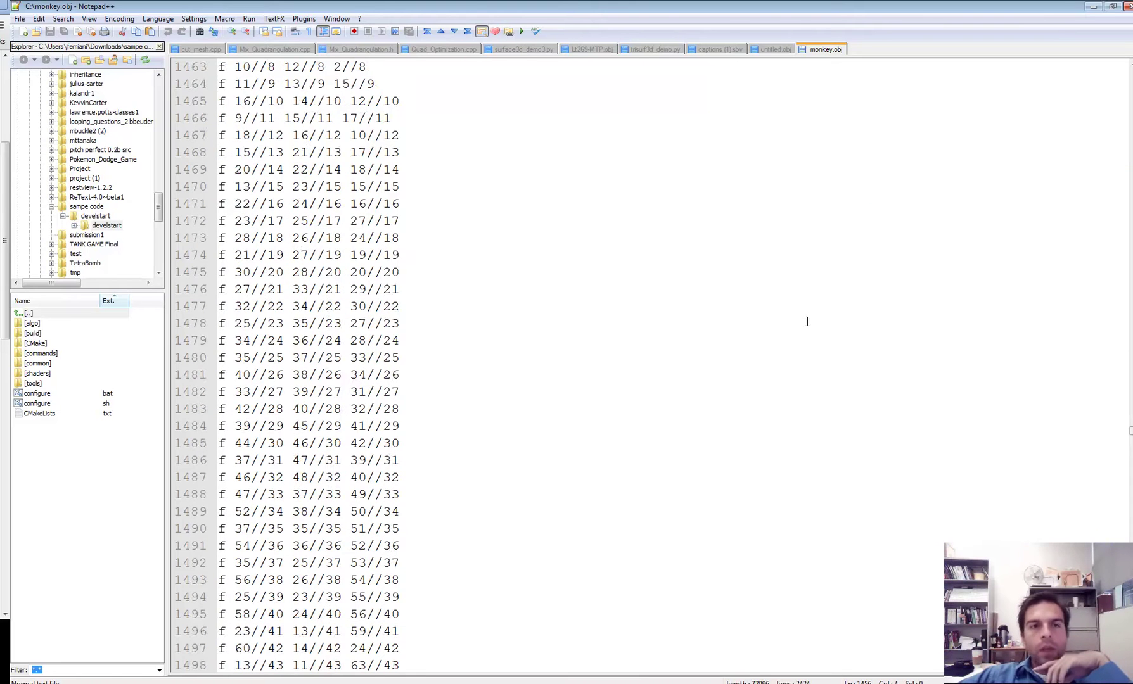
scroll(798, 304, "up", 4)
scroll(435, 233, "up", 3)
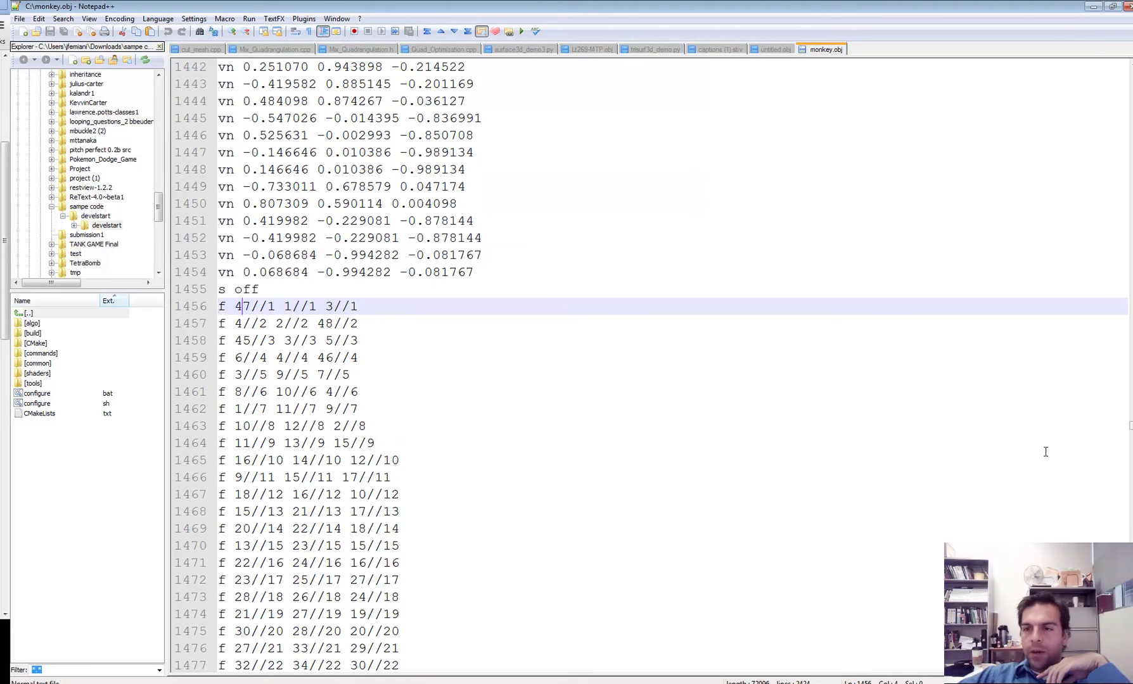
scroll(1046, 452, "down", 10)
scroll(634, 368, "down", 20)
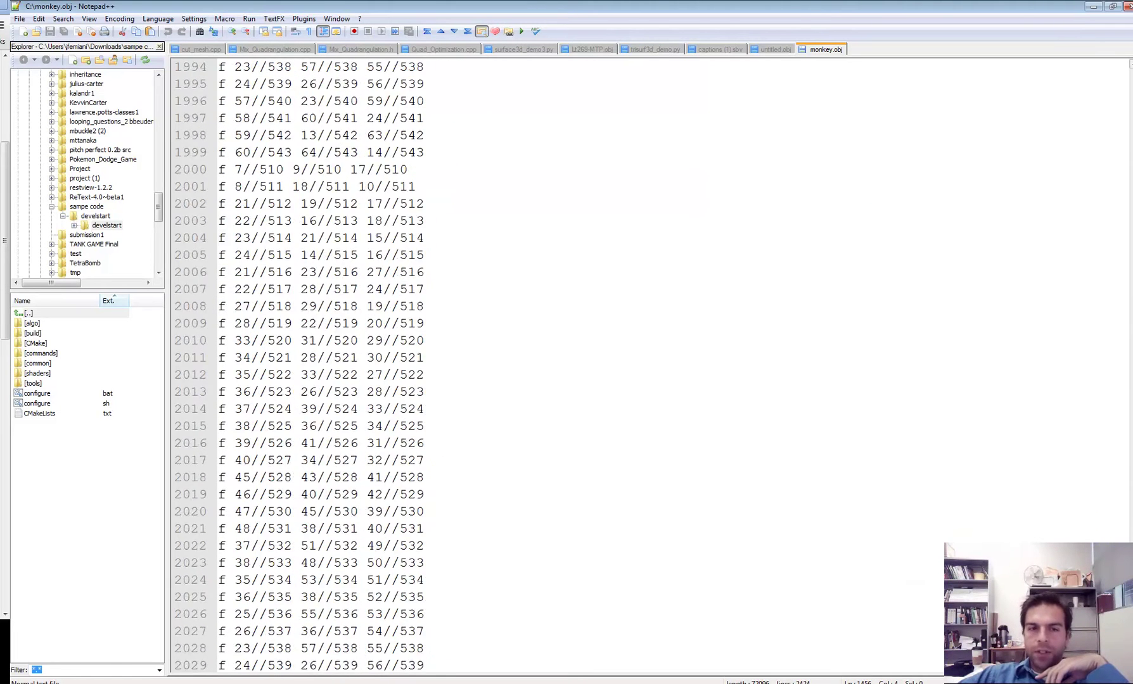
scroll(633, 367, "down", 20)
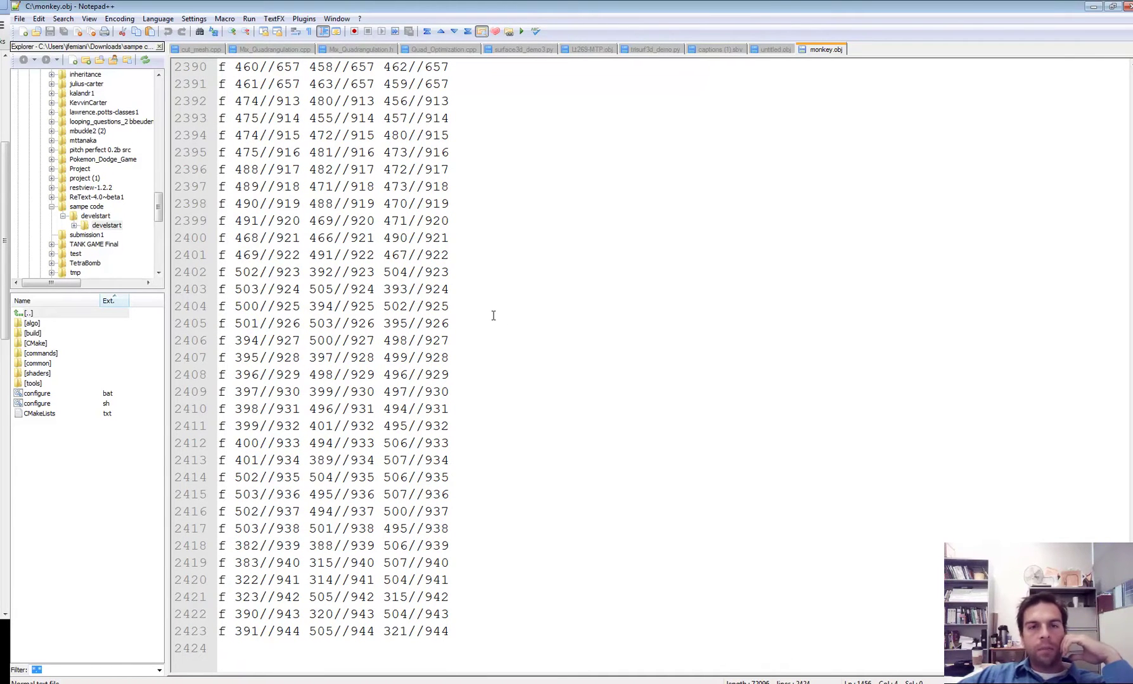
left_click_drag(461, 289, 226, 290)
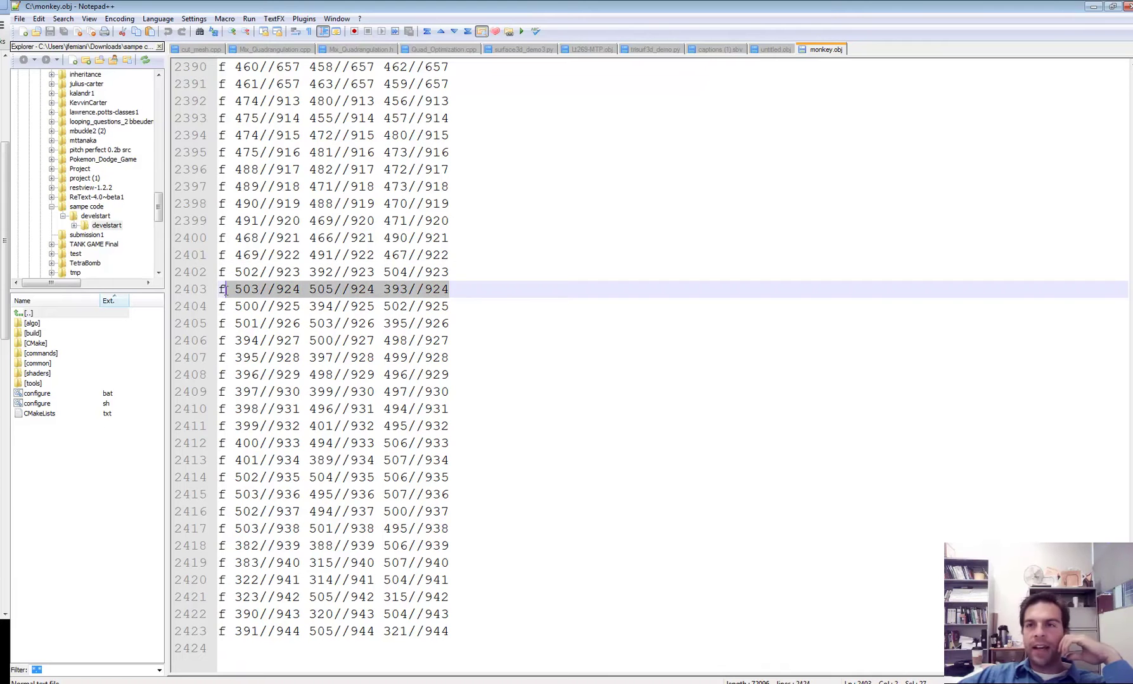
- Back in Blender, zoom out and orbit to frame the whole triangulated monkey
left_click(1091, 6)
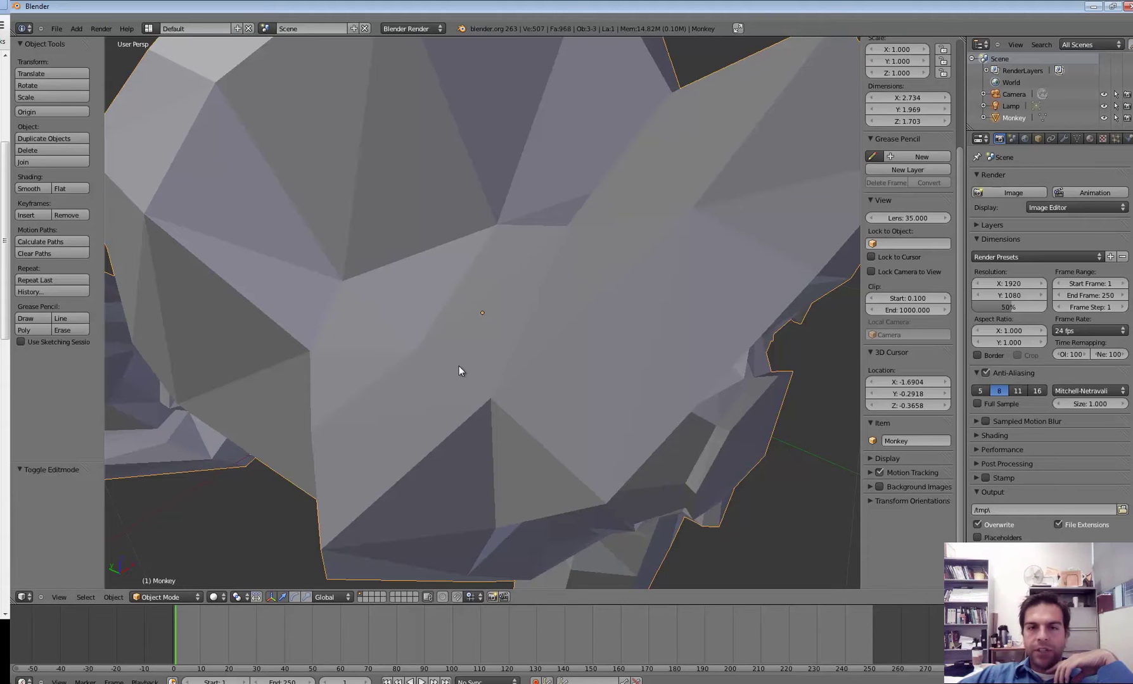
scroll(511, 323, "down", 5)
middle_click_drag(511, 323, 475, 330)
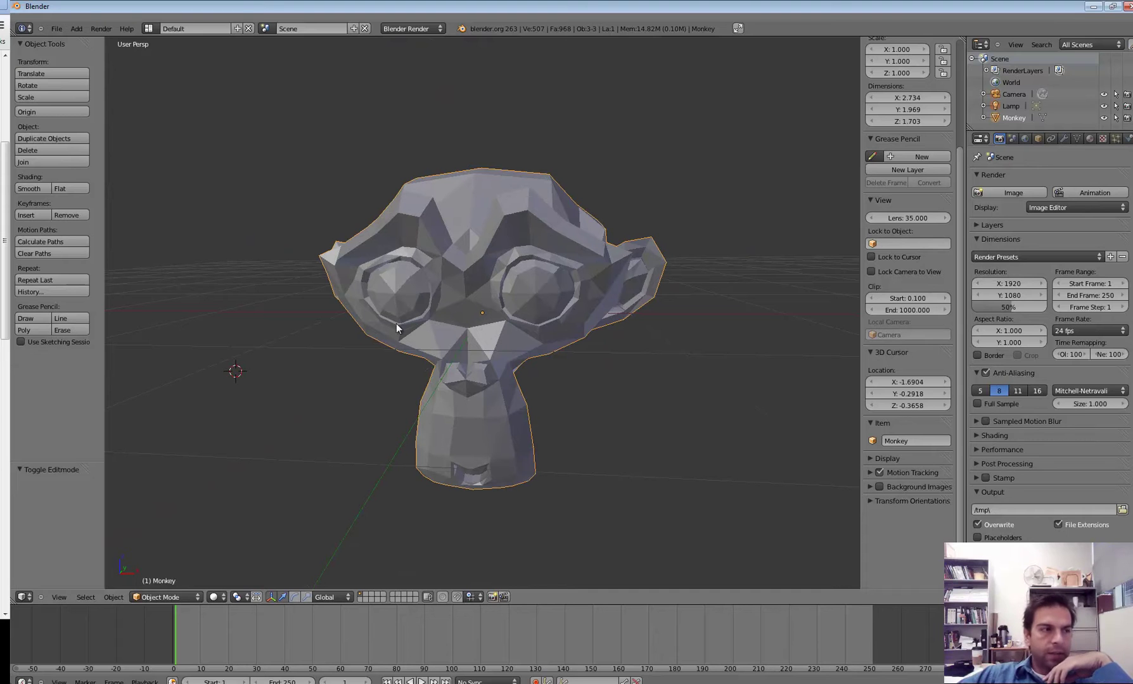